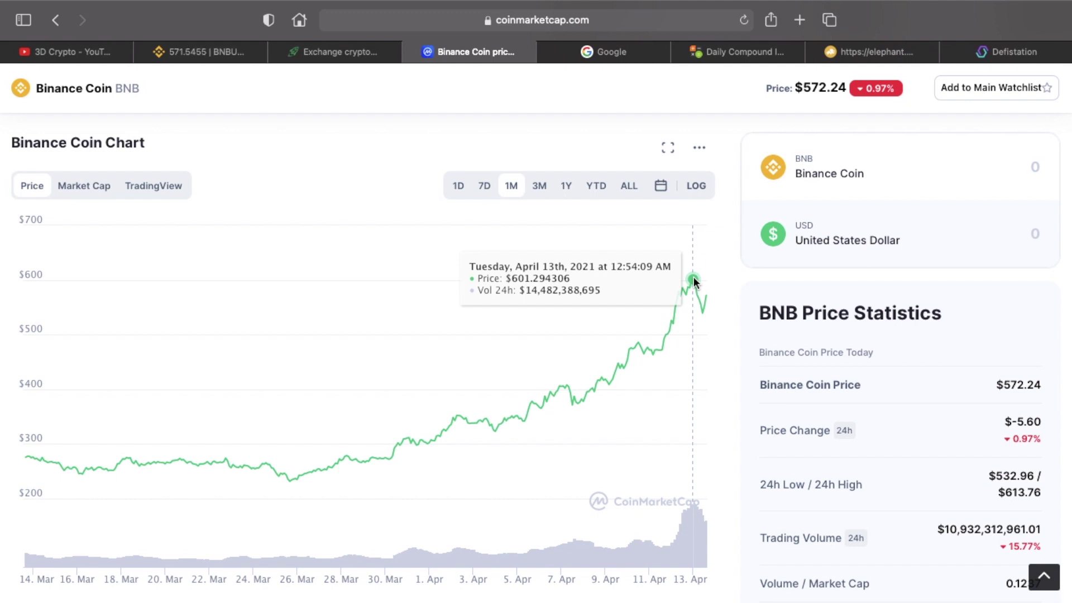
Switch from the Binance Coin chart to the Elephant.Money home page and review its usage statistics and APY offers
{"action": "scroll", "coordinate": [744, 367], "scroll_direction": "down", "scroll_amount": 1}
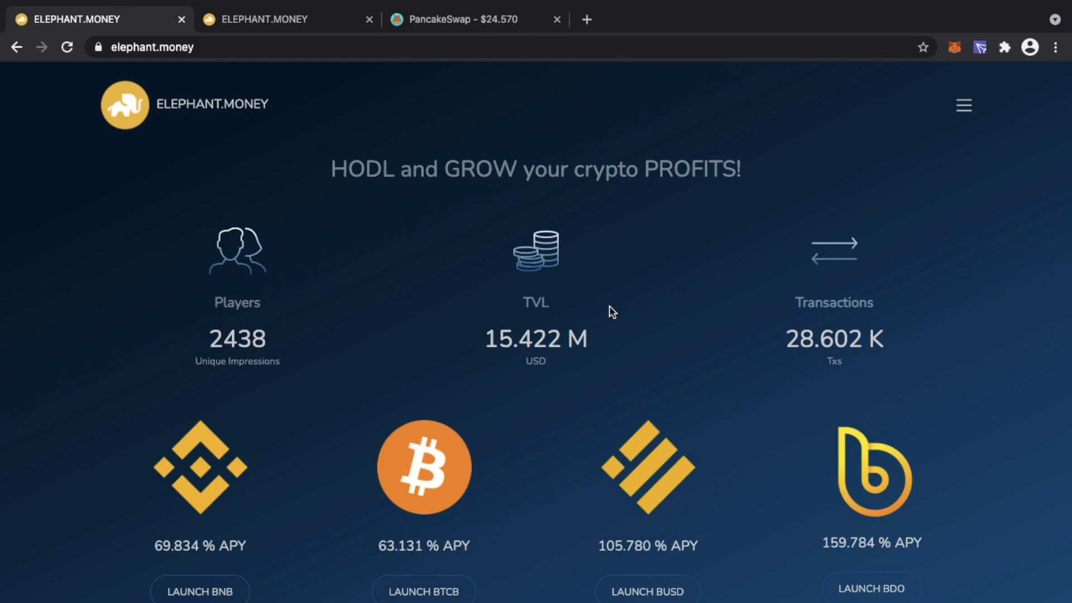
{"action": "scroll", "coordinate": [89, 390], "scroll_direction": "down", "scroll_amount": 2}
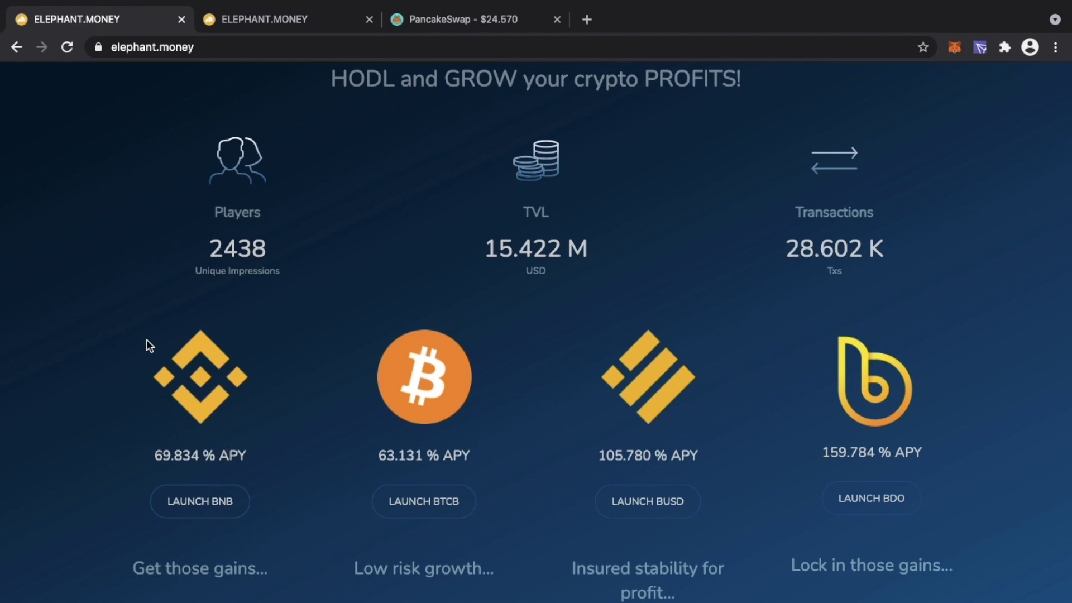
{"action": "scroll", "coordinate": [149, 345], "scroll_direction": "up", "scroll_amount": 2}
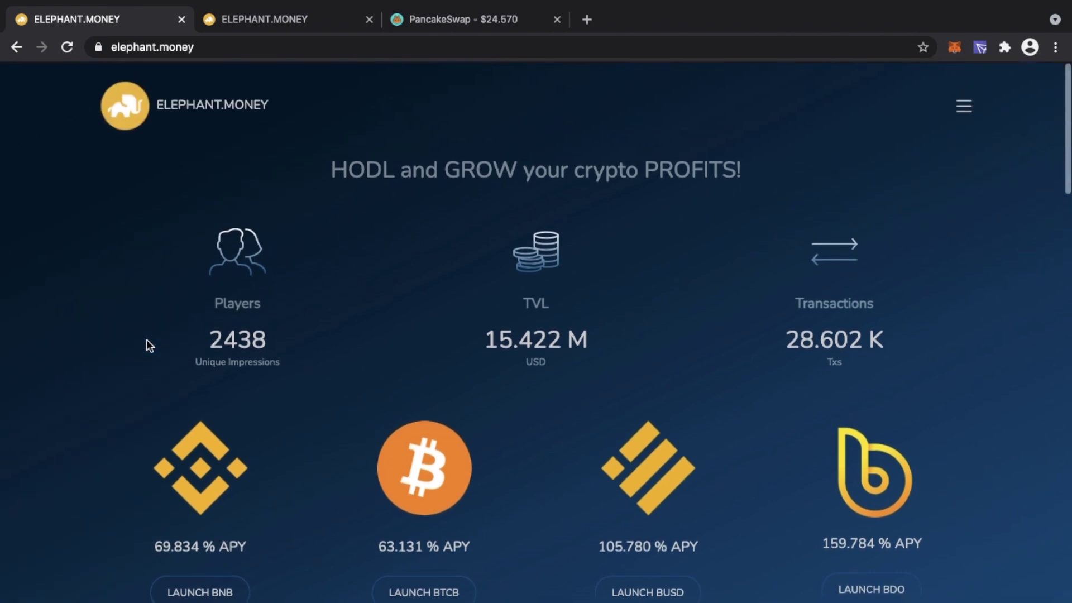
Open the PancakeSwap farms, sort them by APR and look through the highest-yielding pairs
{"action": "left_click", "coordinate": [478, 23]}
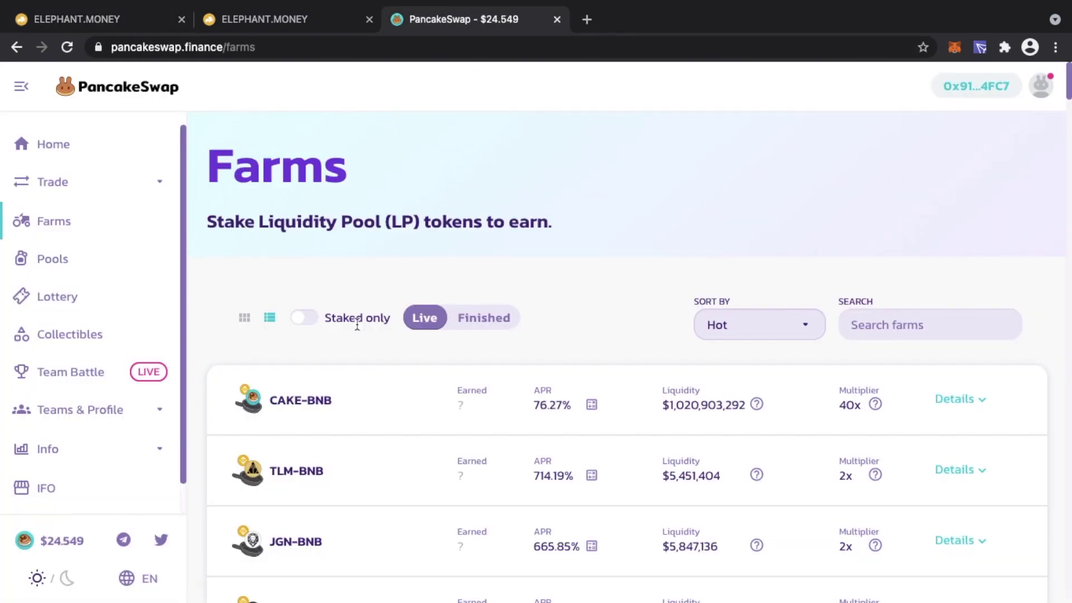
{"action": "left_click", "coordinate": [731, 336]}
{"action": "left_click", "coordinate": [731, 361]}
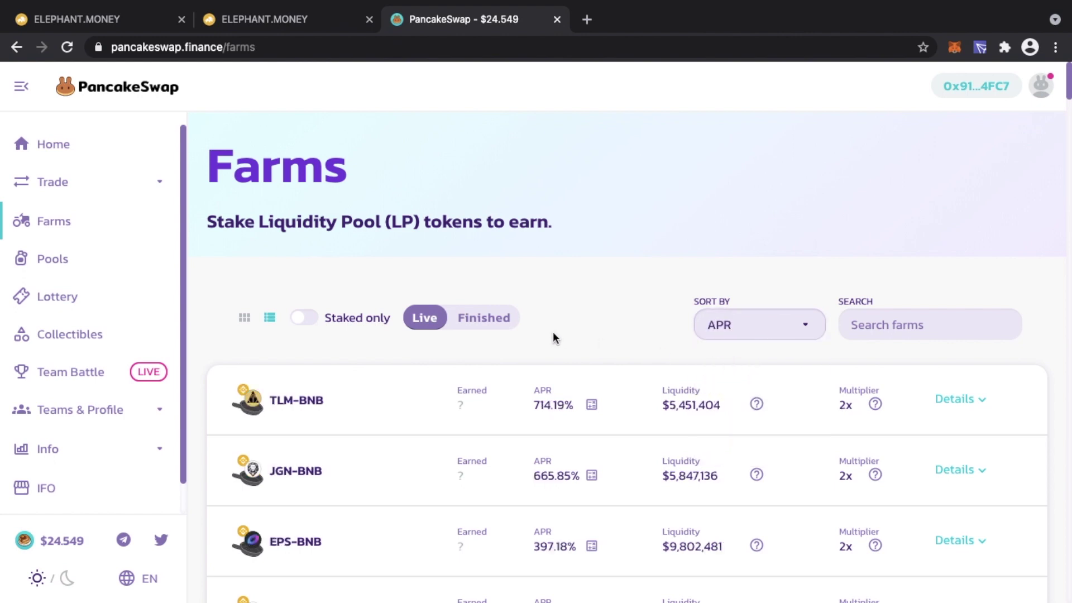
{"action": "scroll", "coordinate": [553, 337], "scroll_direction": "down", "scroll_amount": 5}
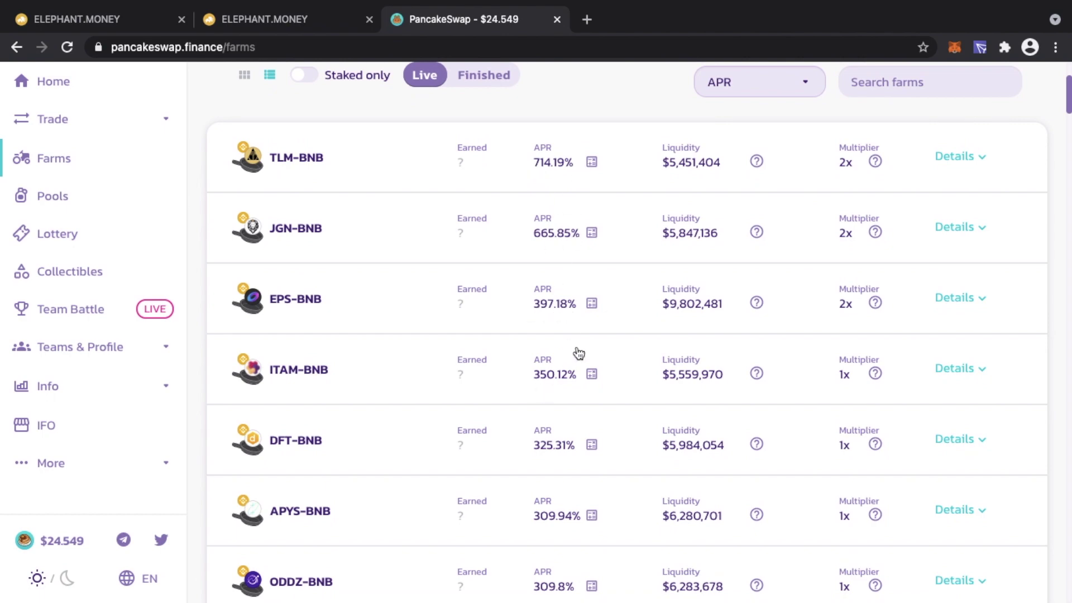
{"action": "scroll", "coordinate": [578, 353], "scroll_direction": "up", "scroll_amount": 5}
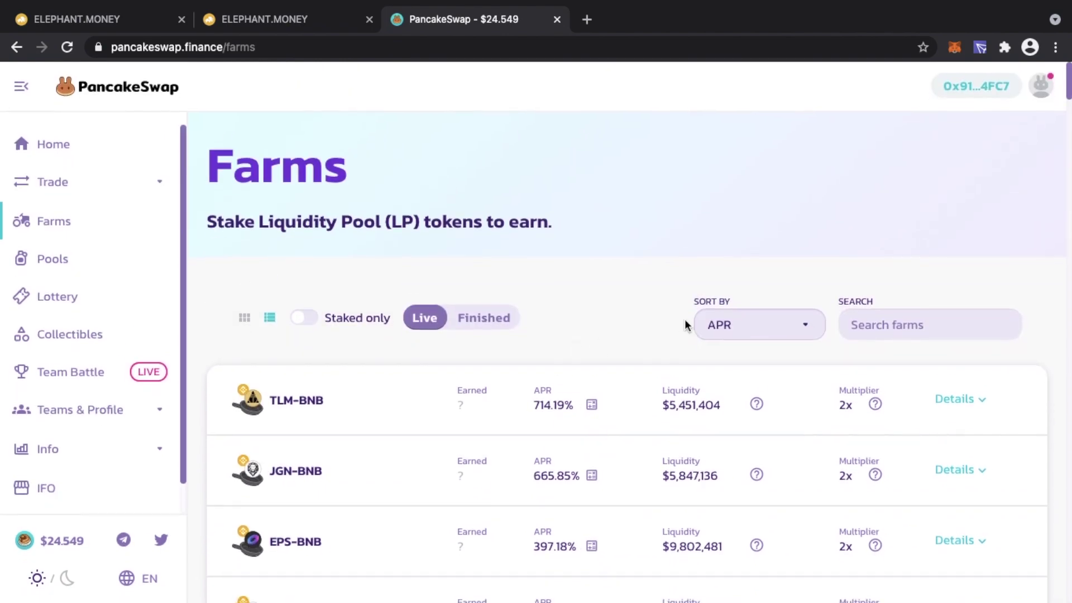
Sort the farms by Hot and expand the CAKE-BNB farm to view its staking details
{"action": "left_click", "coordinate": [724, 329]}
{"action": "left_click", "coordinate": [718, 354]}
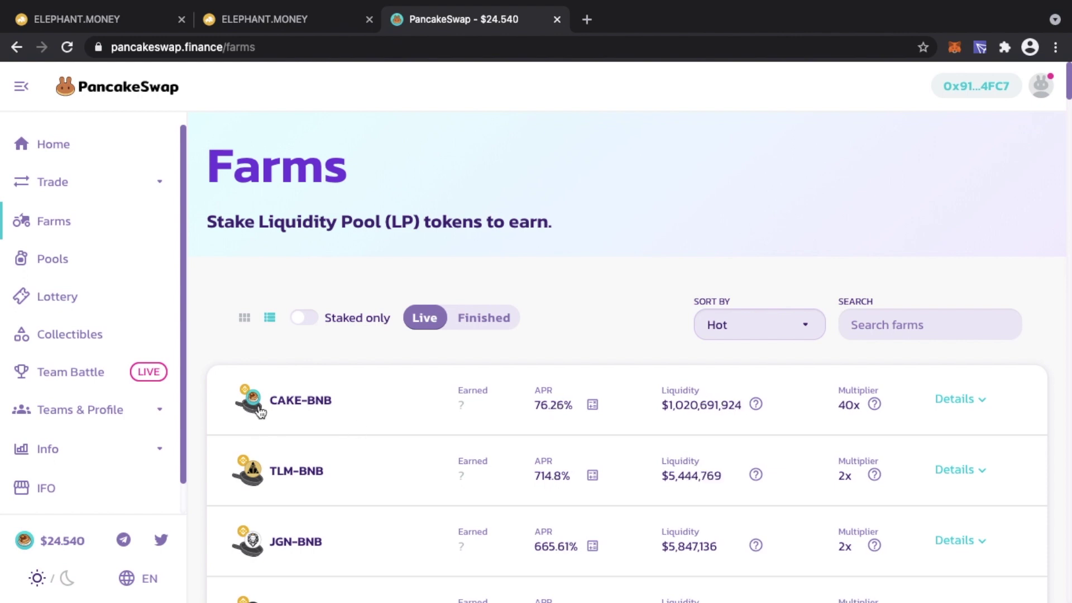
{"action": "left_click", "coordinate": [315, 408]}
{"action": "scroll", "coordinate": [412, 421], "scroll_direction": "down", "scroll_amount": 3}
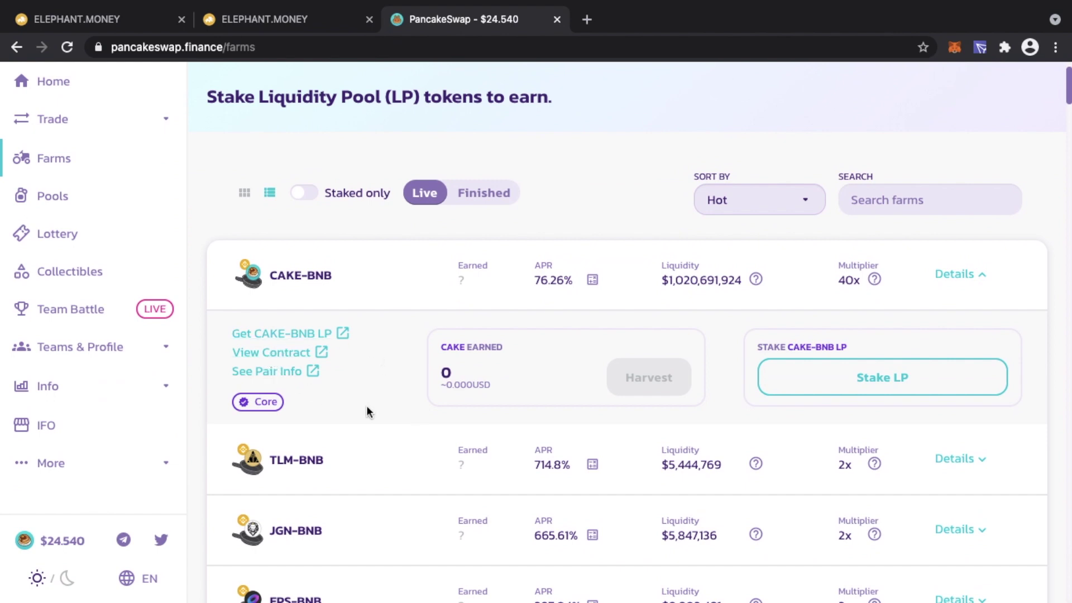
{"action": "scroll", "coordinate": [414, 348], "scroll_direction": "up", "scroll_amount": 3}
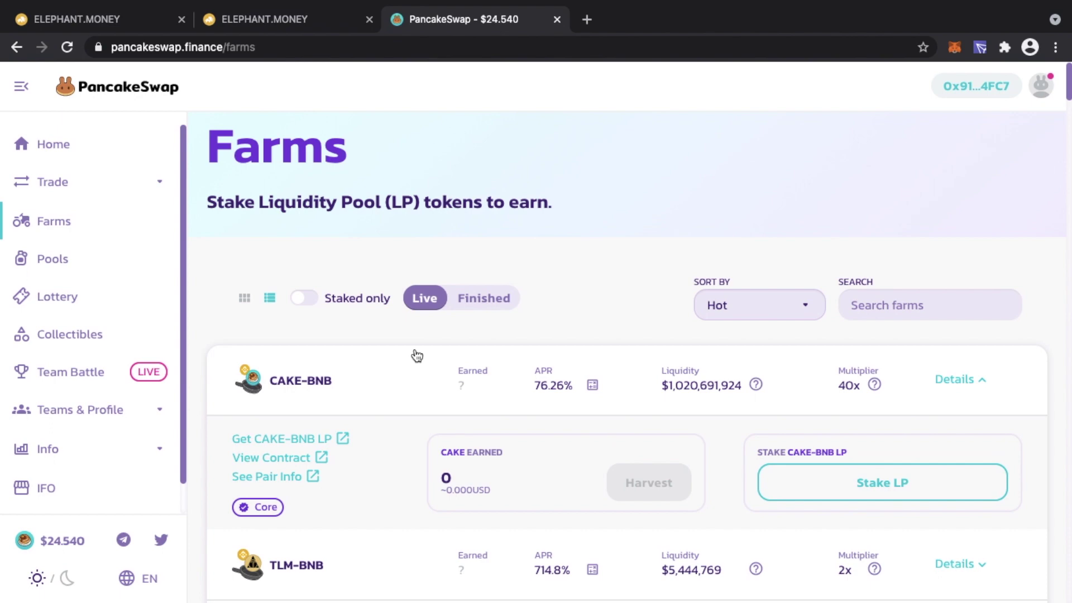
Go back to the Binance Coin chart on CoinMarketCap and show its price history over 3M
{"action": "left_click", "coordinate": [139, 26]}
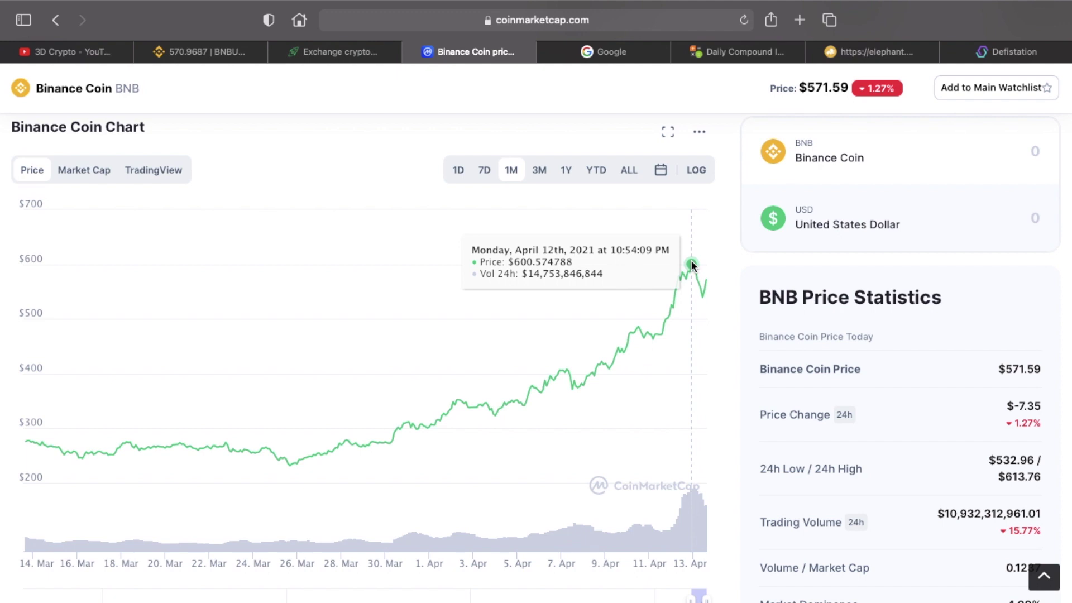
{"action": "left_click", "coordinate": [538, 170]}
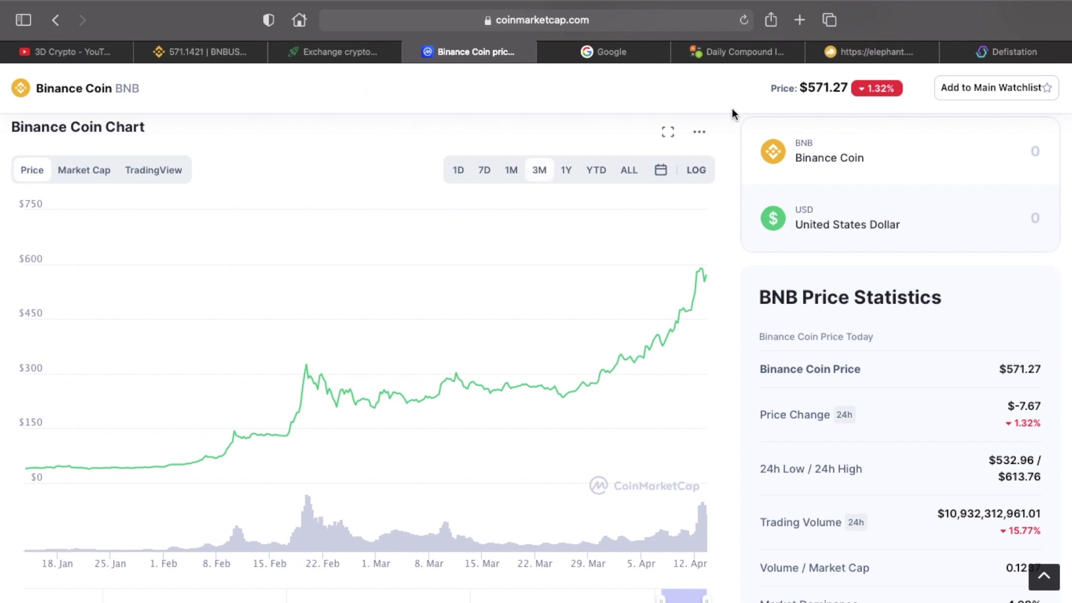
{"action": "mouse_move", "coordinate": [681, 286]}
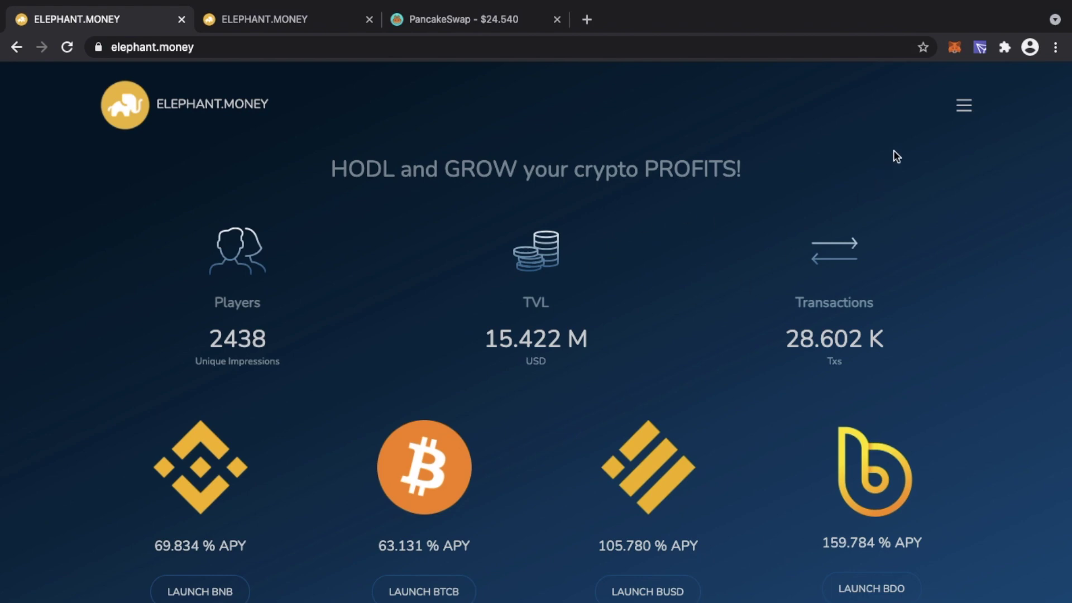
Check the BSC account's BNB balance in the MetaMask wallet and return to the Binance Coin price page
{"action": "left_click", "coordinate": [954, 48]}
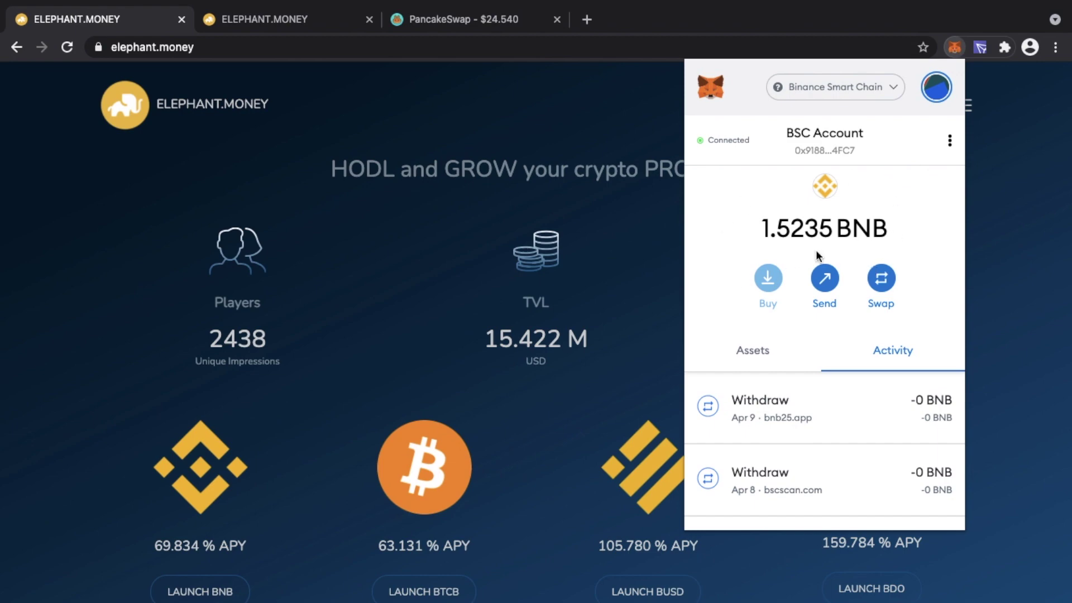
{"action": "left_click", "coordinate": [586, 116]}
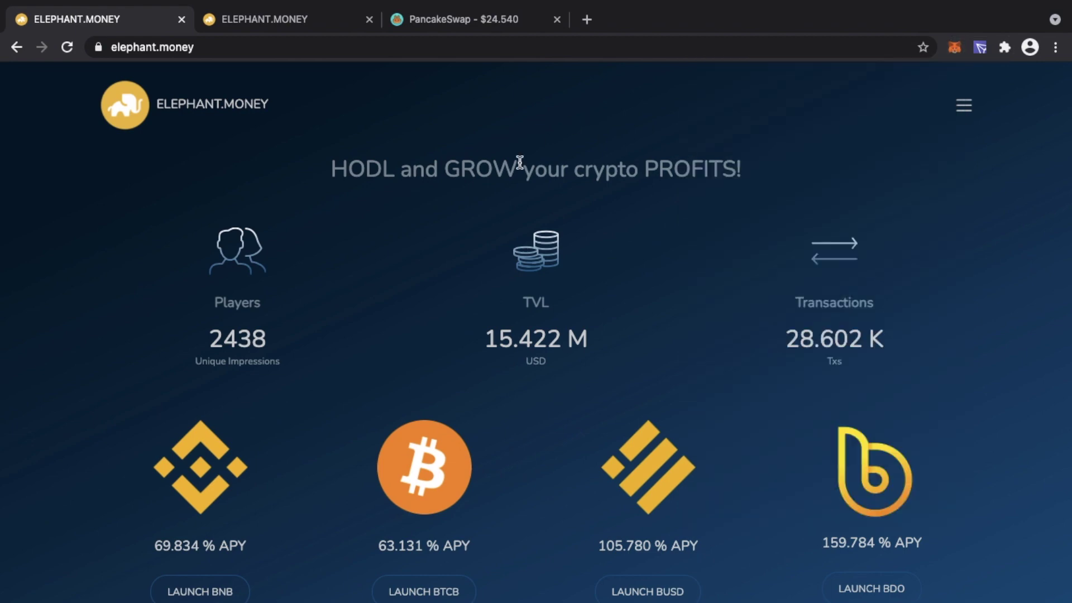
{"action": "key", "text": "ctrl+Left"}
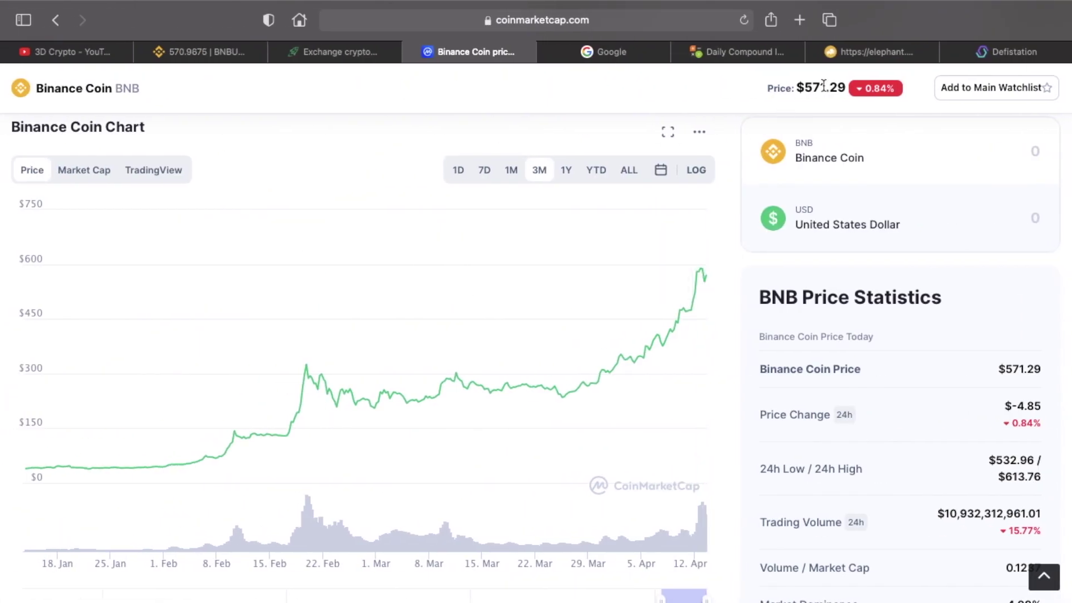
Open the Elephant.Money BSC Onboarding Guide and review the MetaMask installation, wallet creation and BSC Mainnet network settings
{"action": "left_click", "coordinate": [873, 56]}
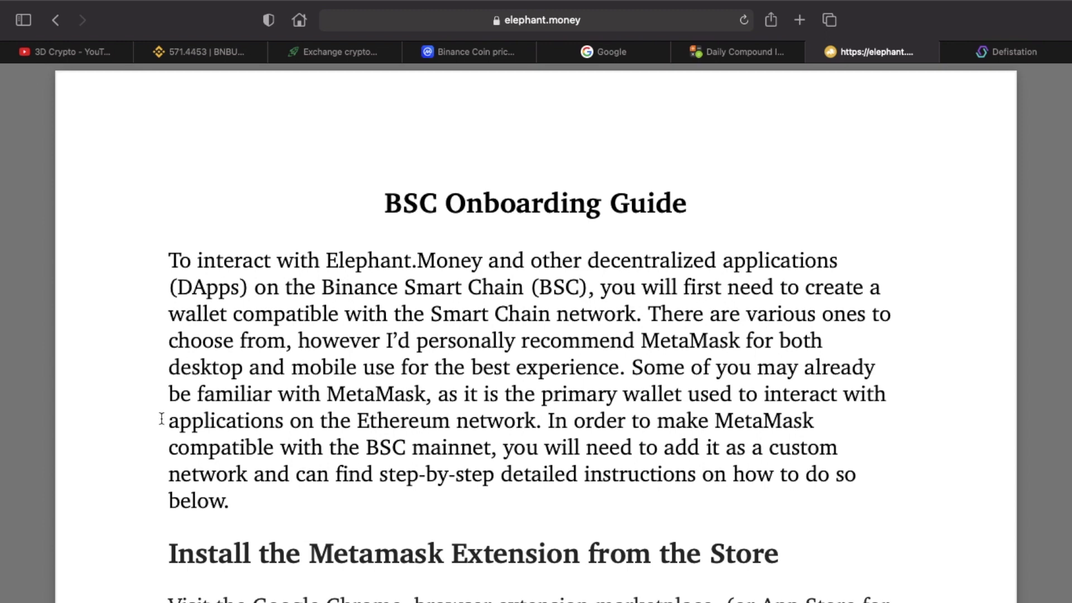
{"action": "scroll", "coordinate": [161, 420], "scroll_direction": "down", "scroll_amount": 6}
{"action": "scroll", "coordinate": [161, 418], "scroll_direction": "down", "scroll_amount": 1}
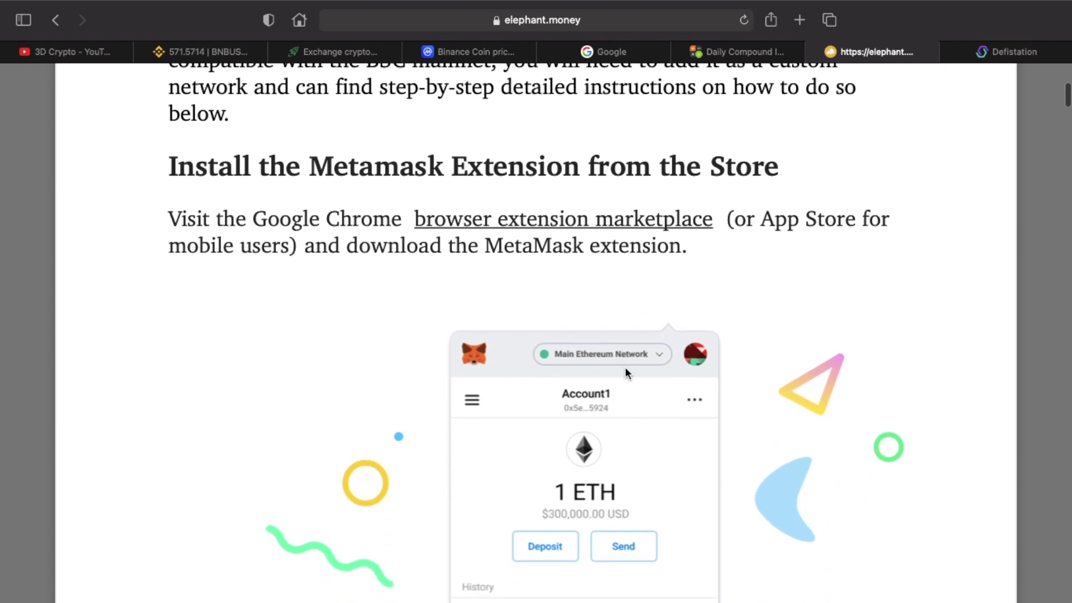
{"action": "scroll", "coordinate": [625, 373], "scroll_direction": "down", "scroll_amount": 12}
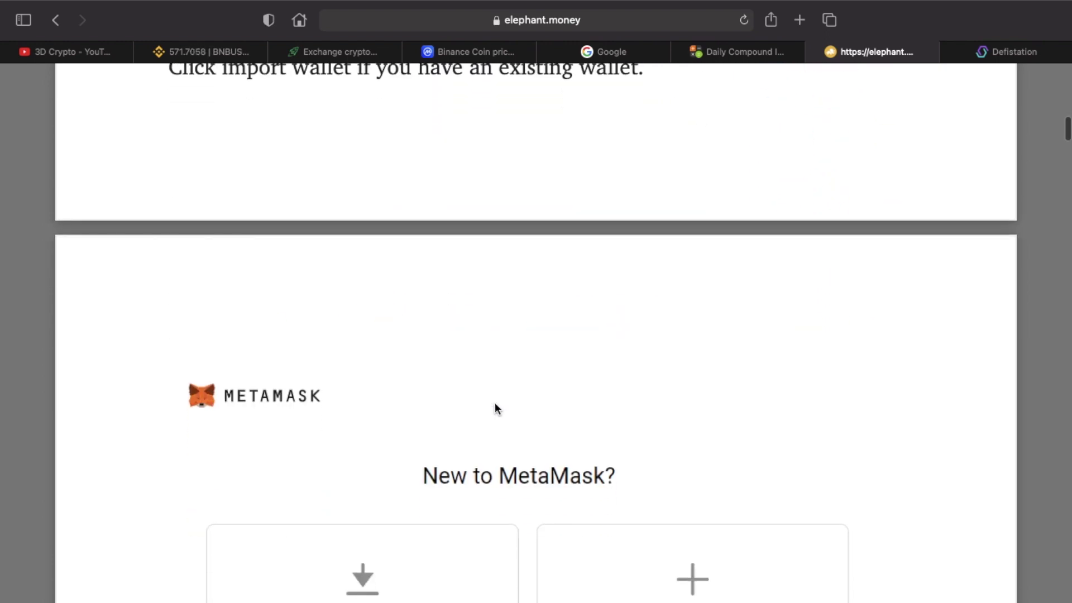
{"action": "scroll", "coordinate": [496, 404], "scroll_direction": "down", "scroll_amount": 7}
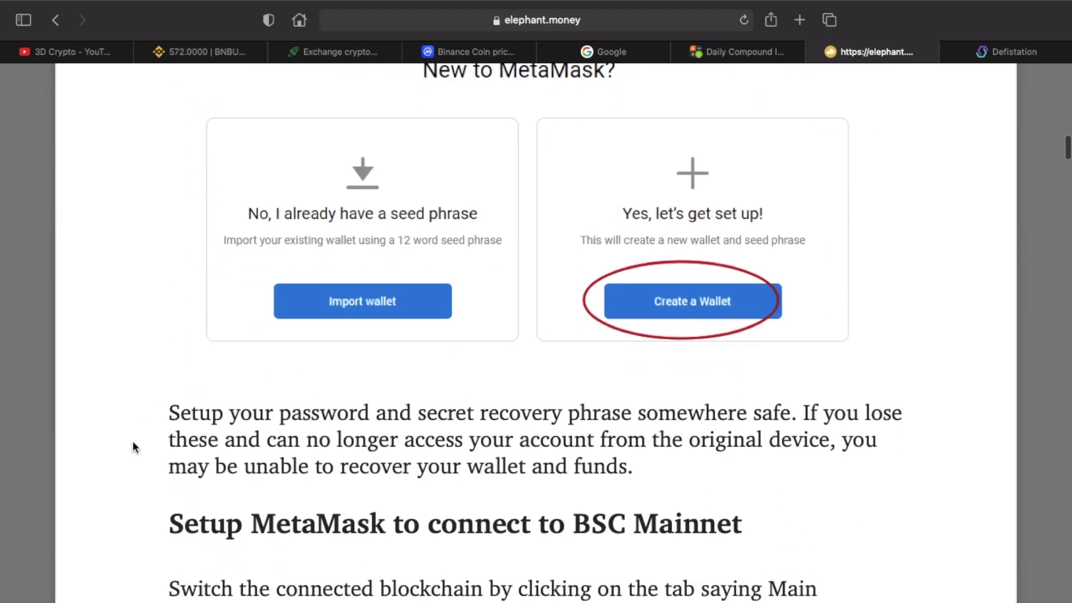
{"action": "scroll", "coordinate": [121, 476], "scroll_direction": "down", "scroll_amount": 17}
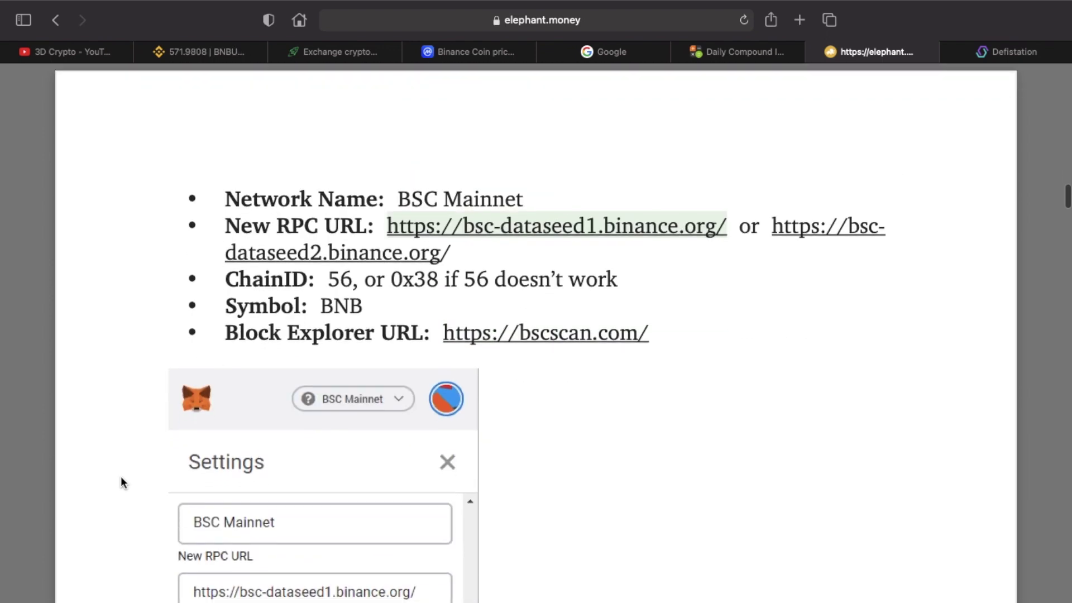
{"action": "scroll", "coordinate": [120, 478], "scroll_direction": "up", "scroll_amount": 2}
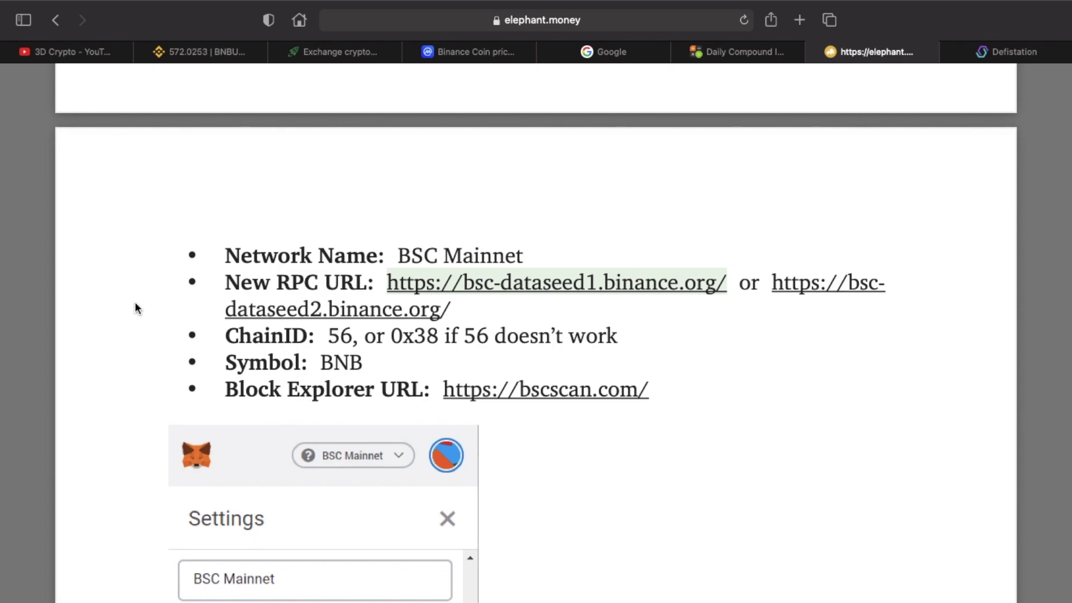
Skim the rest of the guide from the BSC network and BEP-20 token instructions to Acquiring WBNB, BTCB, BUSD, and BDO
{"action": "scroll", "coordinate": [135, 307], "scroll_direction": "down", "scroll_amount": 20}
{"action": "scroll", "coordinate": [135, 307], "scroll_direction": "down", "scroll_amount": 15}
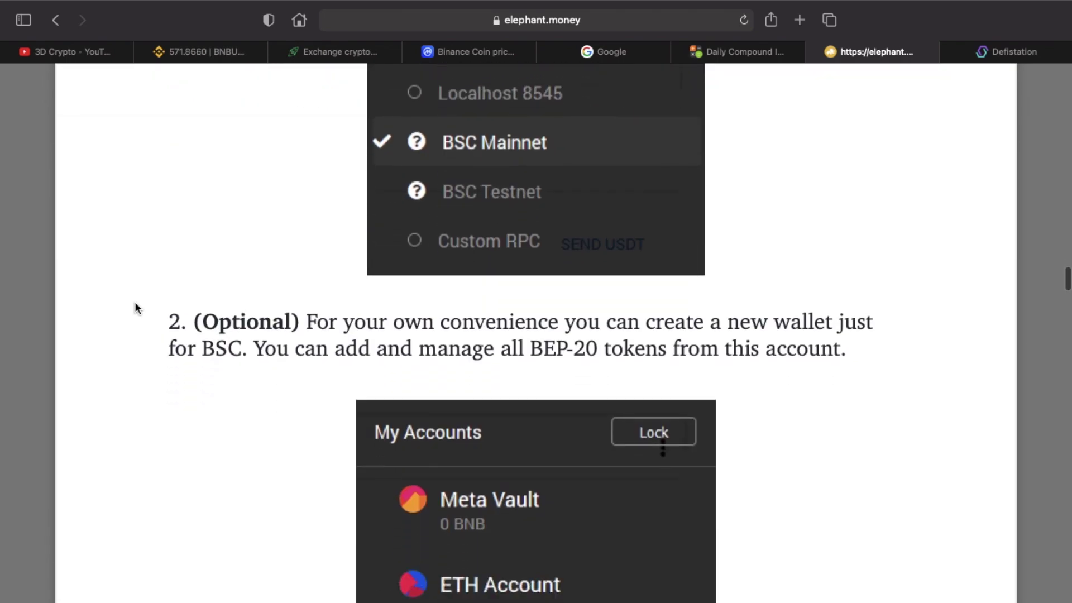
{"action": "scroll", "coordinate": [135, 308], "scroll_direction": "down", "scroll_amount": 20}
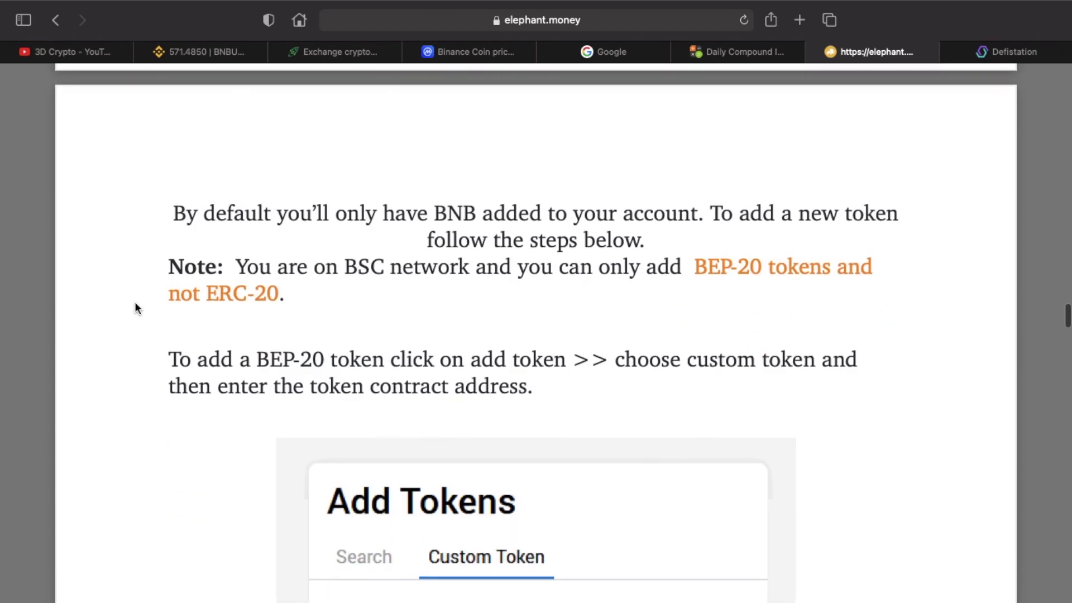
{"action": "scroll", "coordinate": [135, 308], "scroll_direction": "up", "scroll_amount": 2}
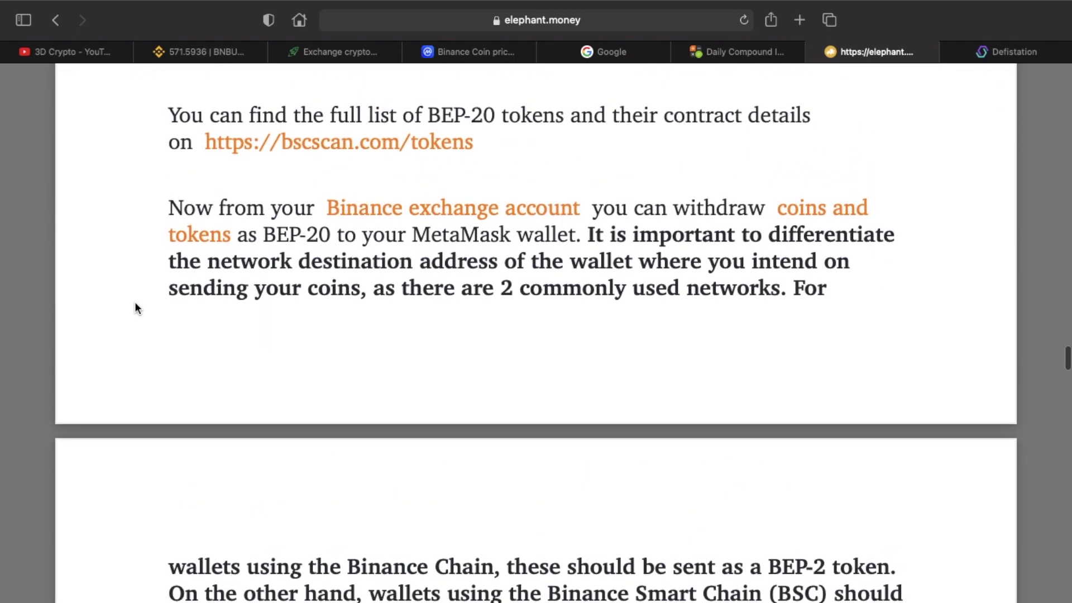
{"action": "scroll", "coordinate": [135, 308], "scroll_direction": "down", "scroll_amount": 12}
{"action": "scroll", "coordinate": [135, 308], "scroll_direction": "down", "scroll_amount": 10}
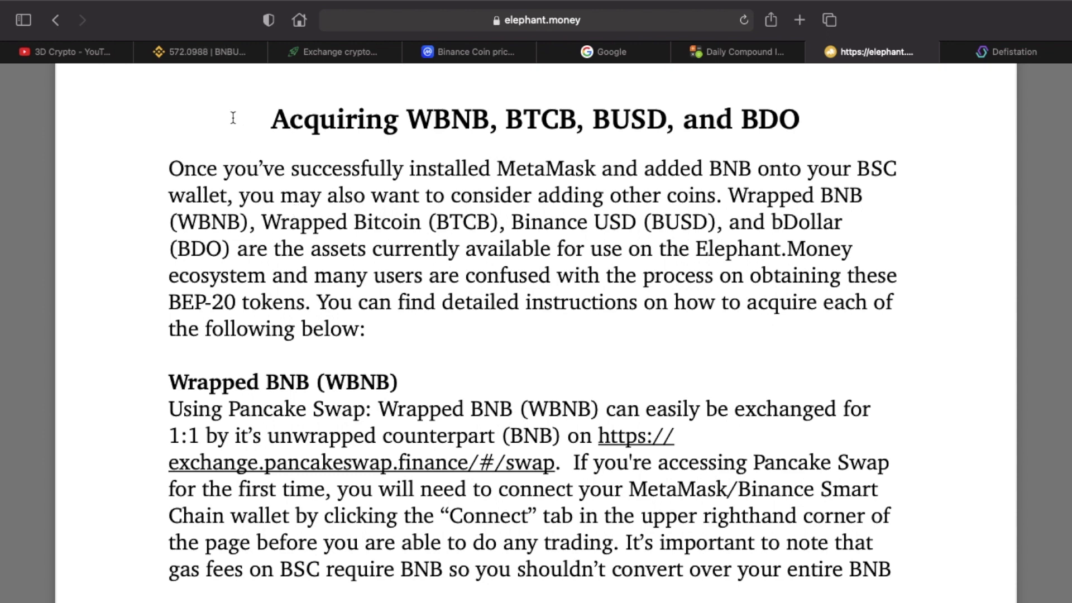
View the BNB/USDT market on Binance and copy the BSC account's address from the MetaMask wallet
{"action": "left_click", "coordinate": [194, 55]}
{"action": "mouse_move", "coordinate": [201, 90]}
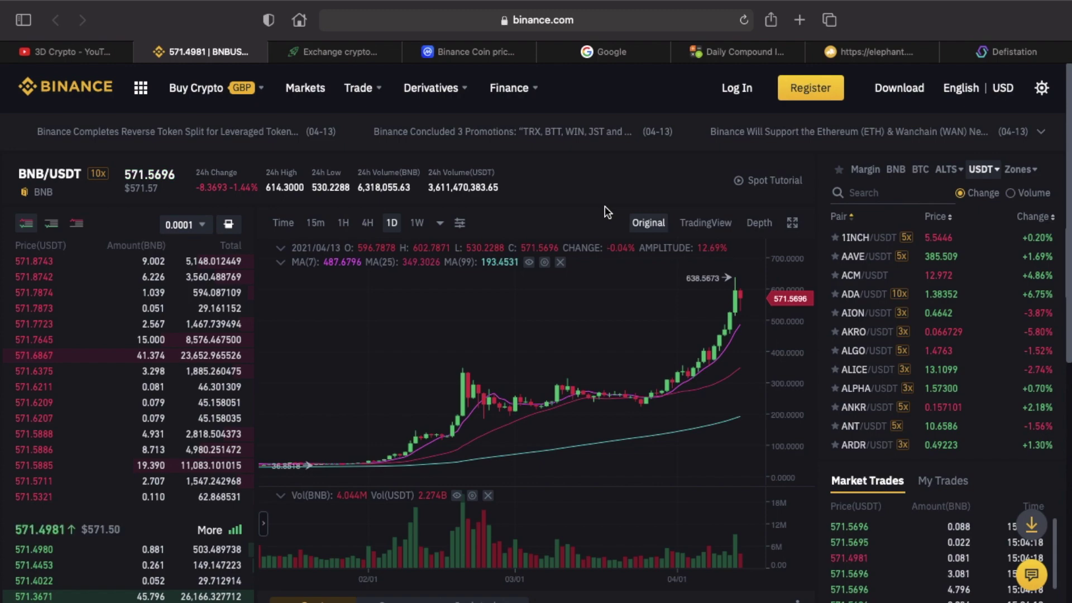
{"action": "key", "text": "ctrl+Right"}
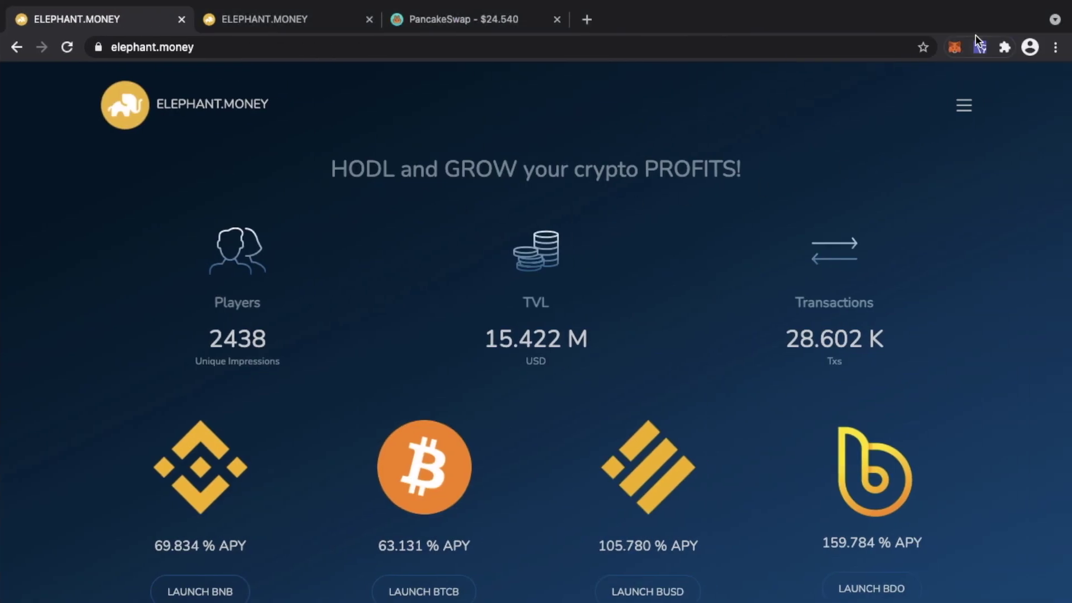
{"action": "left_click", "coordinate": [956, 51]}
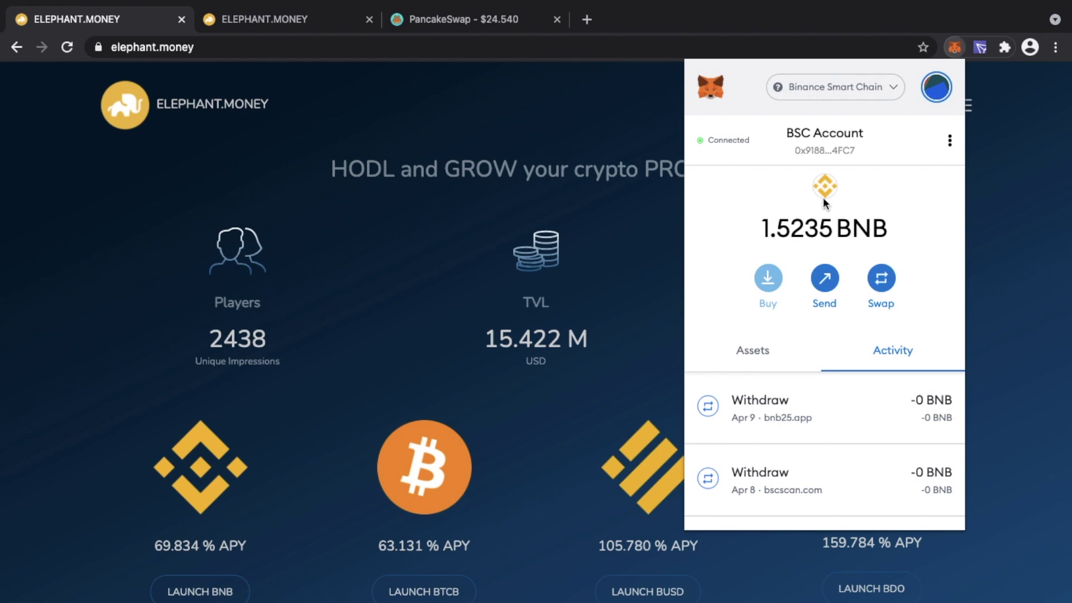
{"action": "left_click", "coordinate": [824, 142]}
{"action": "left_click", "coordinate": [511, 117]}
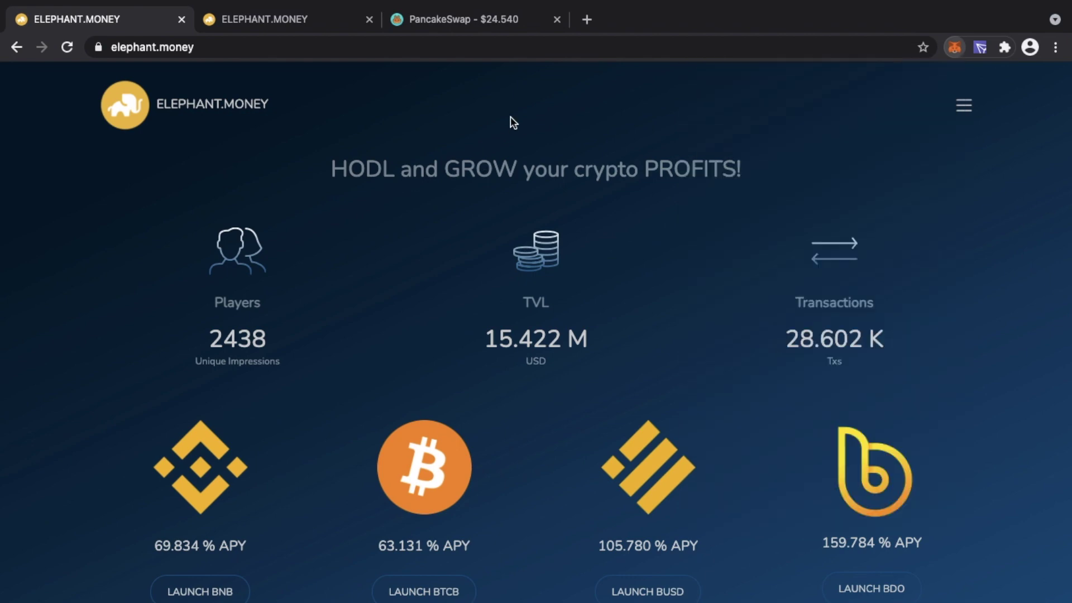
On Changelly, set the amount to send to 0.5 BTC for an exchange into BNB
{"action": "key", "text": "ctrl+Left"}
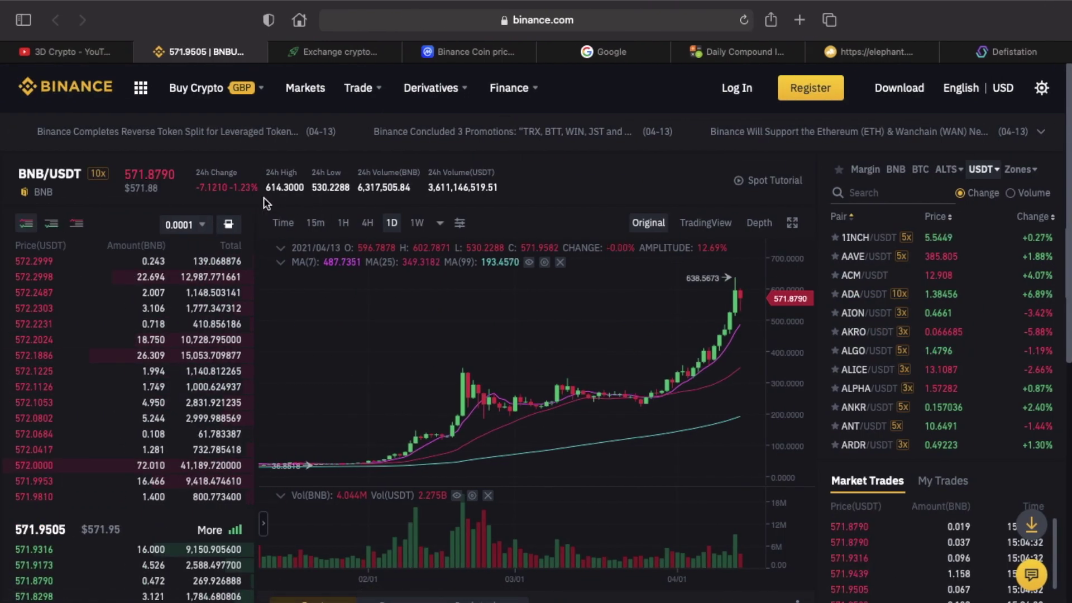
{"action": "left_click", "coordinate": [333, 50]}
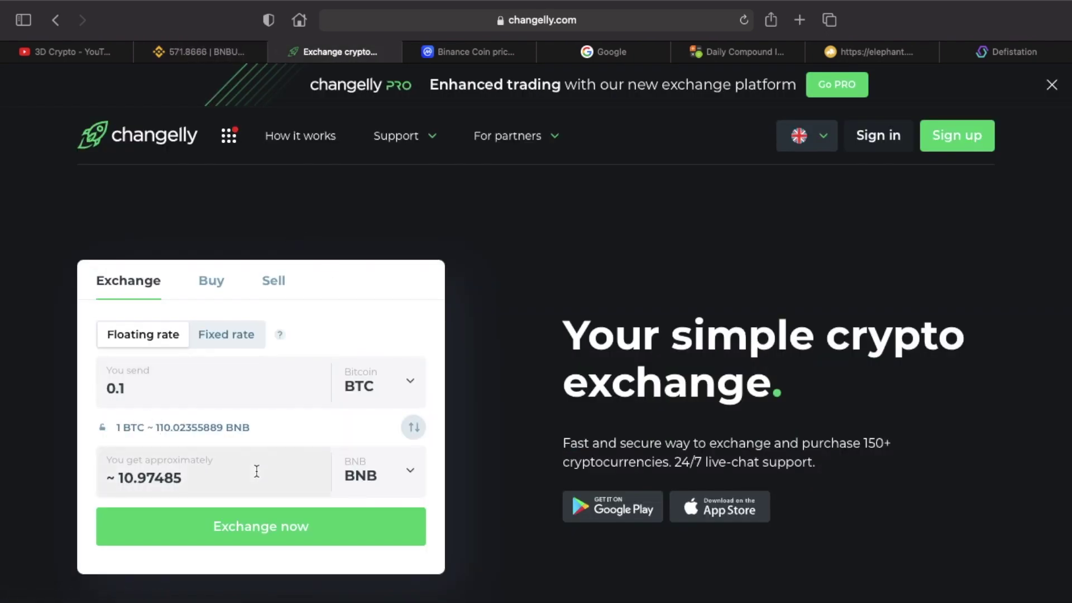
{"action": "left_click", "coordinate": [409, 477]}
{"action": "left_click", "coordinate": [229, 390]}
{"action": "key", "text": "BackSpace"}
{"action": "type", "text": "5"}
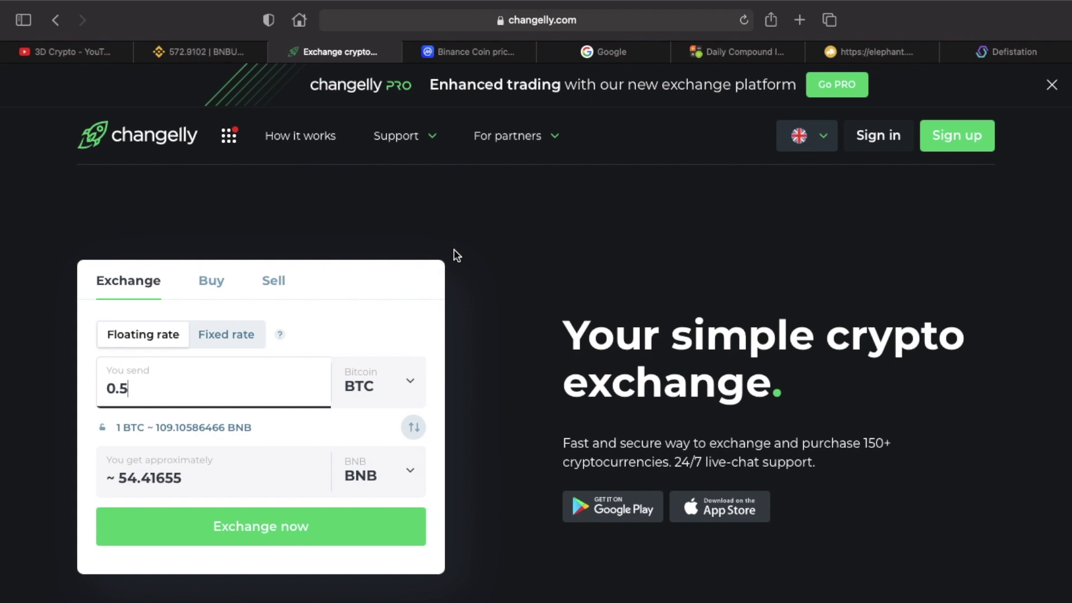
Return to the onboarding guide and read its section on Acquiring WBNB, BTCB, BUSD, and BDO
{"action": "left_click", "coordinate": [871, 49]}
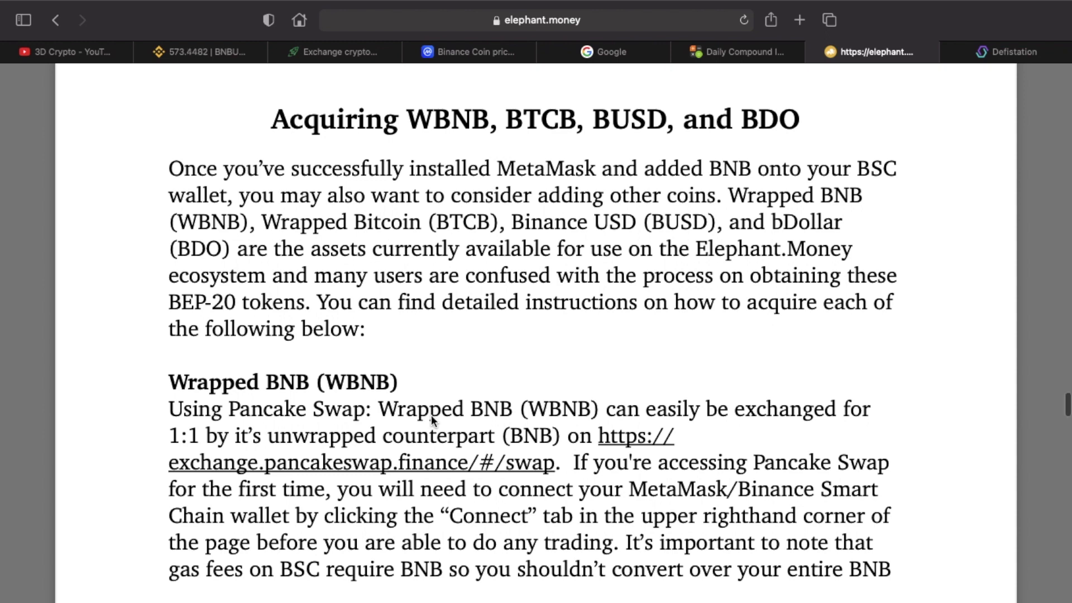
{"action": "scroll", "coordinate": [431, 420], "scroll_direction": "down", "scroll_amount": 1}
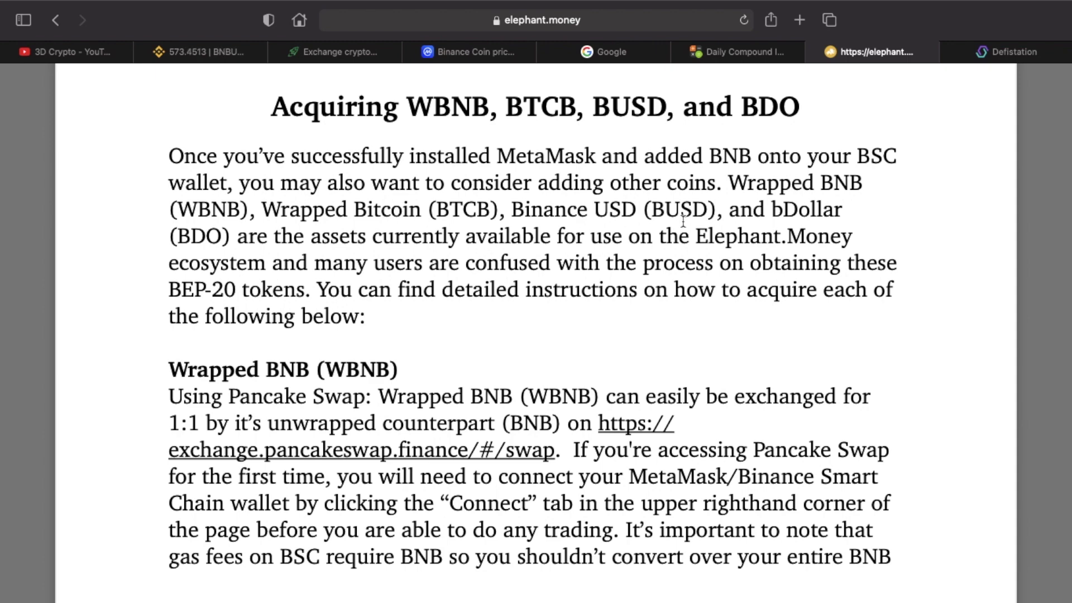
Switch to Chrome and view Elephant.Money's home page statistics and its WBNB page
{"action": "key", "text": "ctrl+Right"}
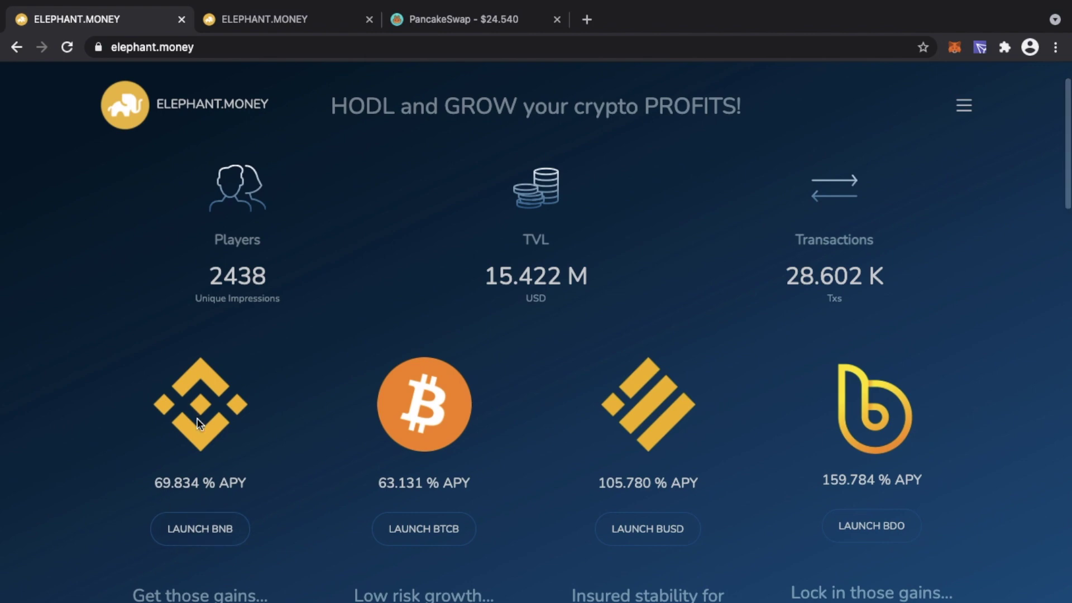
{"action": "scroll", "coordinate": [244, 339], "scroll_direction": "up", "scroll_amount": 2}
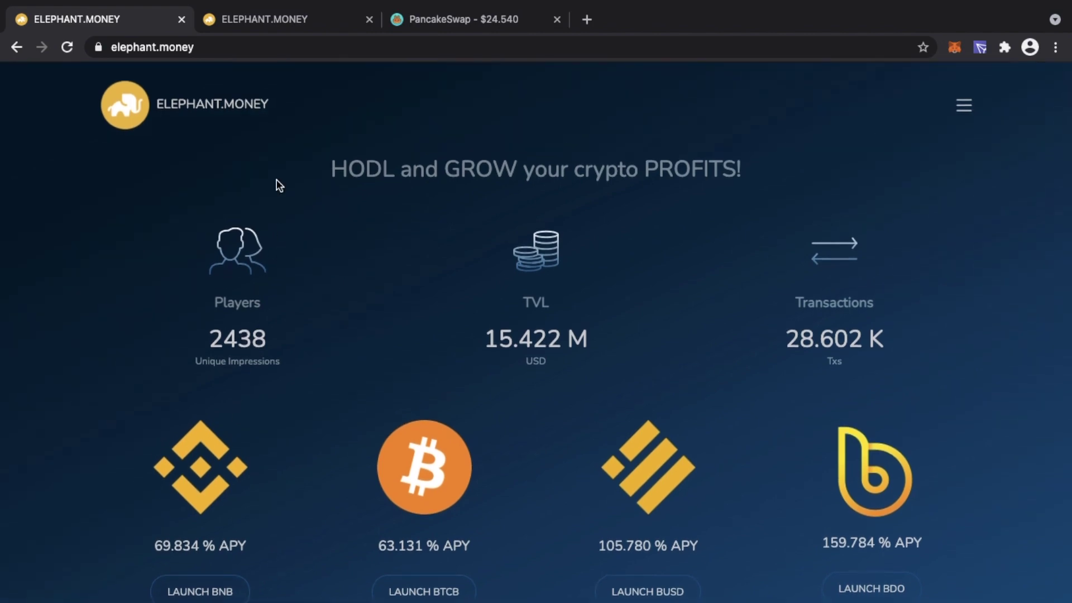
{"action": "left_click", "coordinate": [317, 25]}
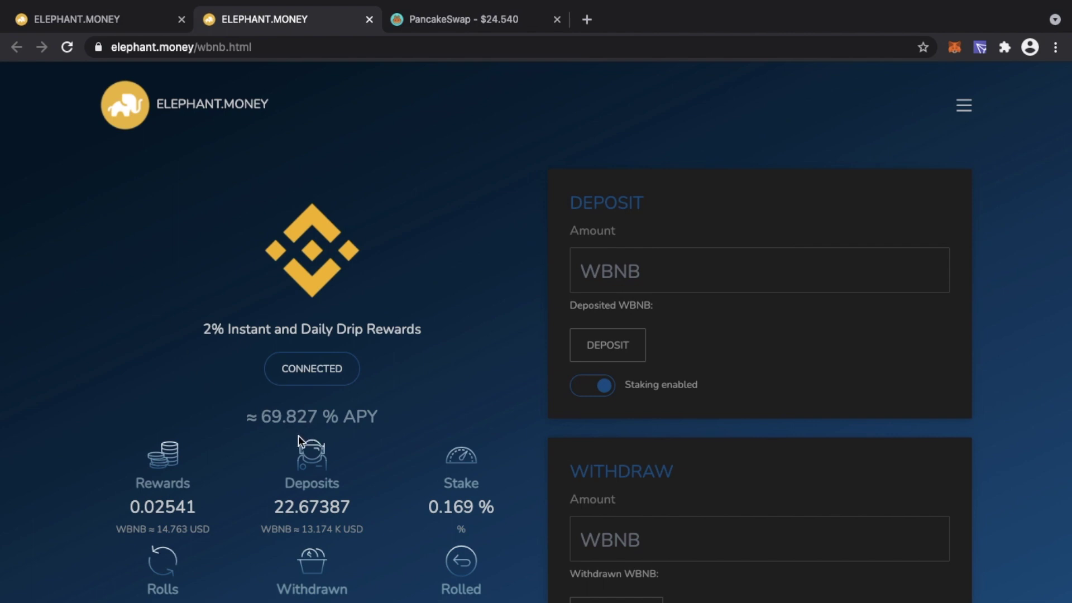
On PancakeSwap, sort the farms by APR and collapse the TLM-BNB farm's details
{"action": "left_click", "coordinate": [510, 22]}
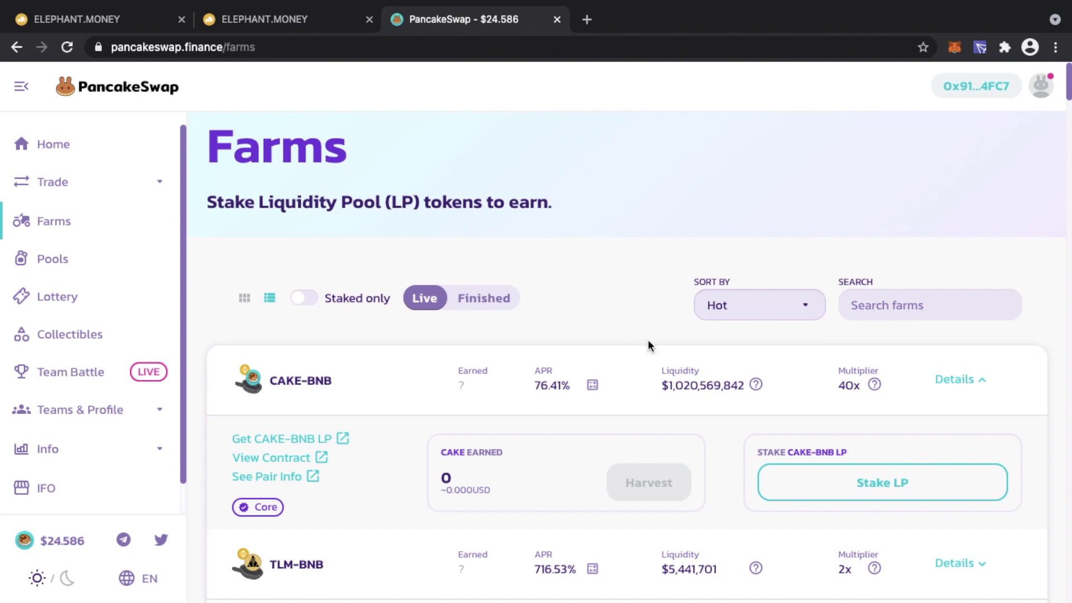
{"action": "left_click", "coordinate": [802, 309]}
{"action": "left_click", "coordinate": [780, 340]}
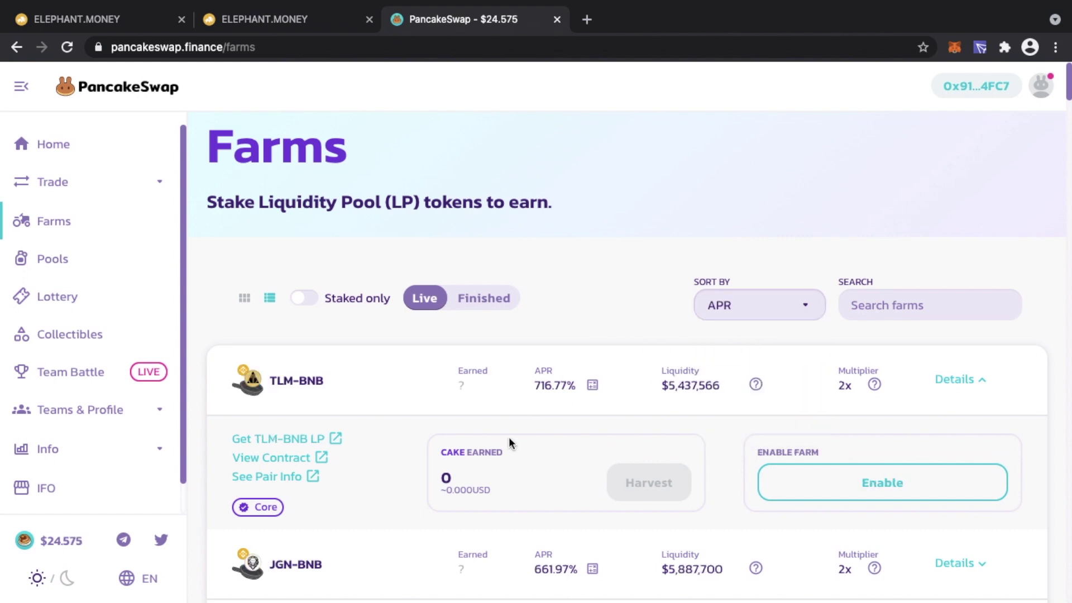
{"action": "left_click", "coordinate": [962, 391]}
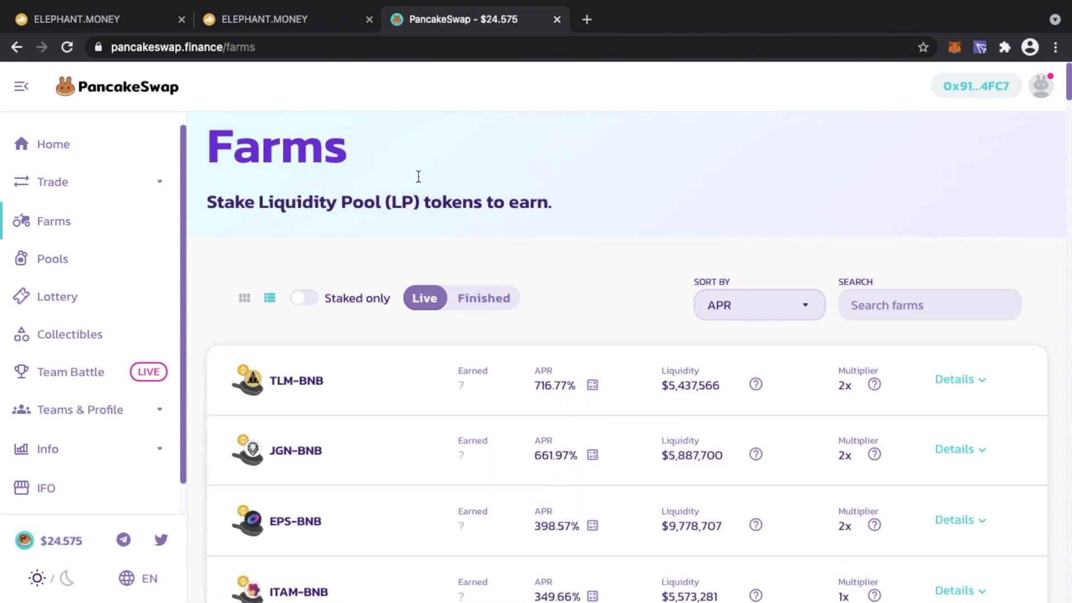
Copy the APY figure from Elephant.Money's WBNB page
{"action": "left_click", "coordinate": [267, 24]}
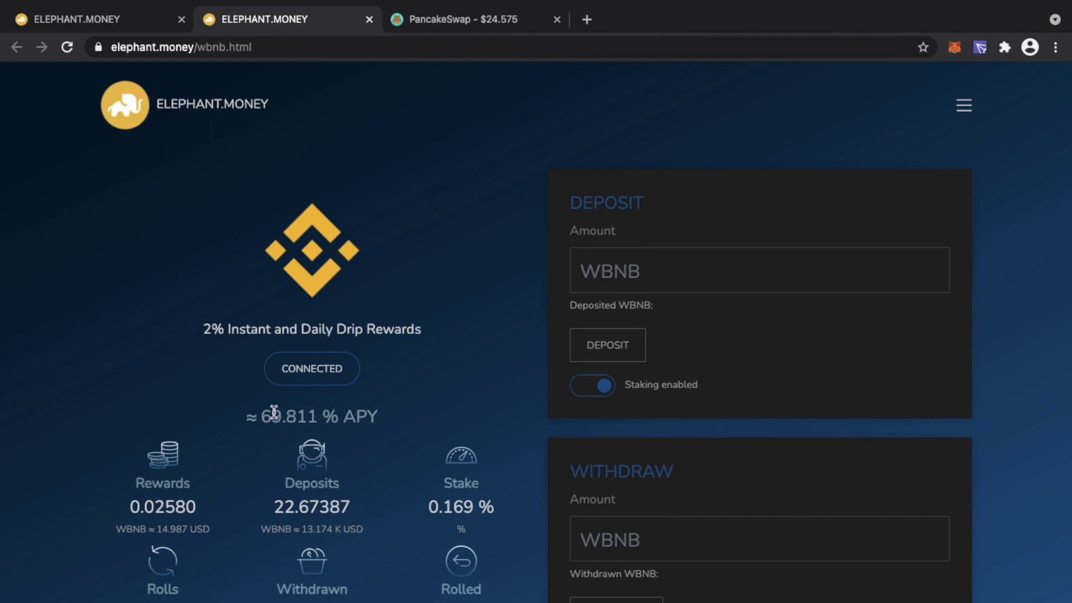
{"action": "mouse_move", "coordinate": [264, 417]}
{"action": "left_mouse_down"}
{"action": "mouse_move", "coordinate": [315, 420]}
{"action": "mouse_move", "coordinate": [266, 421]}
{"action": "left_mouse_up"}
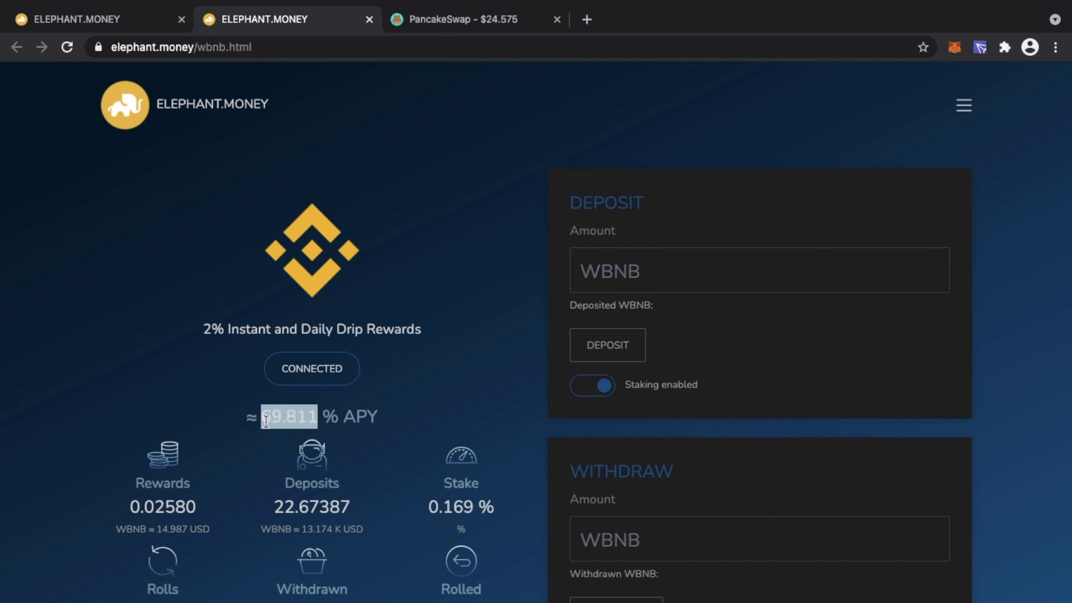
{"action": "left_click", "coordinate": [208, 399]}
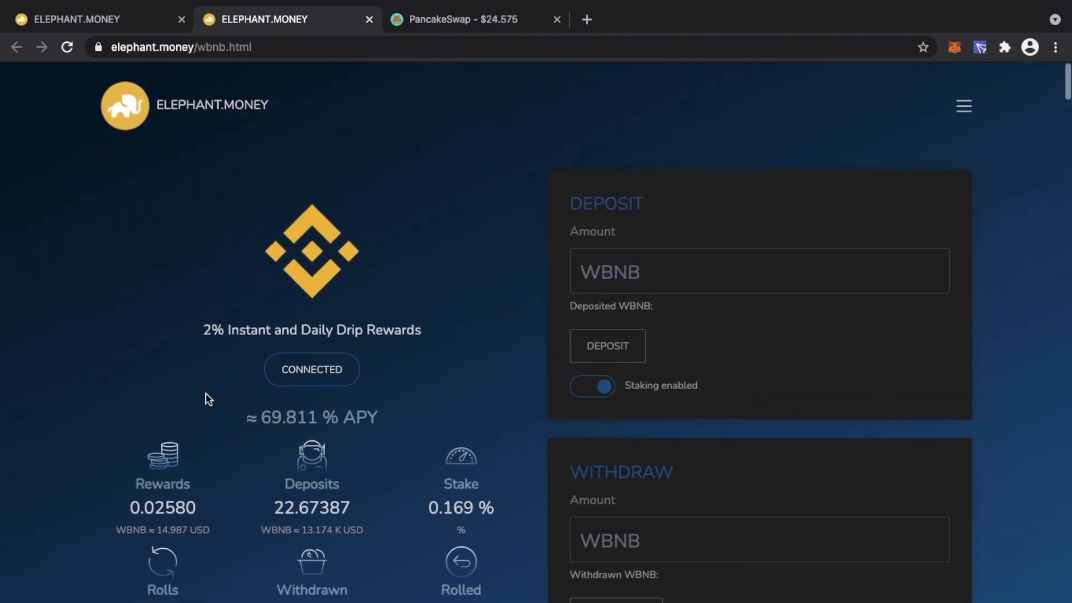
Return to Safari and calculate the copied APY divided by 365 with a Google search for 69.811 / 365
{"action": "key", "text": "ctrl+Left"}
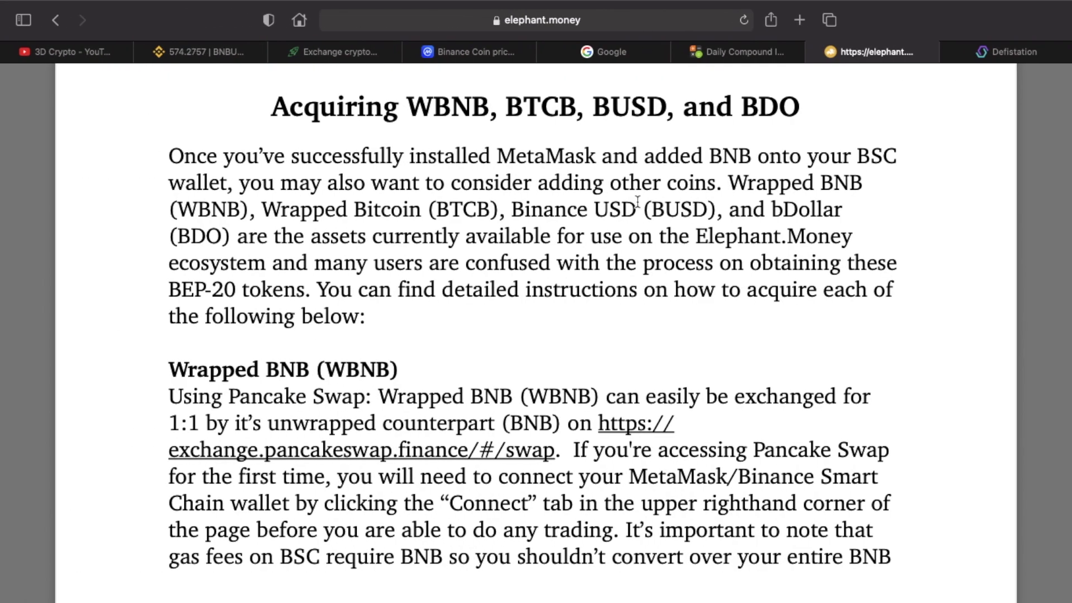
{"action": "left_click", "coordinate": [622, 53]}
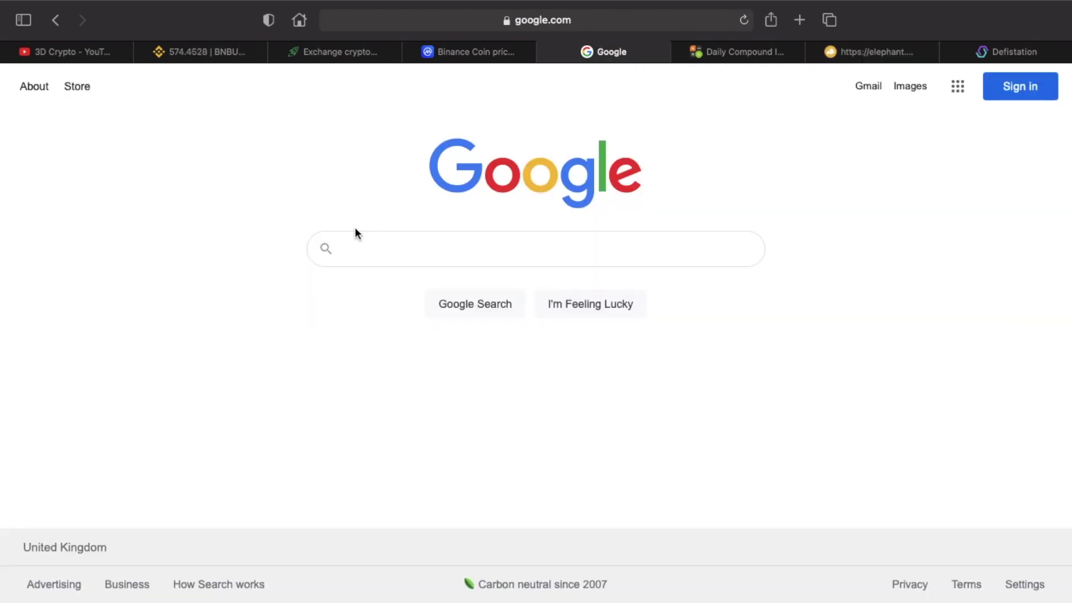
{"action": "left_click", "coordinate": [357, 256]}
{"action": "key", "text": "super+v"}
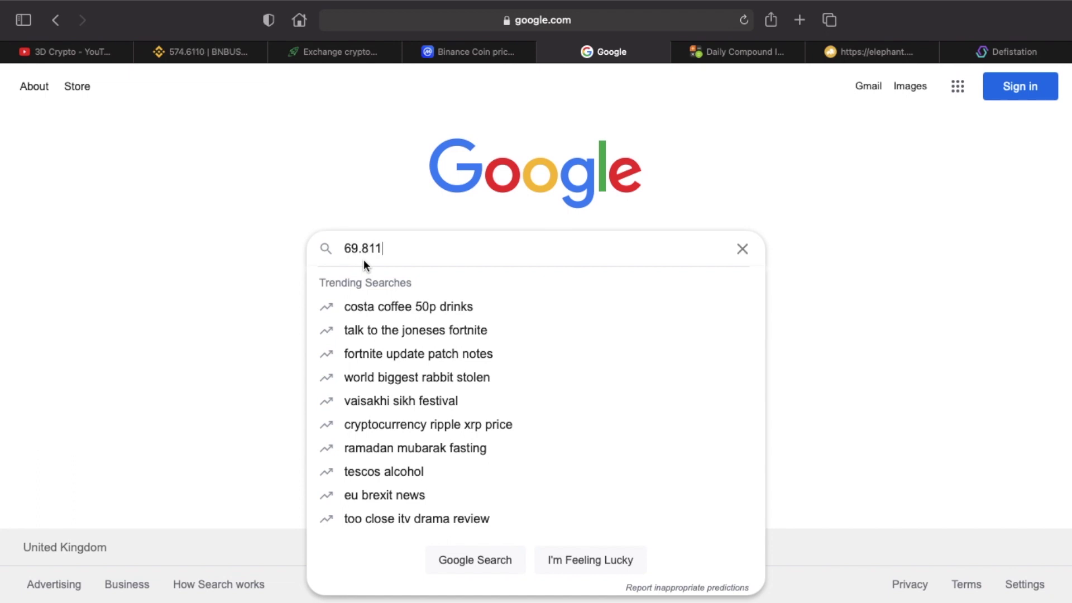
{"action": "type", "text": "/"}
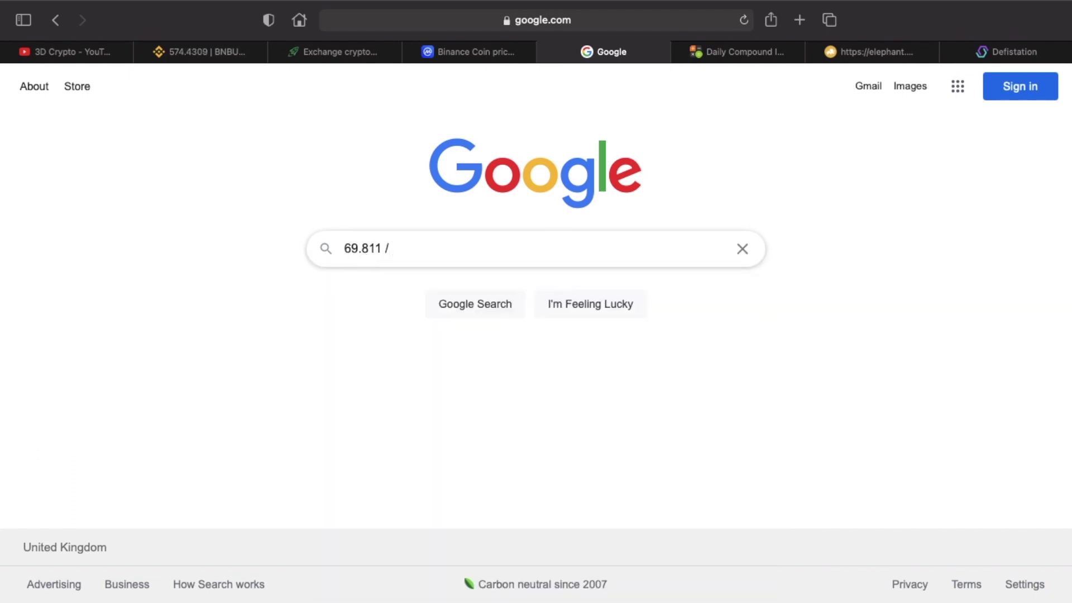
{"action": "type", "text": " 365"}
{"action": "key", "text": "Return"}
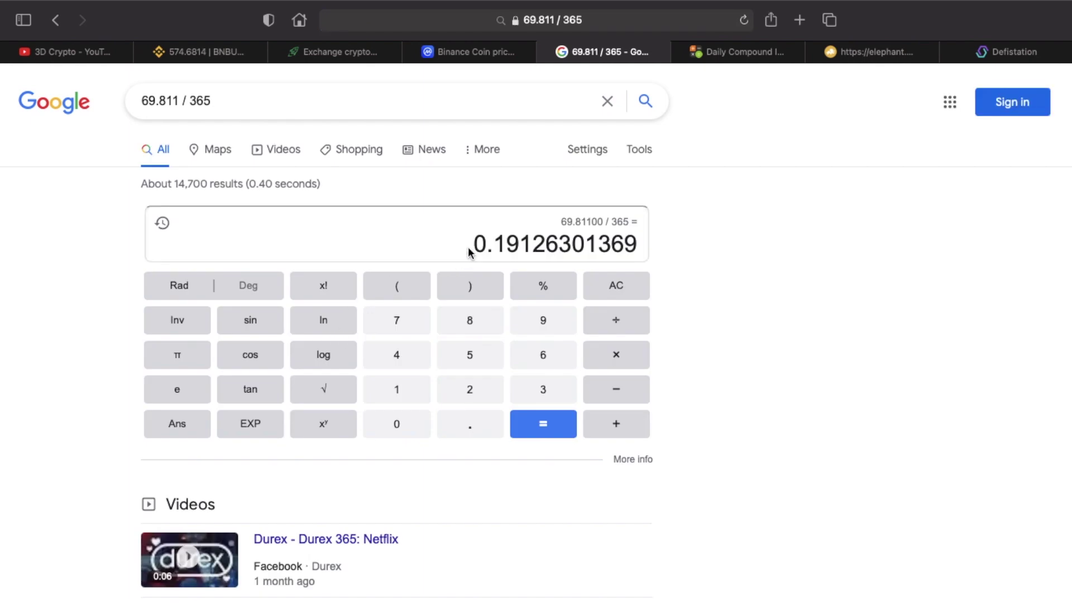
Copy the Google calculator's result and paste it as the daily interest rate in the Daily Compound Interest calculator
{"action": "left_click_drag", "start_coordinate": [477, 244], "coordinate": [642, 242]}
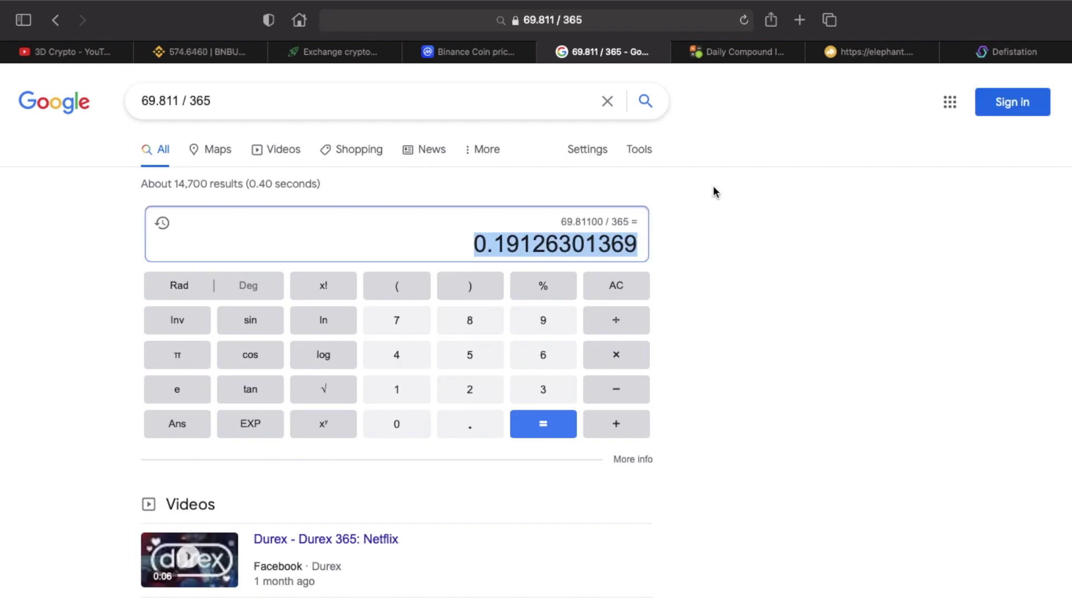
{"action": "left_click", "coordinate": [721, 172]}
{"action": "left_click", "coordinate": [715, 55]}
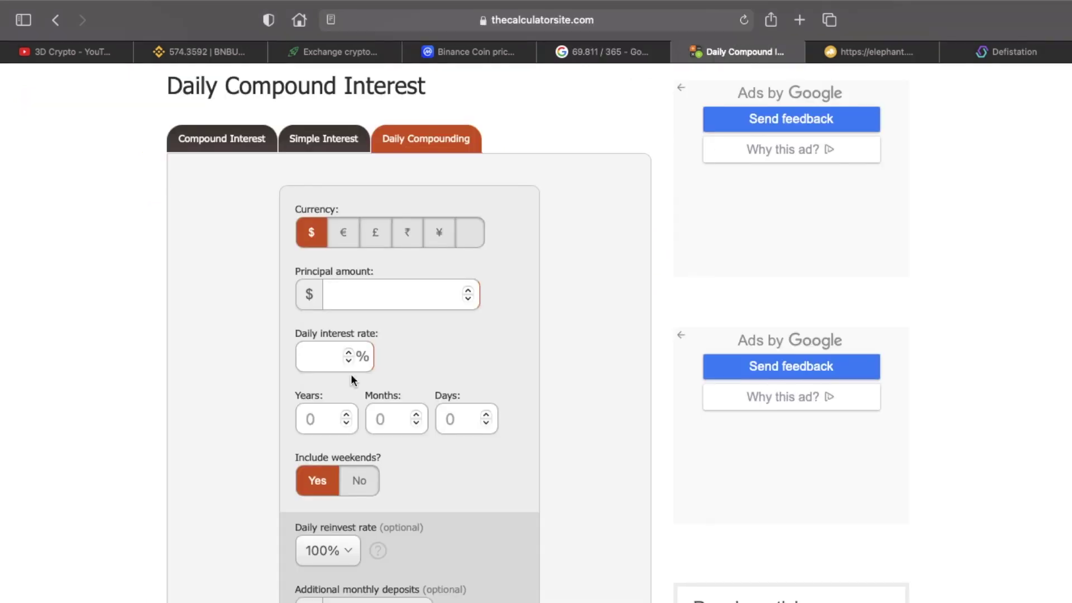
{"action": "left_click", "coordinate": [310, 361]}
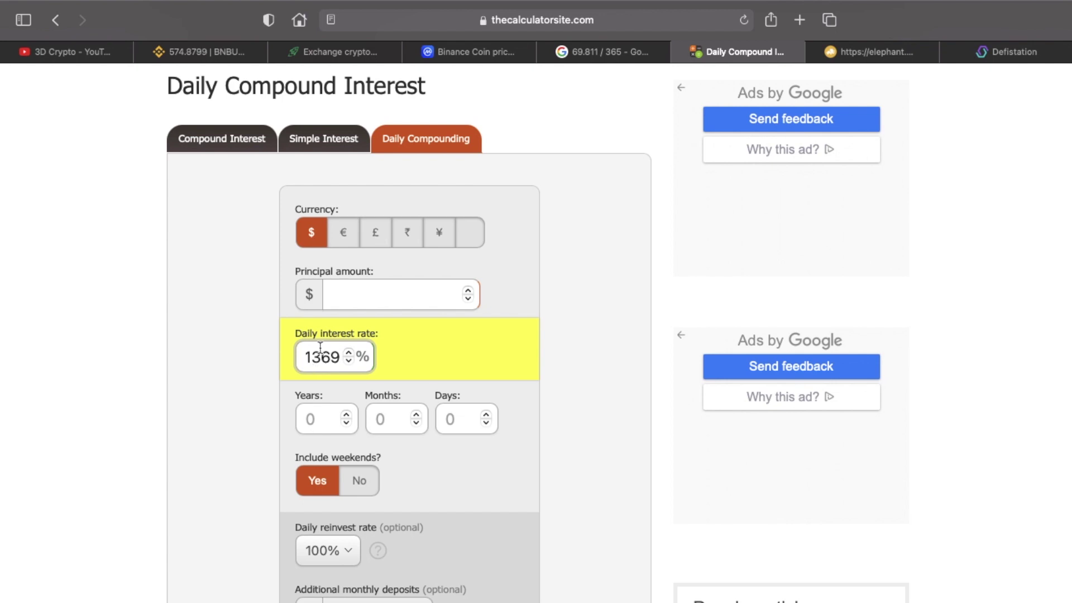
Check the deposits' USD value on Elephant.Money's WBNB page and set the calculator's principal amount to $13174
{"action": "left_click", "coordinate": [373, 296]}
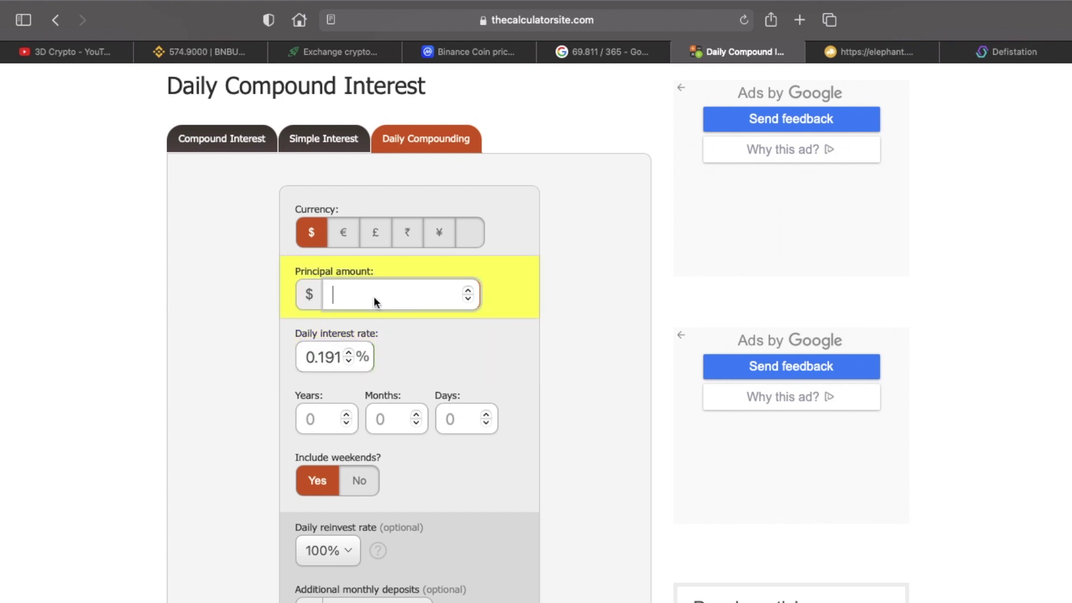
{"action": "key", "text": "ctrl+Right"}
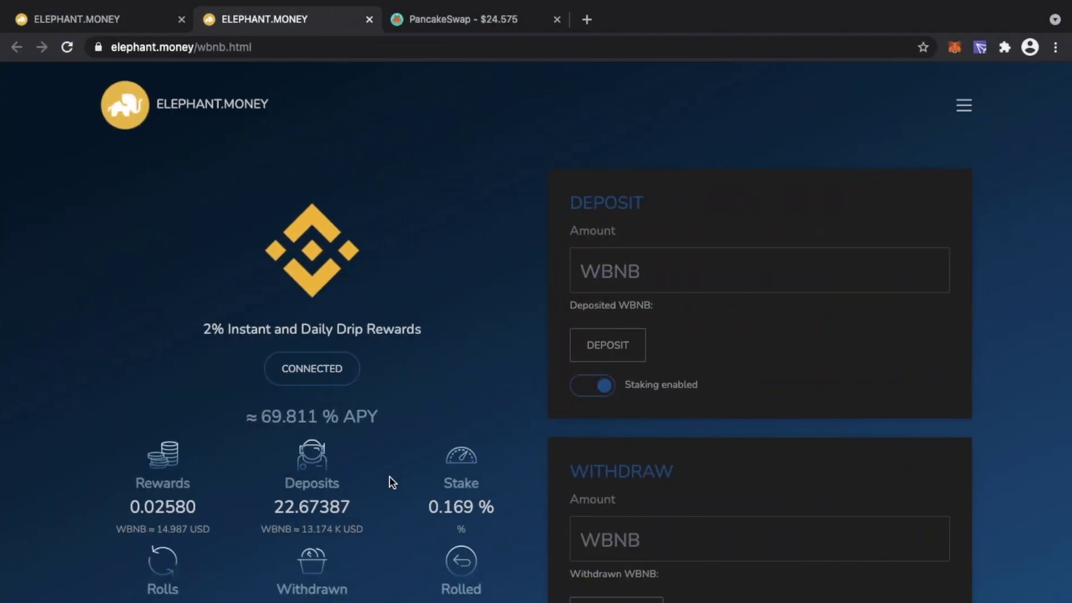
{"action": "key", "text": "ctrl+Left"}
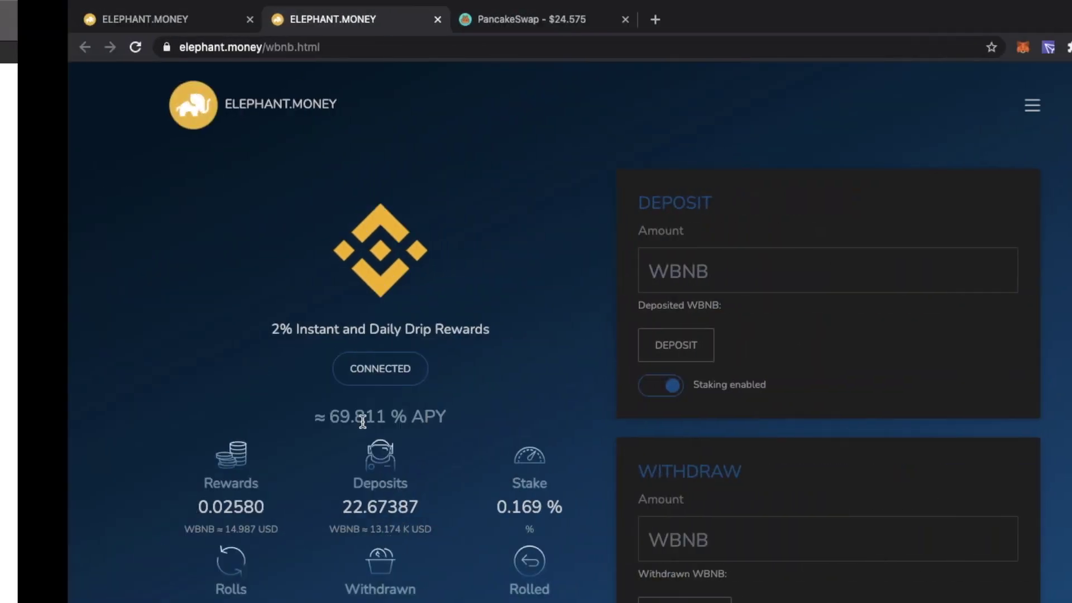
{"action": "left_click", "coordinate": [342, 301]}
{"action": "type", "text": "13"}
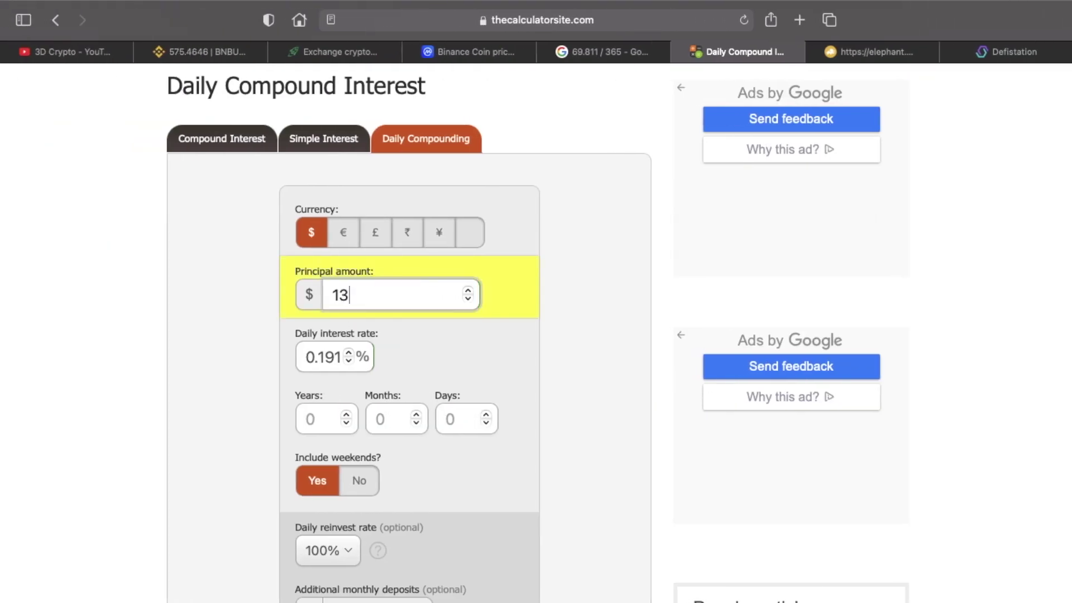
{"action": "type", "text": "174"}
Set the compounding period to 365 days and calculate the investment projection
{"action": "scroll", "coordinate": [350, 327], "scroll_direction": "down", "scroll_amount": 3}
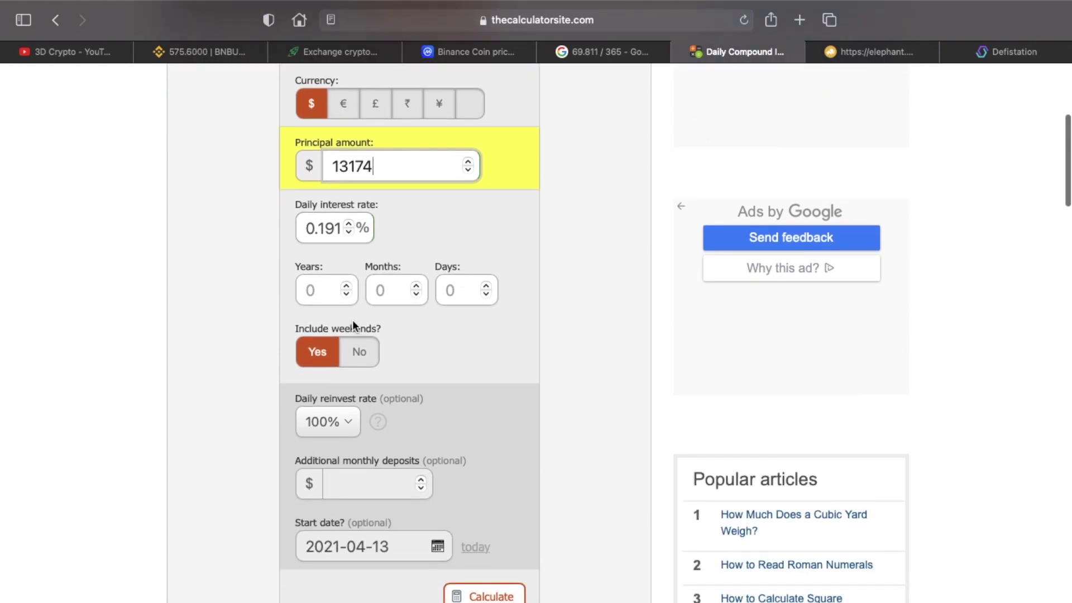
{"action": "left_click", "coordinate": [459, 290]}
{"action": "type", "text": "265"}
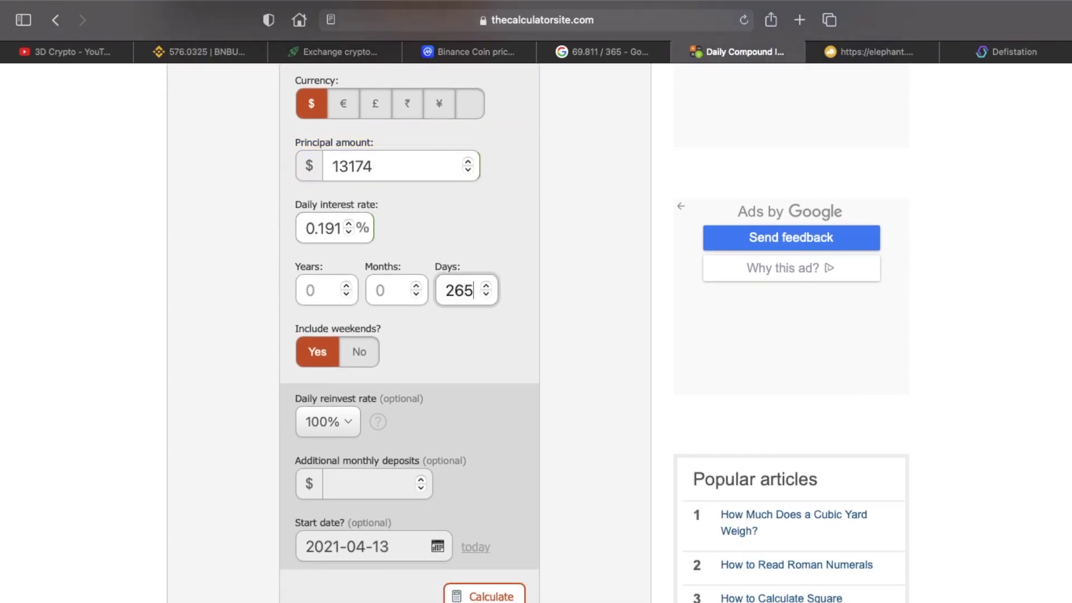
{"action": "key", "text": "BackSpace"}
{"action": "key", "text": "BackSpace"}
{"action": "key", "text": "BackSpace"}
{"action": "type", "text": "365"}
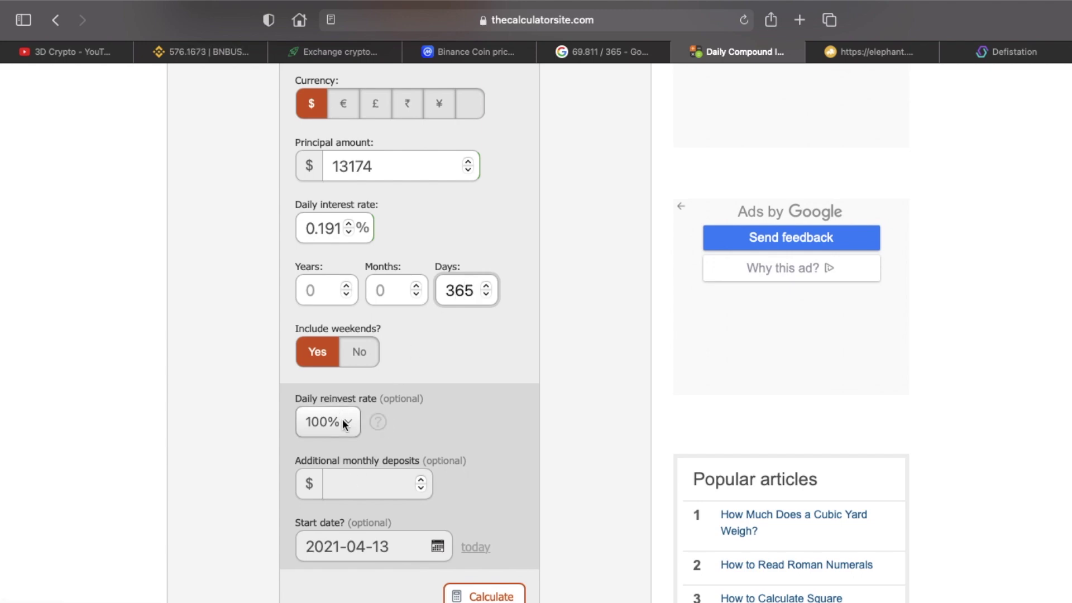
{"action": "scroll", "coordinate": [253, 386], "scroll_direction": "down", "scroll_amount": 5}
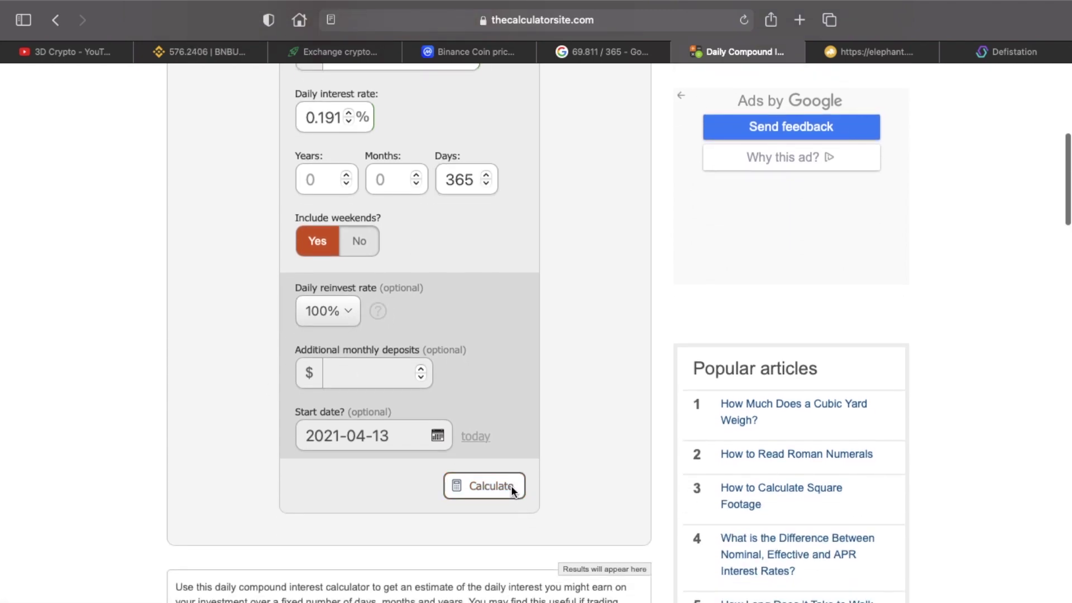
{"action": "left_click", "coordinate": [508, 484]}
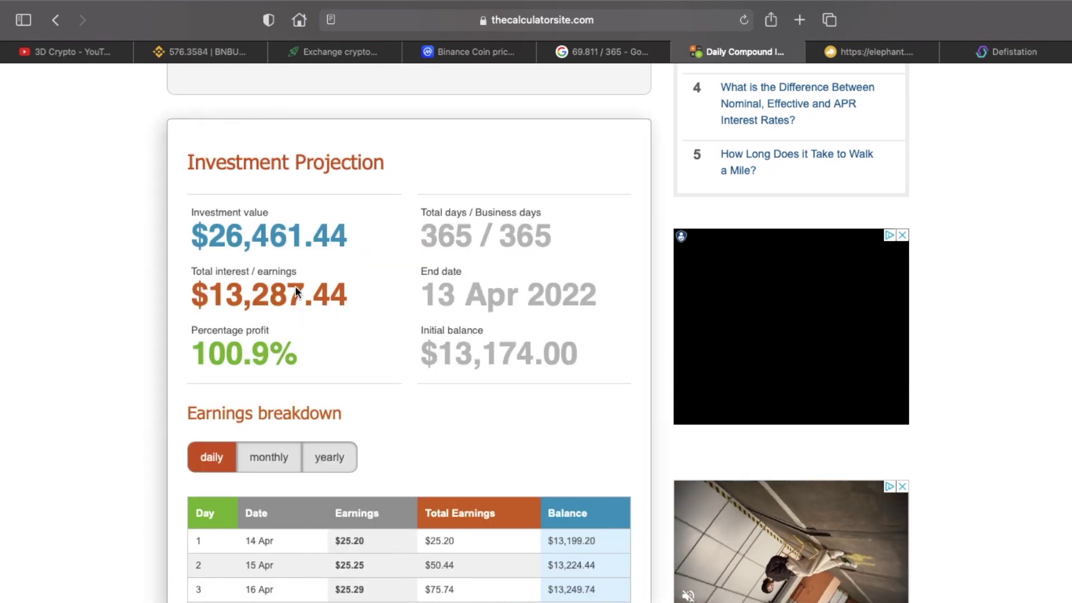
Examine the daily earnings breakdown through day 365 and return to the Investment Projection summary
{"action": "scroll", "coordinate": [174, 469], "scroll_direction": "down", "scroll_amount": 5}
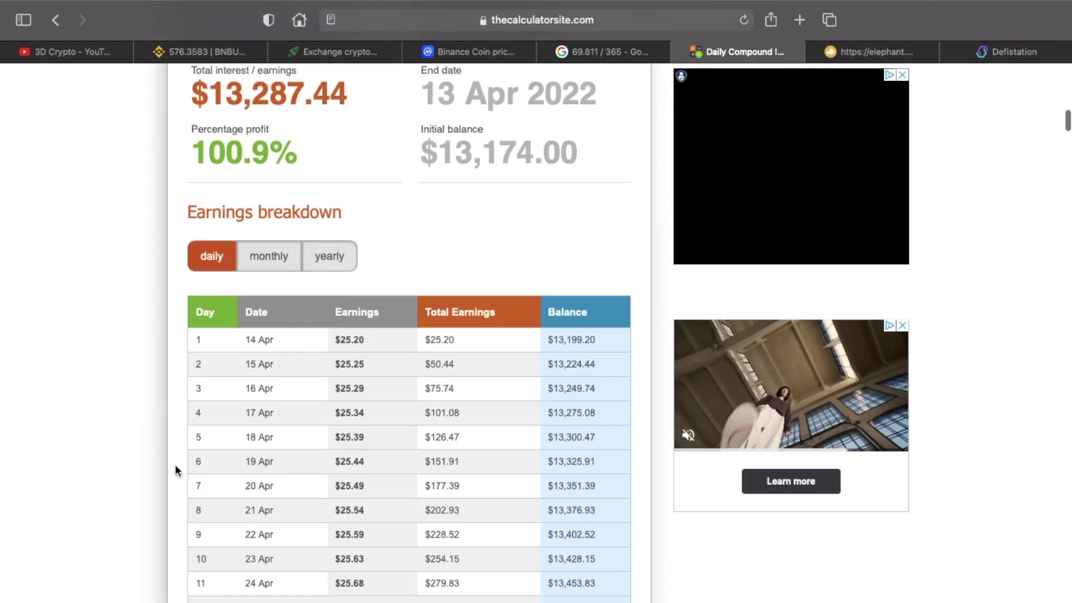
{"action": "scroll", "coordinate": [174, 469], "scroll_direction": "down", "scroll_amount": 2}
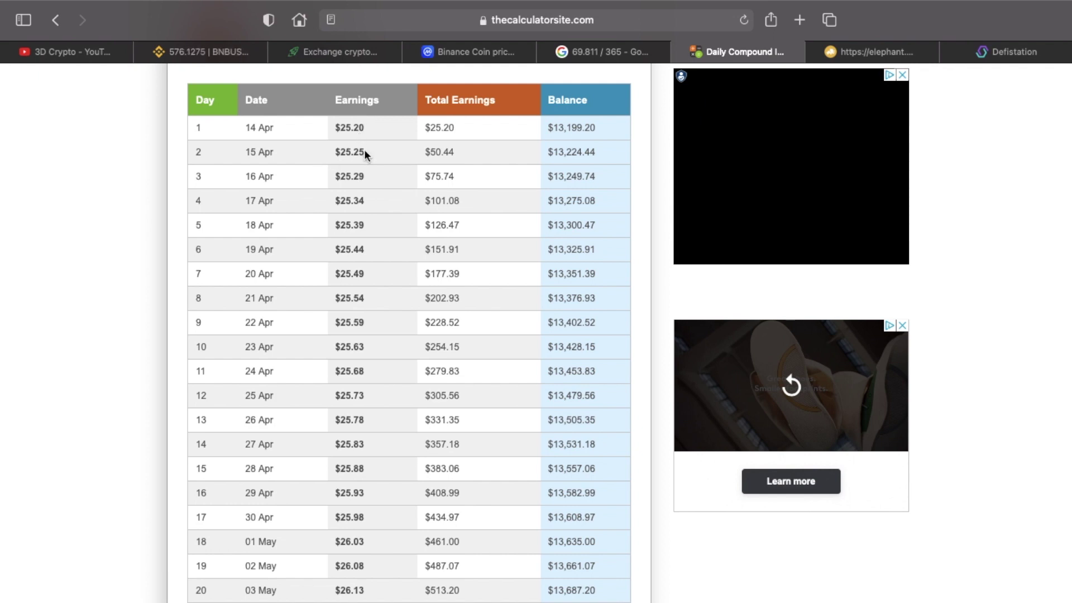
{"action": "scroll", "coordinate": [324, 439], "scroll_direction": "down", "scroll_amount": 15}
{"action": "scroll", "coordinate": [323, 438], "scroll_direction": "down", "scroll_amount": 20}
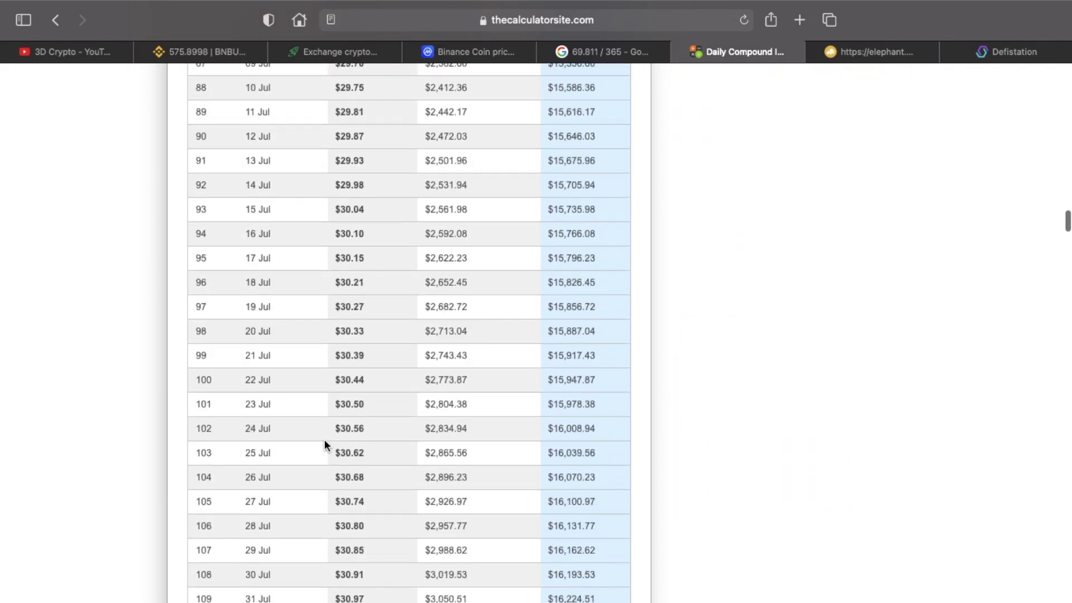
{"action": "scroll", "coordinate": [324, 439], "scroll_direction": "down", "scroll_amount": 20}
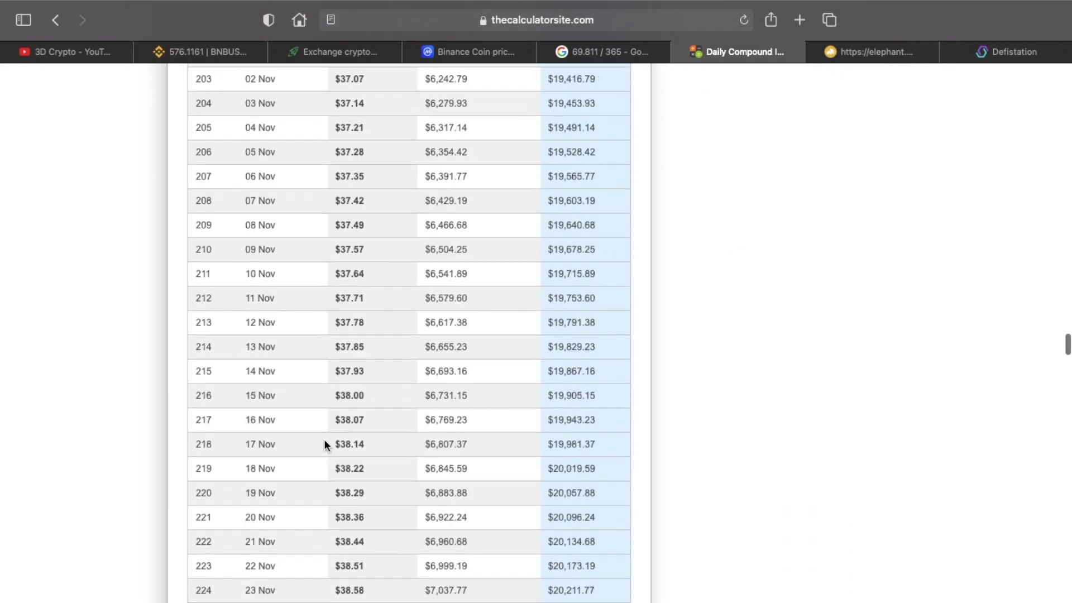
{"action": "scroll", "coordinate": [324, 439], "scroll_direction": "down", "scroll_amount": 20}
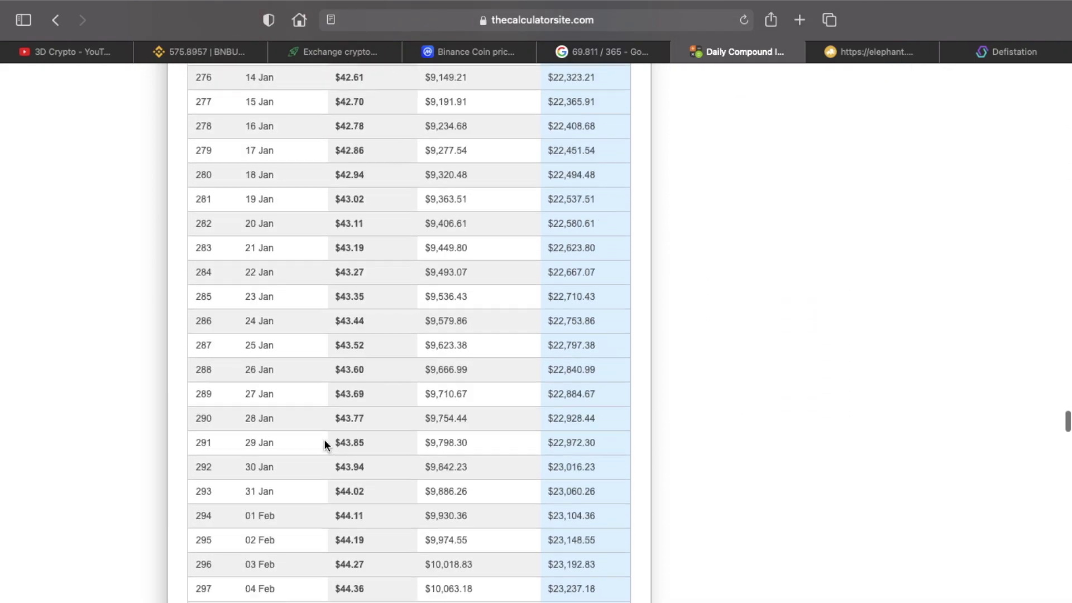
{"action": "scroll", "coordinate": [323, 439], "scroll_direction": "down", "scroll_amount": 20}
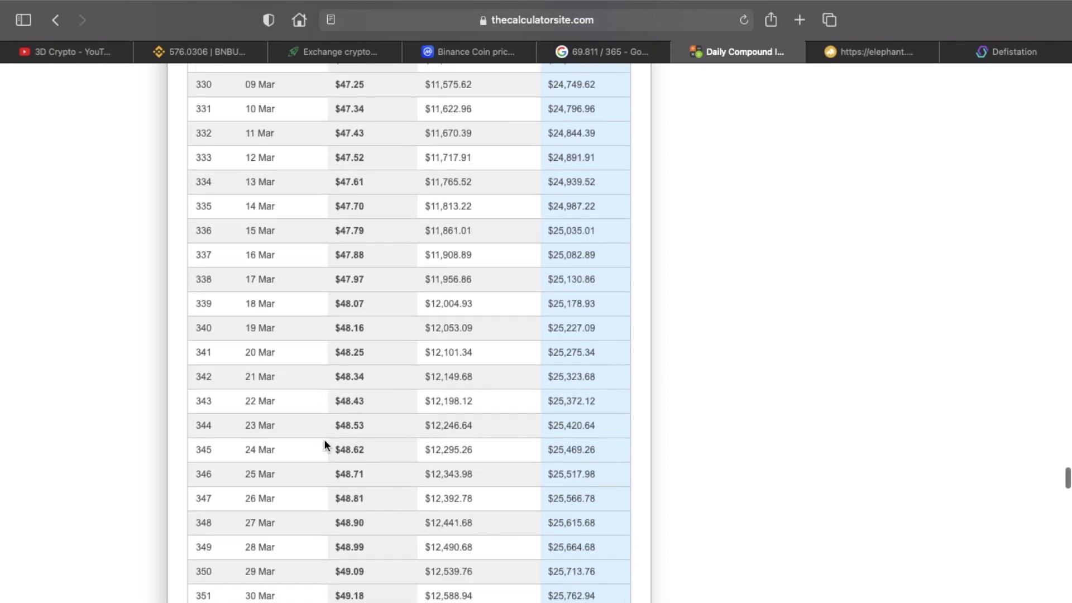
{"action": "scroll", "coordinate": [324, 438], "scroll_direction": "up", "scroll_amount": 2}
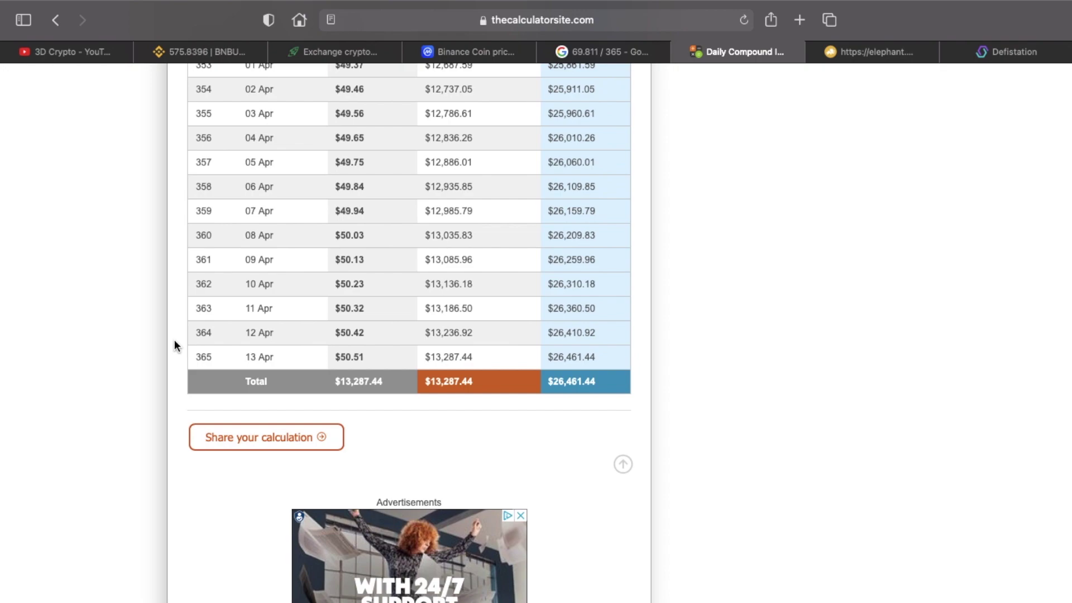
{"action": "scroll", "coordinate": [174, 341], "scroll_direction": "up", "scroll_amount": 20}
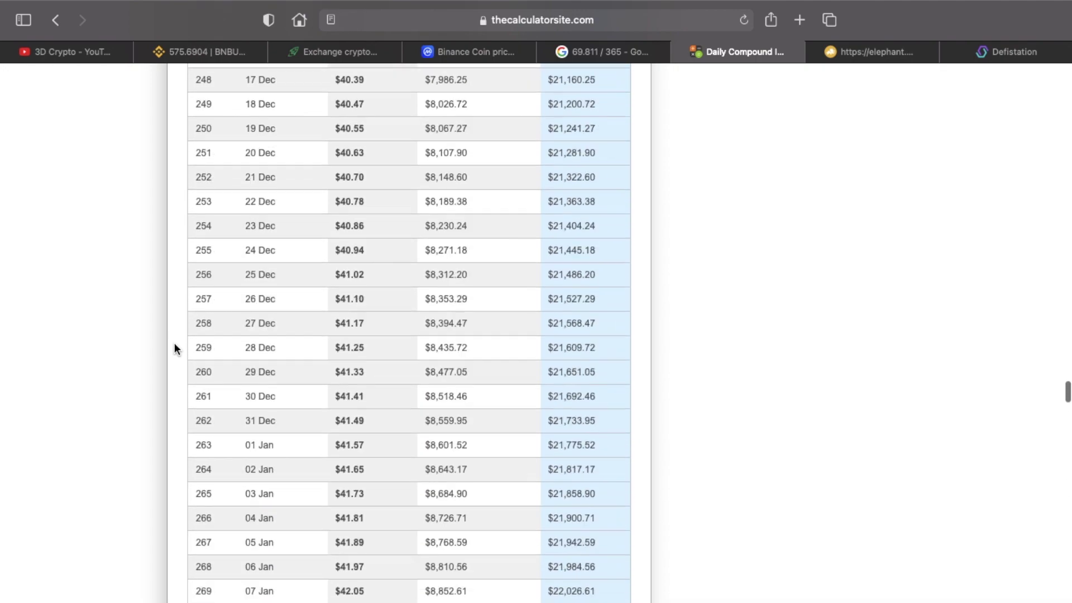
{"action": "scroll", "coordinate": [174, 347], "scroll_direction": "up", "scroll_amount": 20}
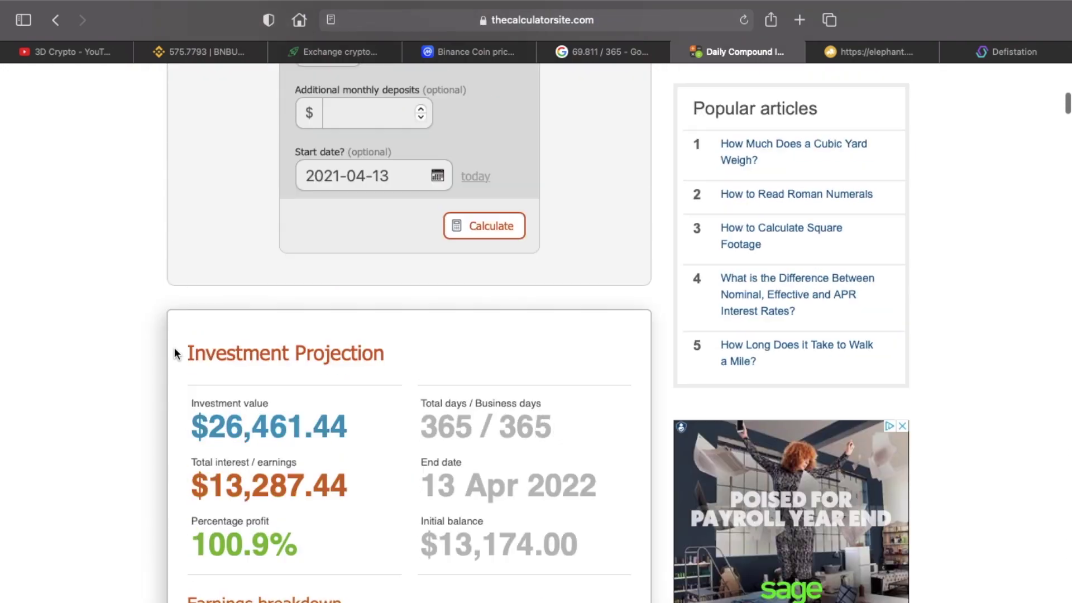
Compare the Daily Compound Interest calculator's entered values with its Investment Projection summary
{"action": "scroll", "coordinate": [174, 348], "scroll_direction": "up", "scroll_amount": 15}
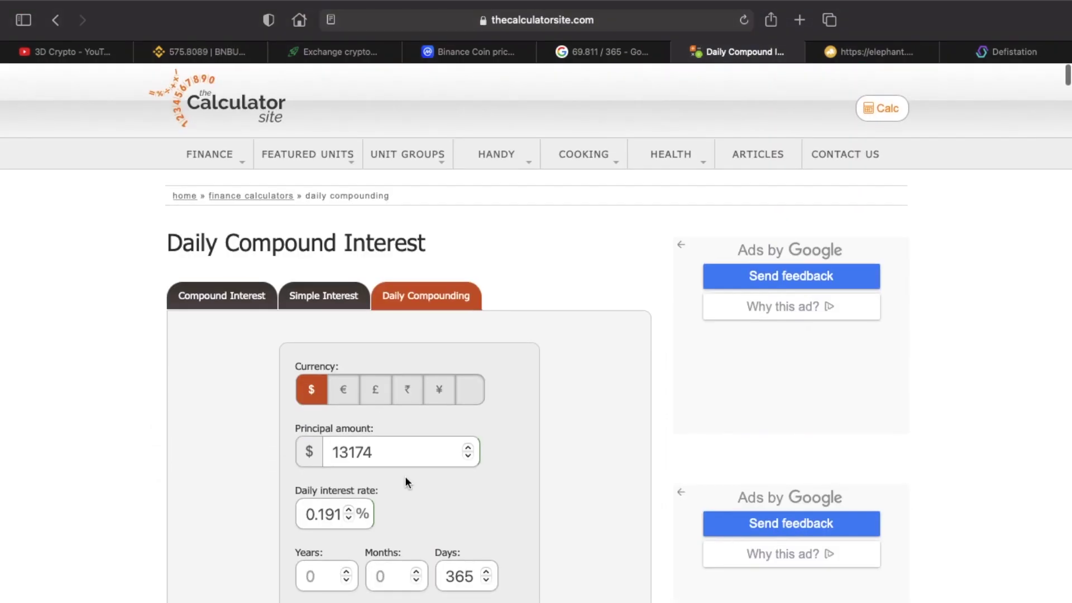
{"action": "scroll", "coordinate": [405, 482], "scroll_direction": "down", "scroll_amount": 15}
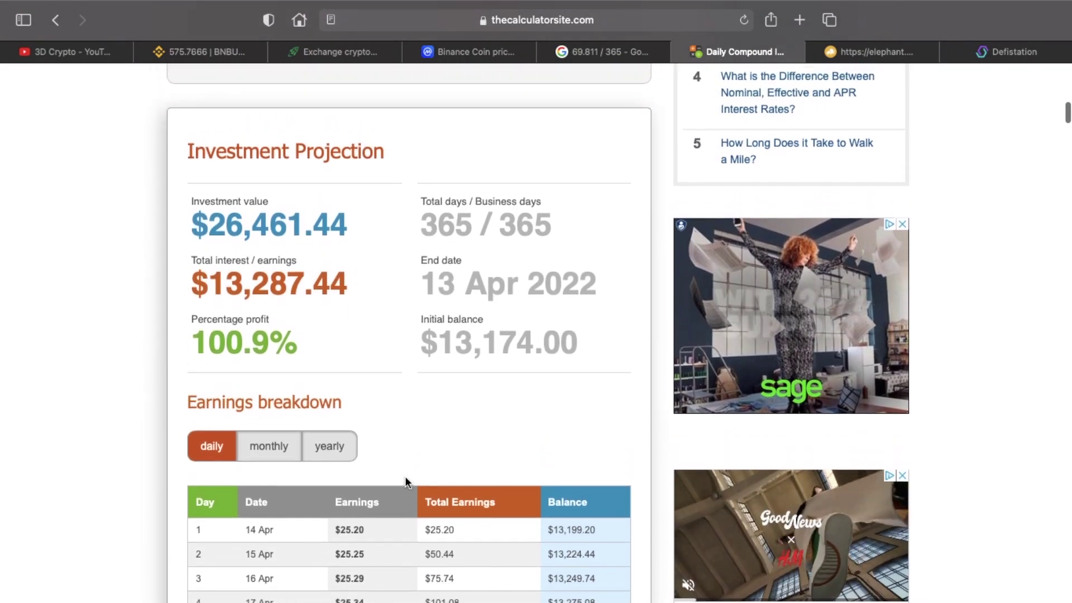
{"action": "scroll", "coordinate": [313, 390], "scroll_direction": "up", "scroll_amount": 1}
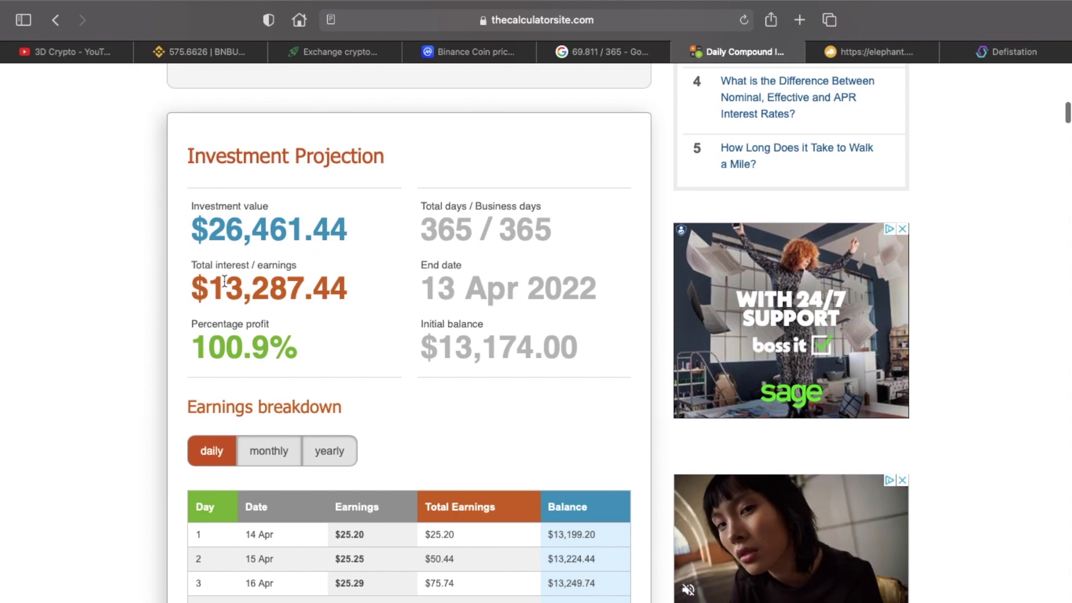
{"action": "scroll", "coordinate": [236, 283], "scroll_direction": "up", "scroll_amount": 10}
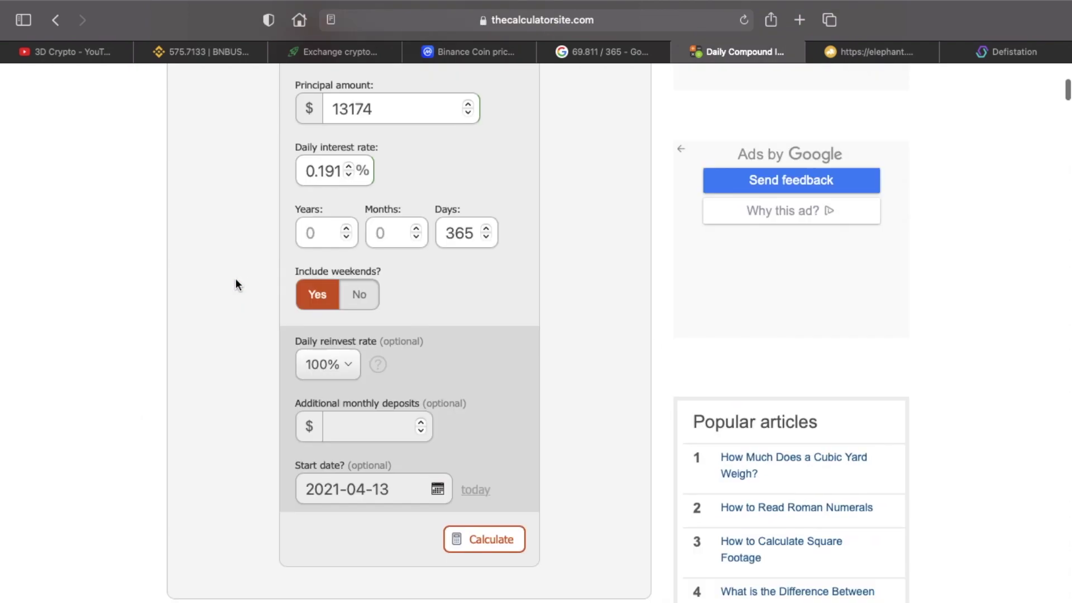
{"action": "scroll", "coordinate": [235, 279], "scroll_direction": "up", "scroll_amount": 6}
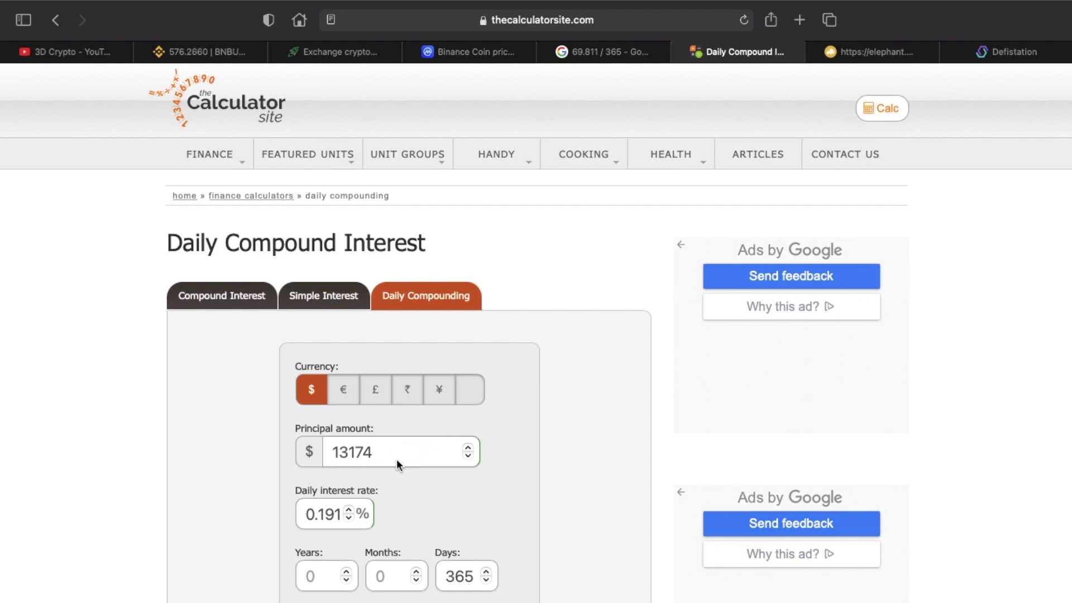
Check the WBNB deposits amount on Elephant.Money and set the compound interest calculator's principal amount to 22.67
{"action": "key", "text": "ctrl+Right"}
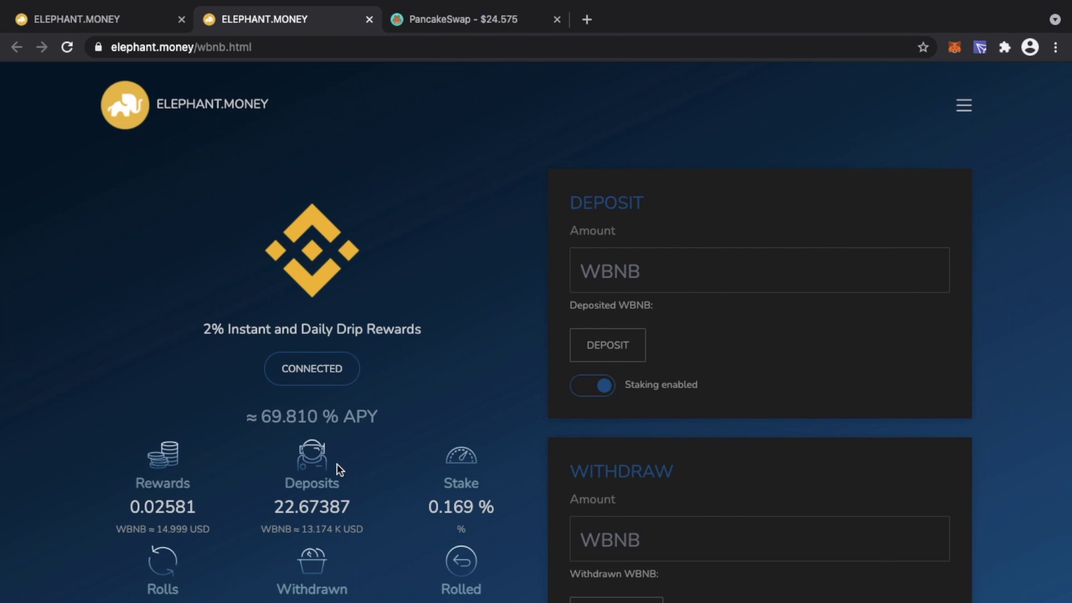
{"action": "scroll", "coordinate": [337, 463], "scroll_direction": "down", "scroll_amount": 1}
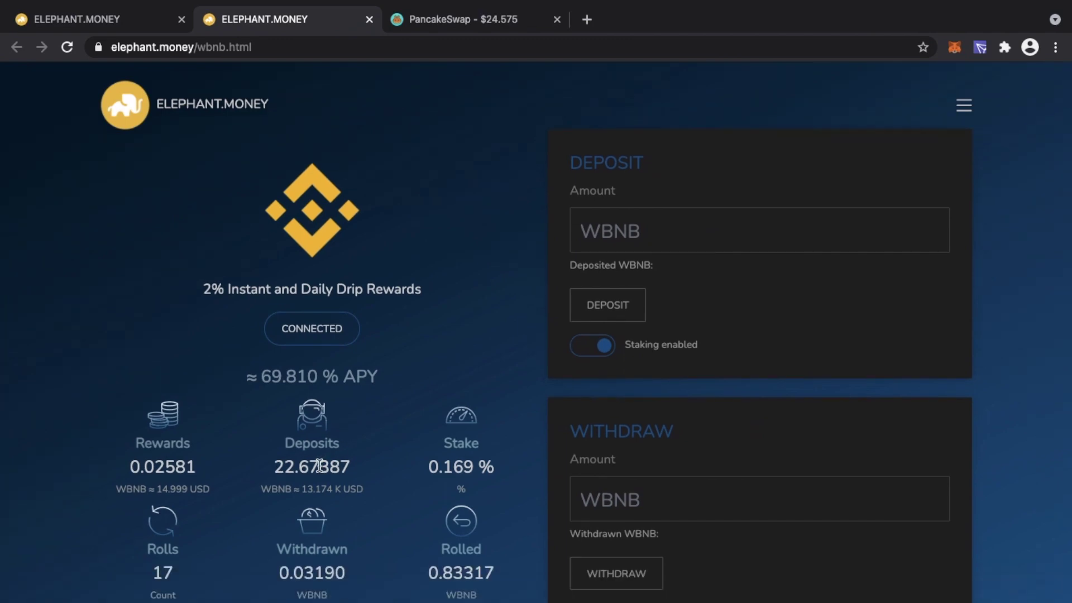
{"action": "key", "text": "ctrl+Left"}
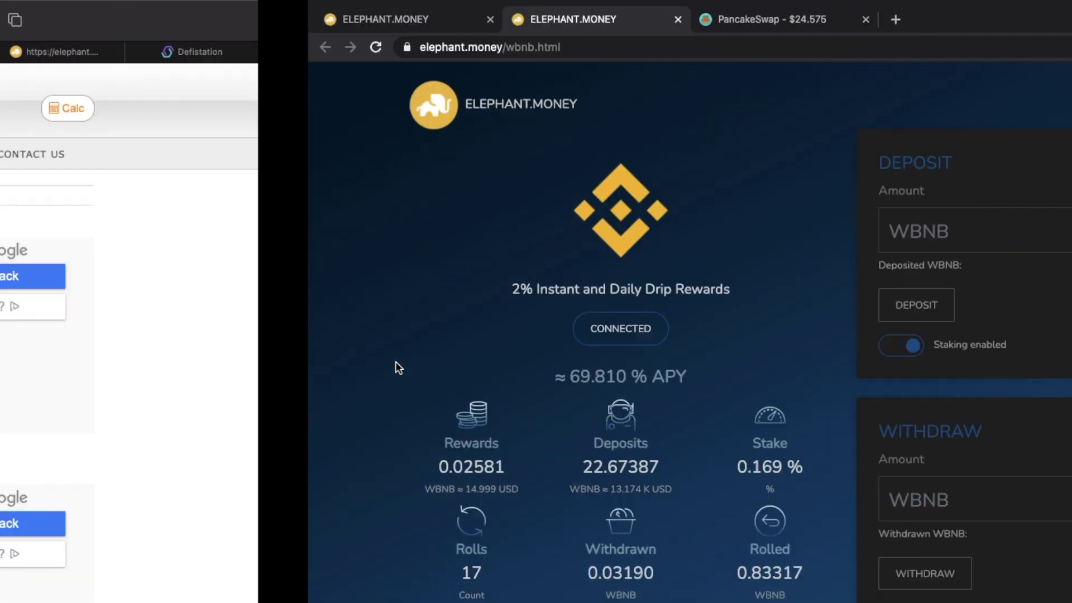
{"action": "double_click", "coordinate": [387, 452]}
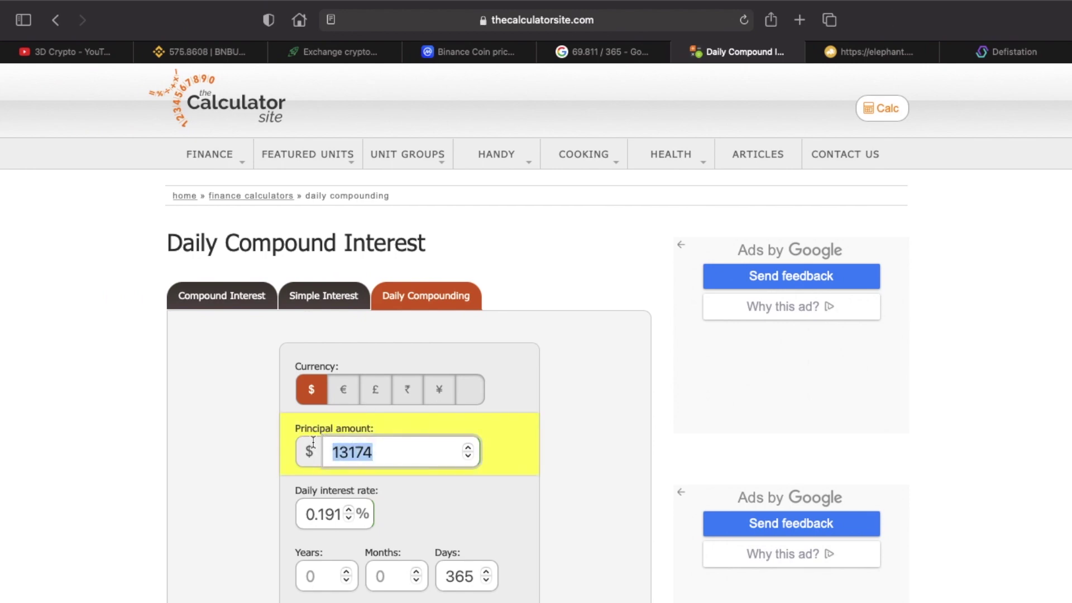
{"action": "type", "text": "22.67"}
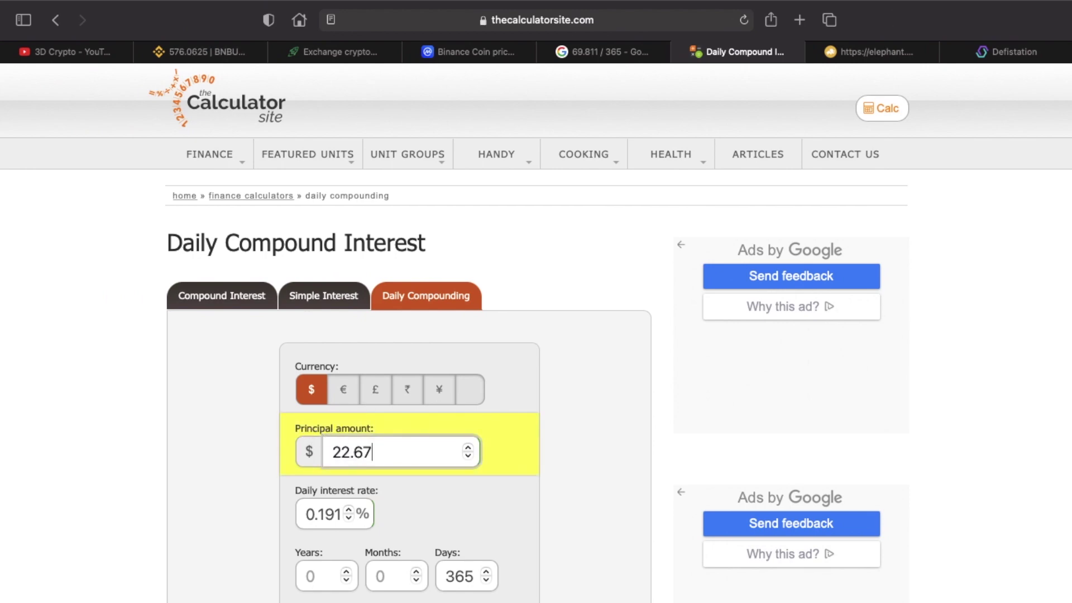
Calculate the investment projection for the WBNB principal and review its summary and daily earnings breakdown
{"action": "scroll", "coordinate": [399, 442], "scroll_direction": "down", "scroll_amount": 5}
{"action": "scroll", "coordinate": [438, 441], "scroll_direction": "down", "scroll_amount": 4}
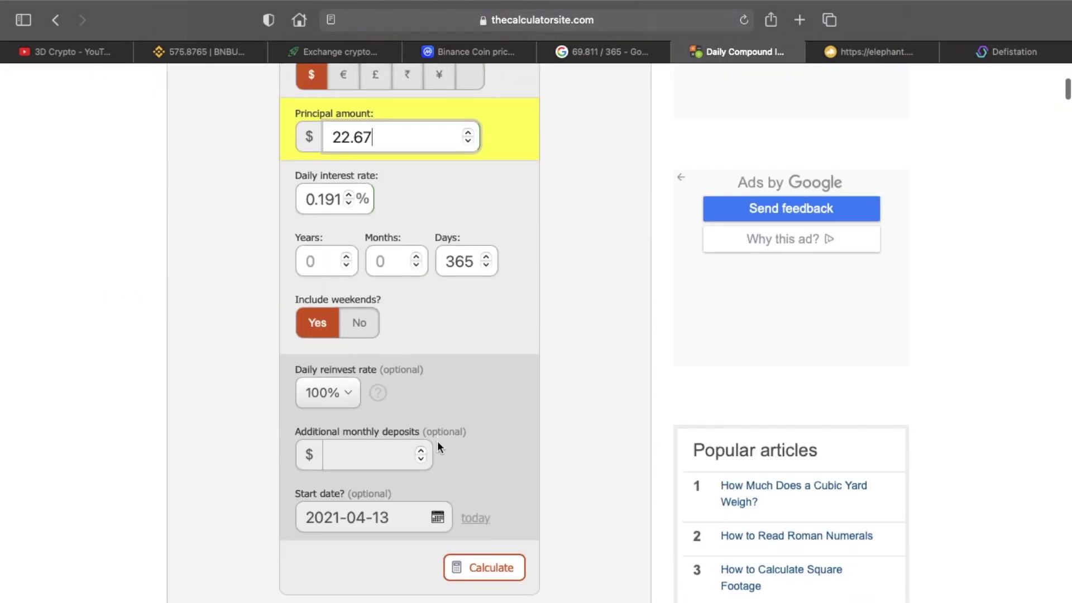
{"action": "left_click", "coordinate": [491, 566]}
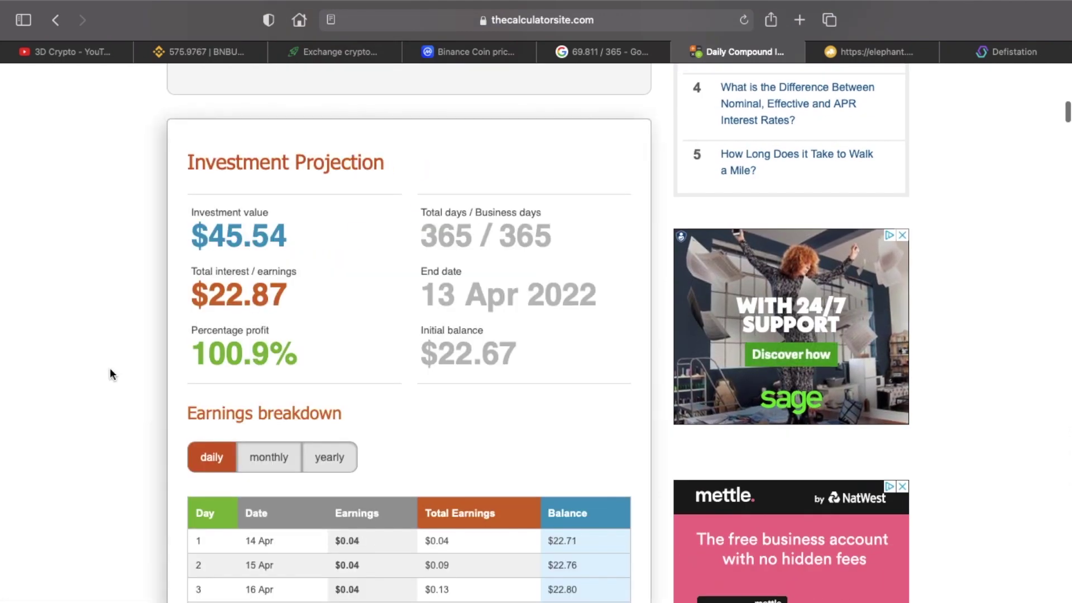
{"action": "scroll", "coordinate": [111, 373], "scroll_direction": "down", "scroll_amount": 2}
{"action": "scroll", "coordinate": [111, 374], "scroll_direction": "up", "scroll_amount": 1}
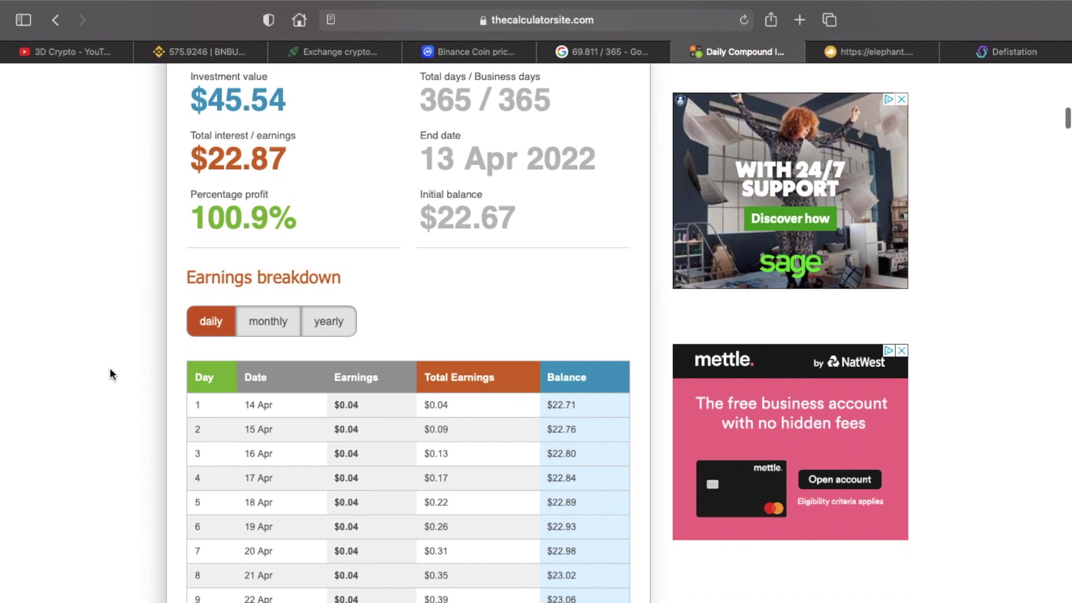
{"action": "scroll", "coordinate": [111, 374], "scroll_direction": "up", "scroll_amount": 2}
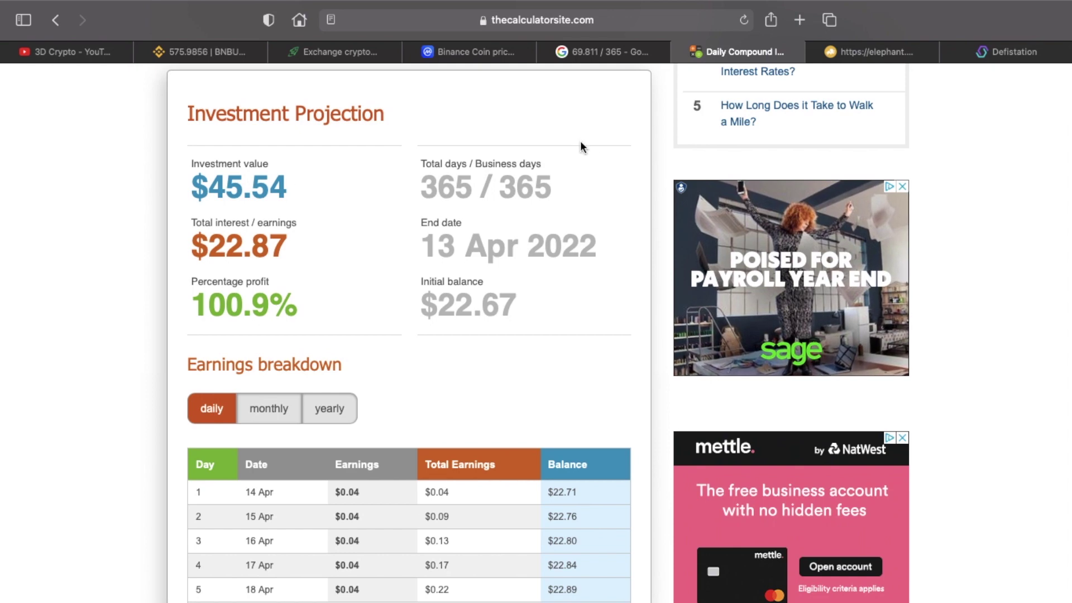
Clear the Google calculator and multiply 45 by 575 to value the projected WBNB balance in dollars
{"action": "left_click", "coordinate": [591, 50]}
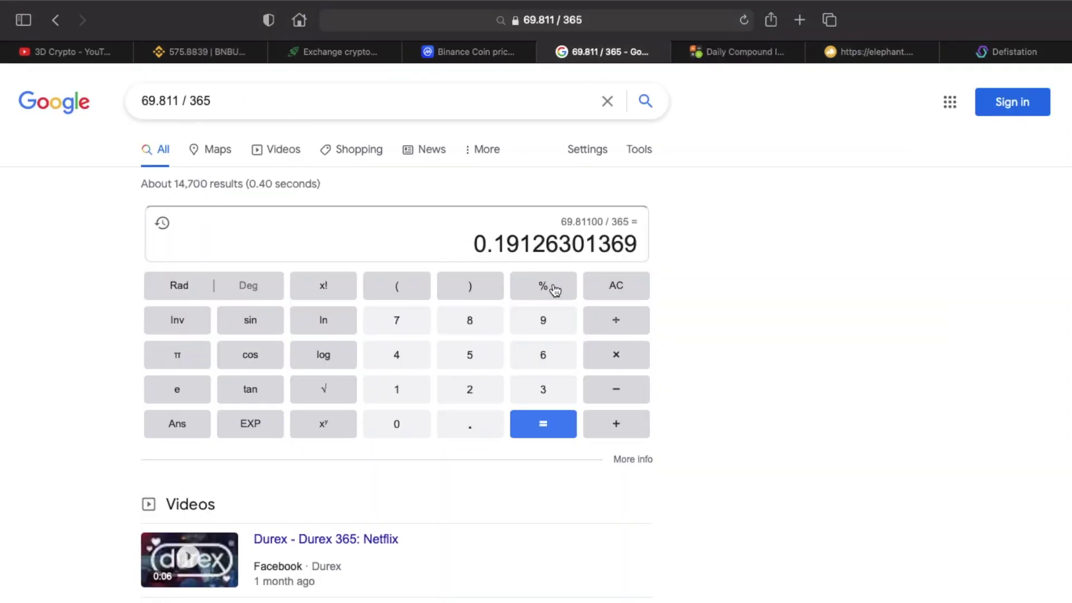
{"action": "left_click", "coordinate": [599, 294]}
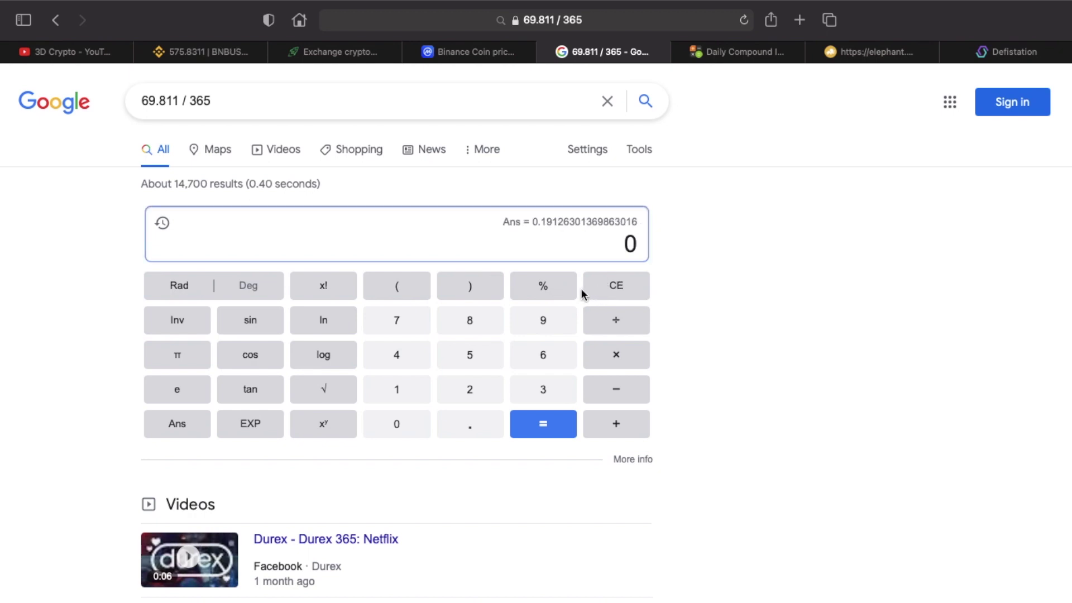
{"action": "left_click", "coordinate": [460, 365]}
{"action": "left_click", "coordinate": [606, 361]}
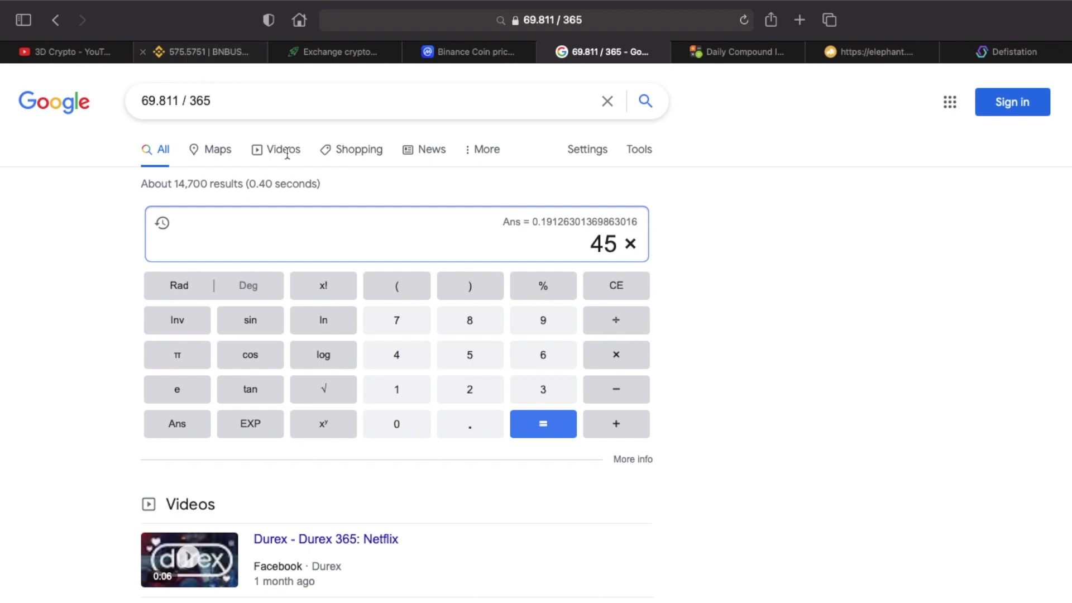
{"action": "left_click", "coordinate": [475, 359]}
{"action": "left_click", "coordinate": [410, 326]}
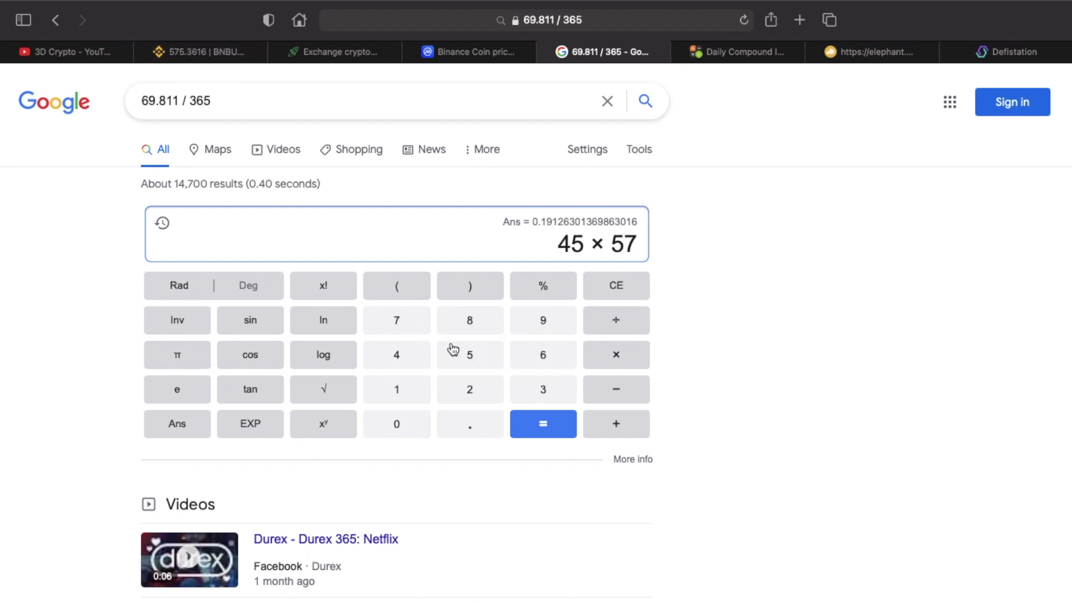
{"action": "left_click", "coordinate": [455, 352]}
{"action": "left_click", "coordinate": [548, 420]}
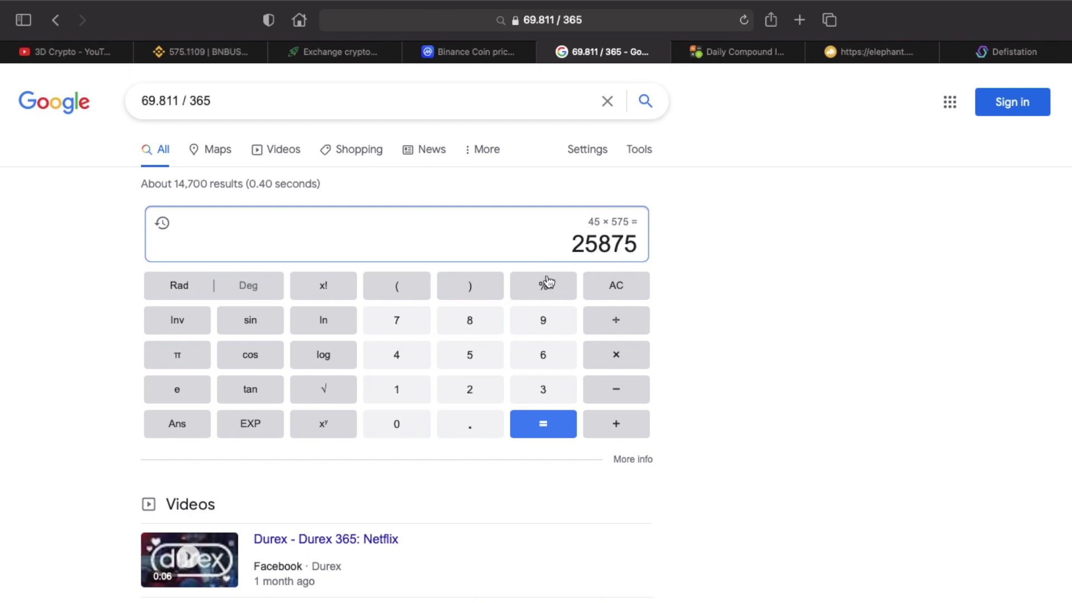
View the previously visited APY Calculator page and return to the Daily Compound Interest calculator
{"action": "left_click", "coordinate": [724, 52]}
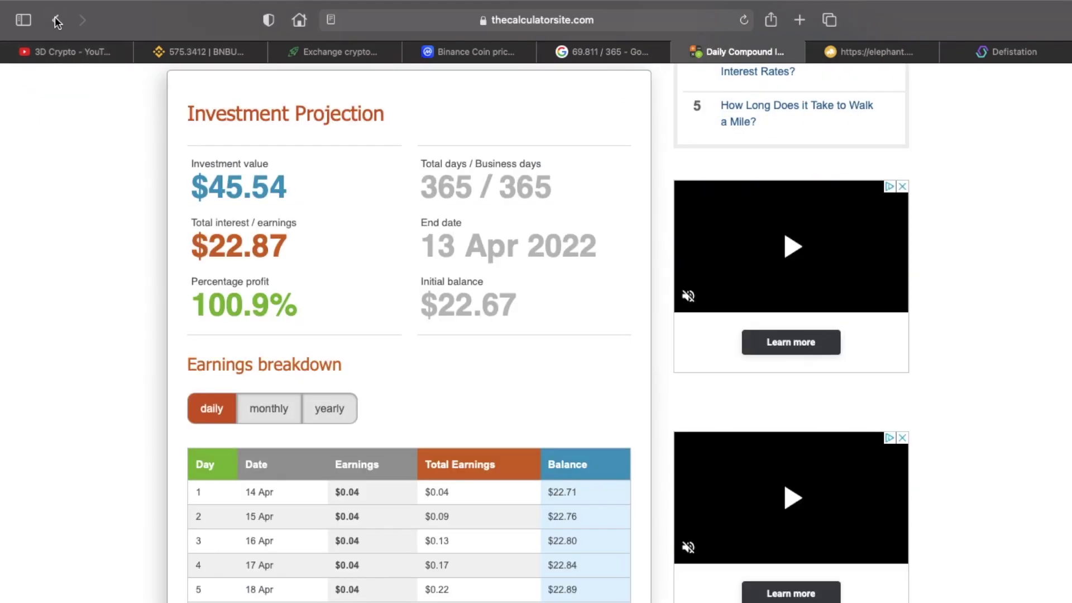
{"action": "left_click", "coordinate": [56, 21]}
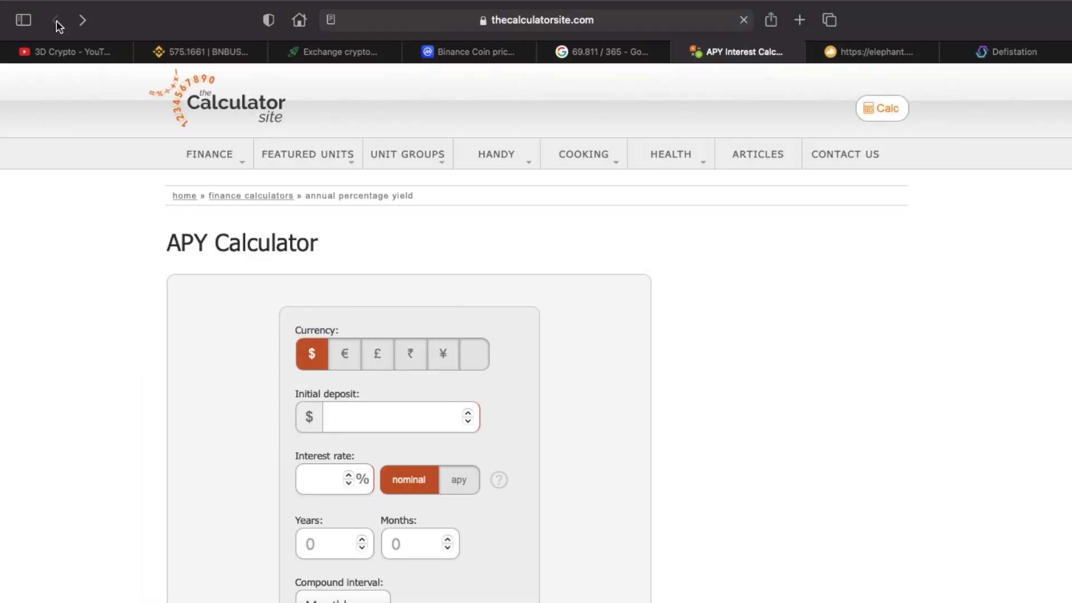
{"action": "scroll", "coordinate": [285, 318], "scroll_direction": "down", "scroll_amount": 2}
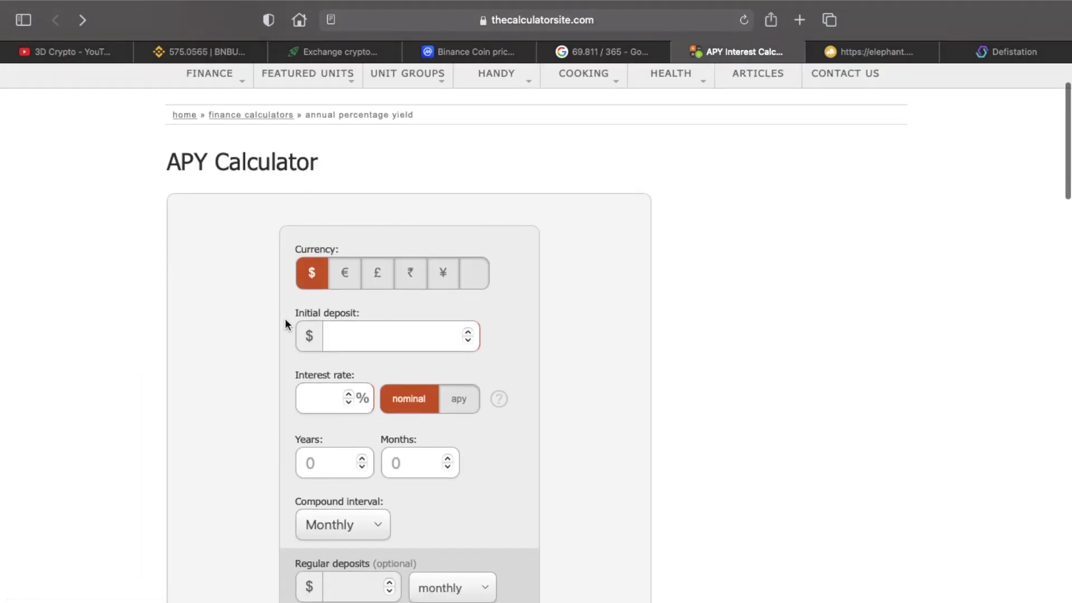
{"action": "left_click", "coordinate": [81, 22]}
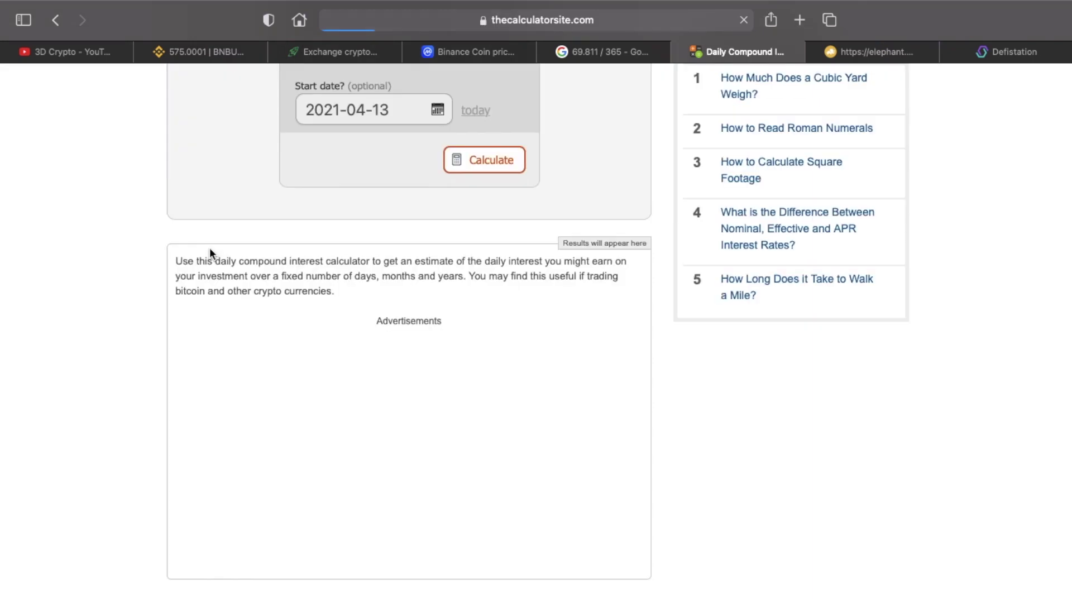
{"action": "scroll", "coordinate": [210, 250], "scroll_direction": "up", "scroll_amount": 7}
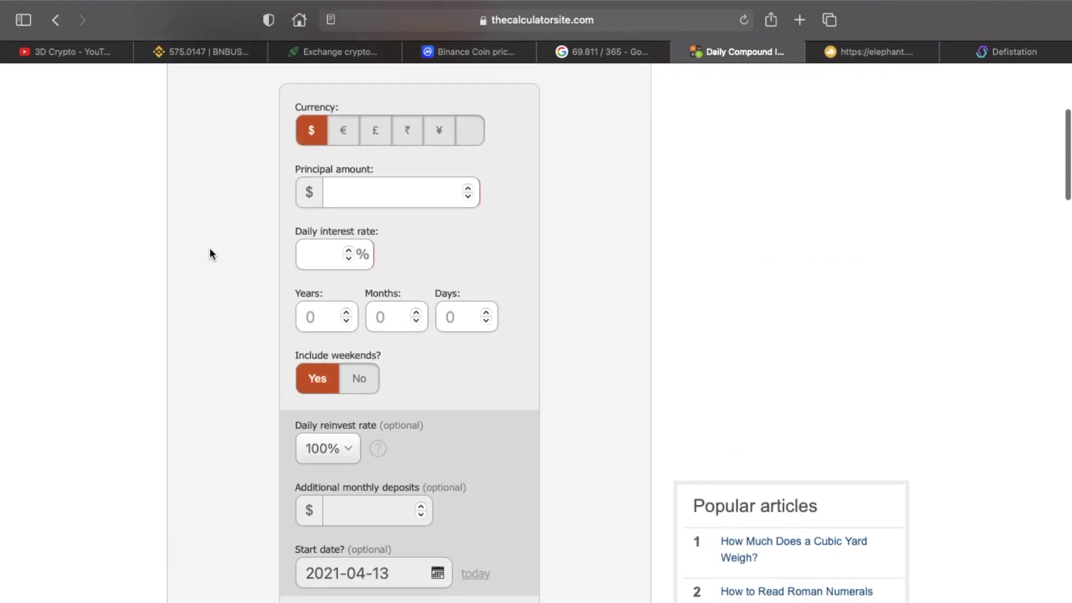
Check the APY on Elephant.Money's WBNB page and calculate 69.810 / 365 in Google
{"action": "scroll", "coordinate": [210, 246], "scroll_direction": "down", "scroll_amount": 1}
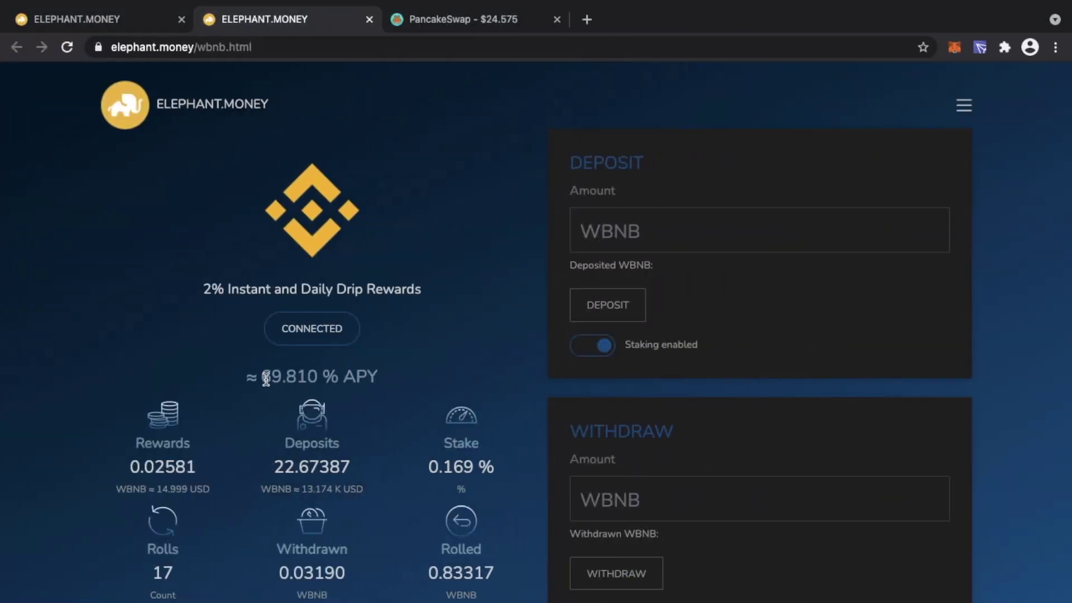
{"action": "left_click_drag", "start_coordinate": [265, 378], "coordinate": [314, 380]}
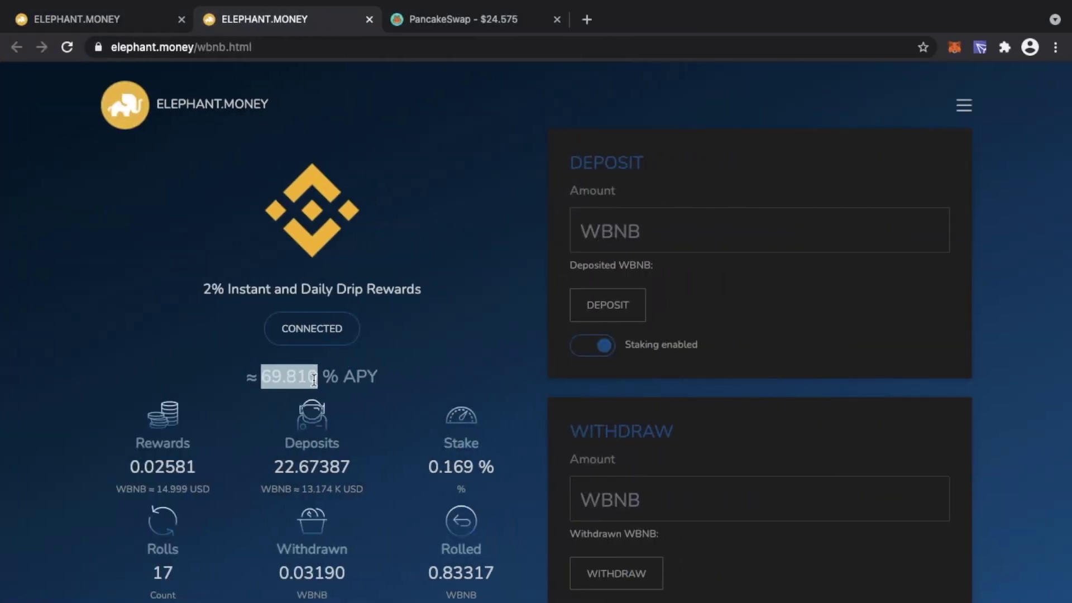
{"action": "left_click", "coordinate": [314, 380]}
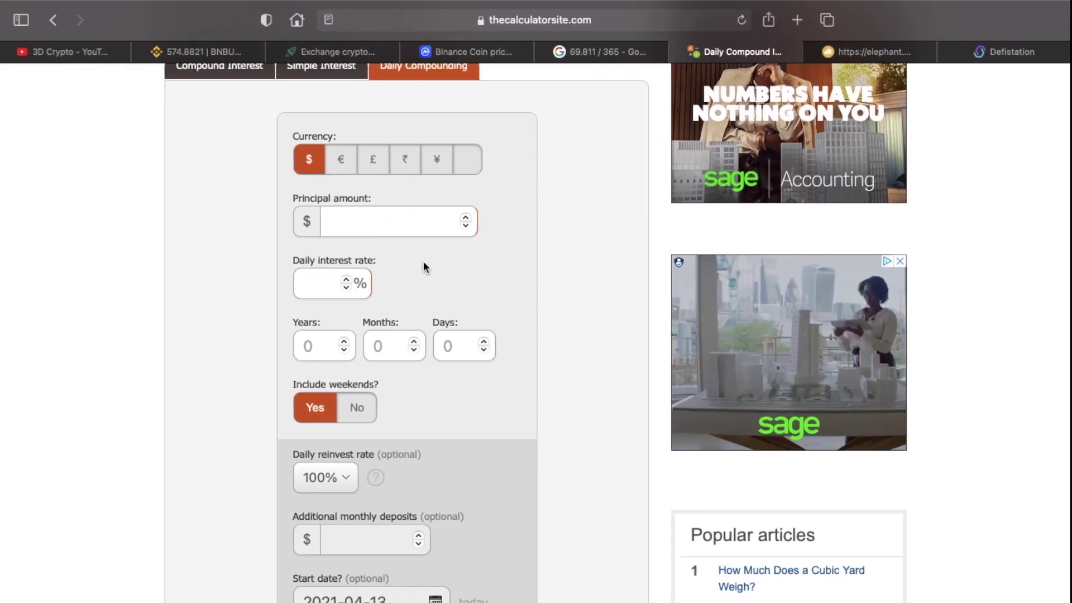
{"action": "left_click", "coordinate": [609, 53]}
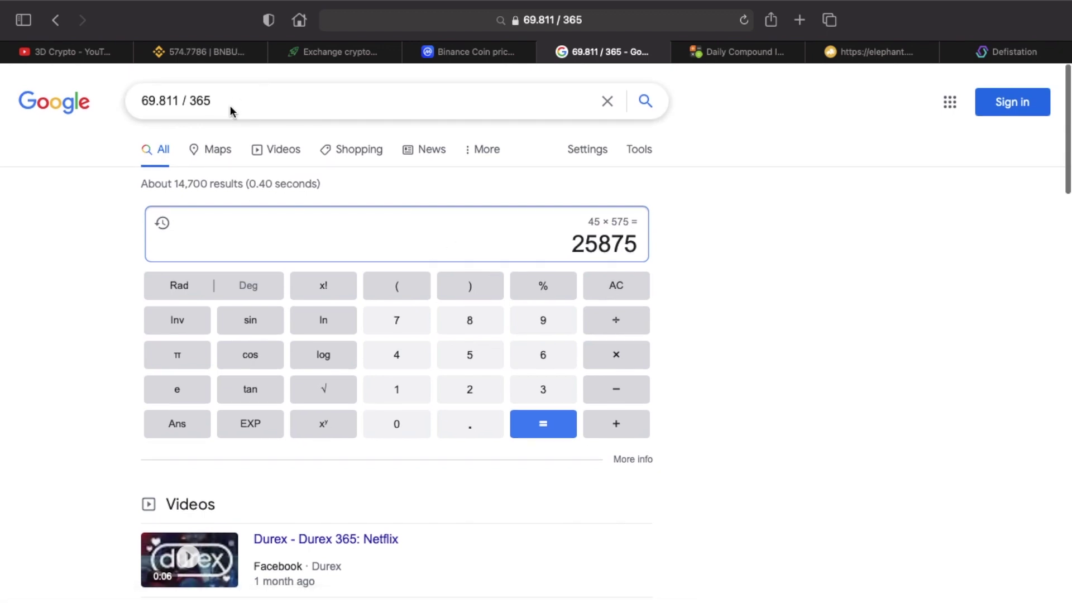
{"action": "left_click_drag", "start_coordinate": [232, 110], "coordinate": [124, 89]}
{"action": "type", "text": "69.810"}
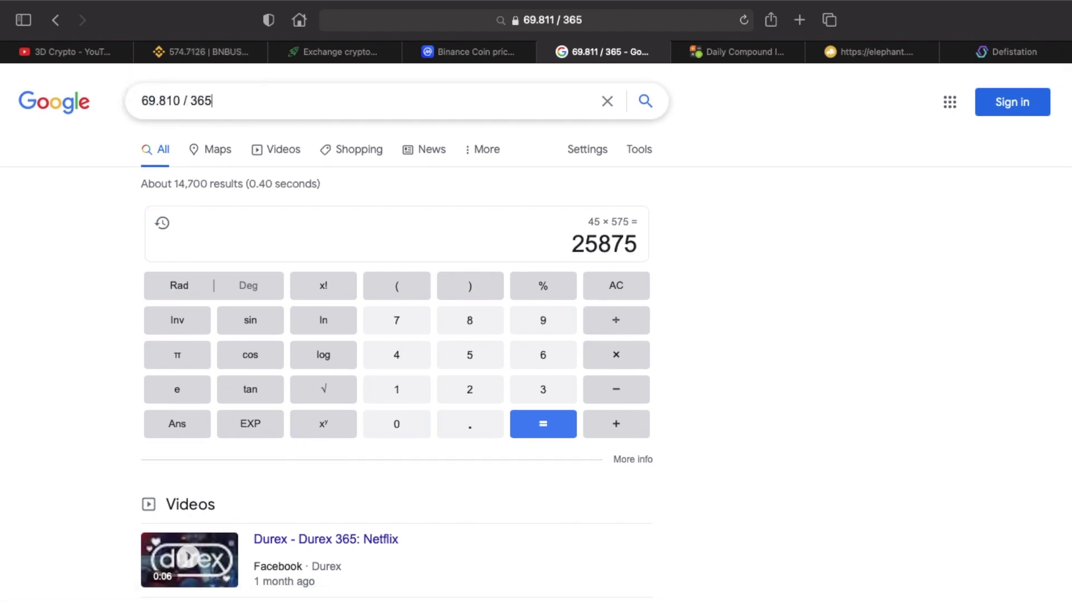
{"action": "key", "text": "Return"}
Copy the Google calculator's division result and return to the Daily Compound Interest calculator
{"action": "left_click", "coordinate": [469, 250]}
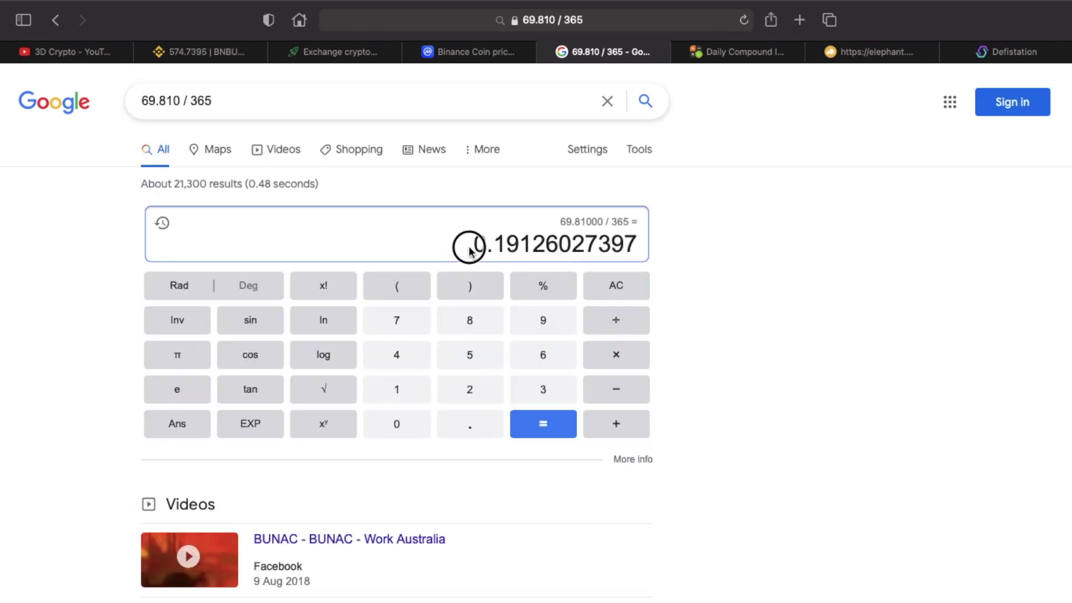
{"action": "left_click_drag", "start_coordinate": [469, 249], "coordinate": [642, 251]}
{"action": "key", "text": "super+c"}
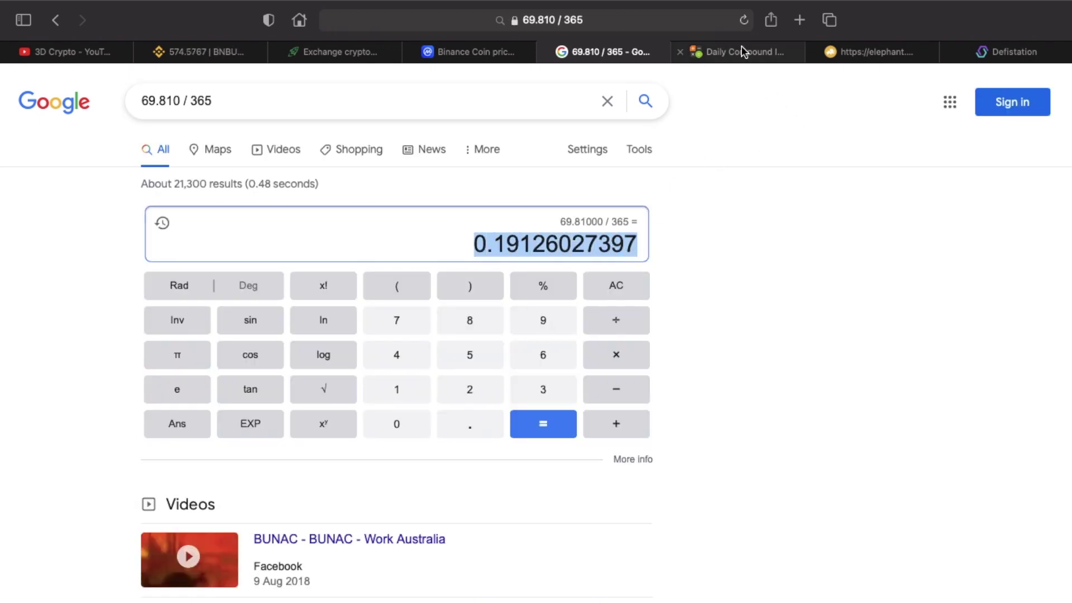
{"action": "left_click", "coordinate": [741, 52]}
{"action": "left_click", "coordinate": [367, 224]}
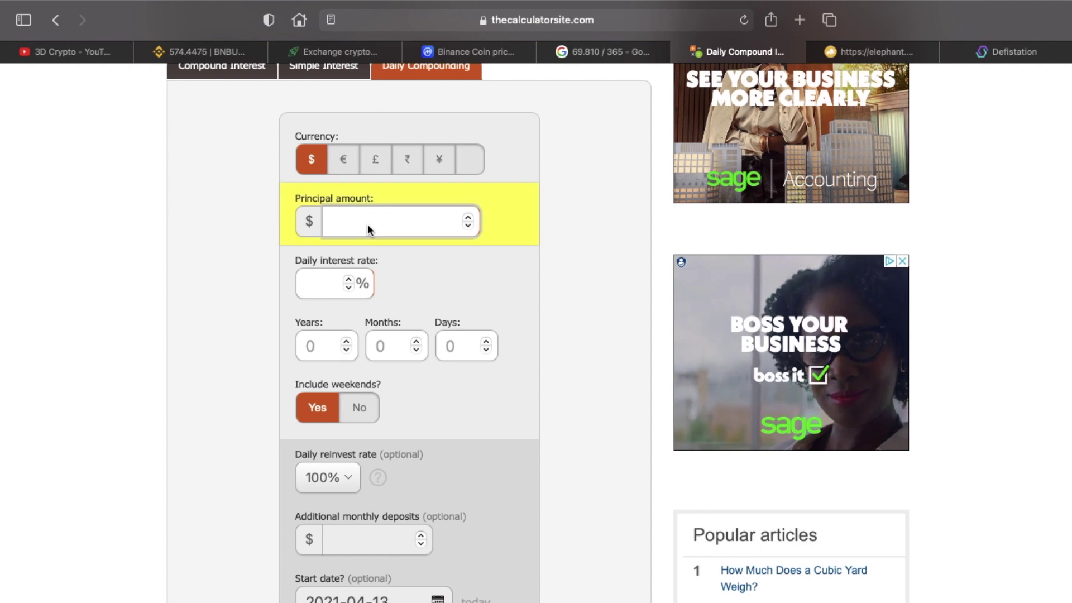
{"action": "key", "text": "super+v"}
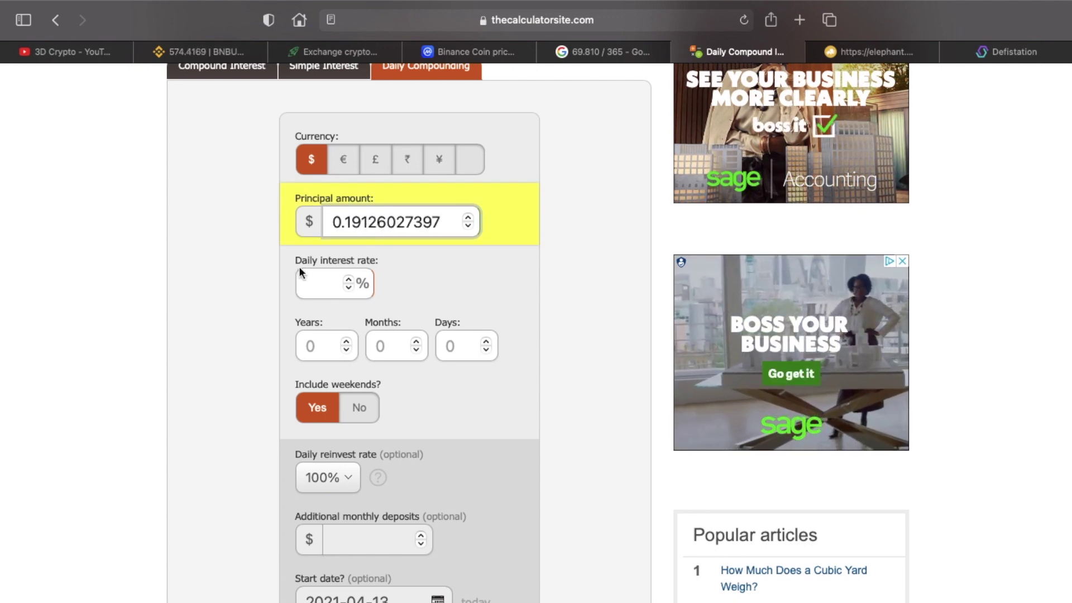
{"action": "double_click", "coordinate": [353, 220]}
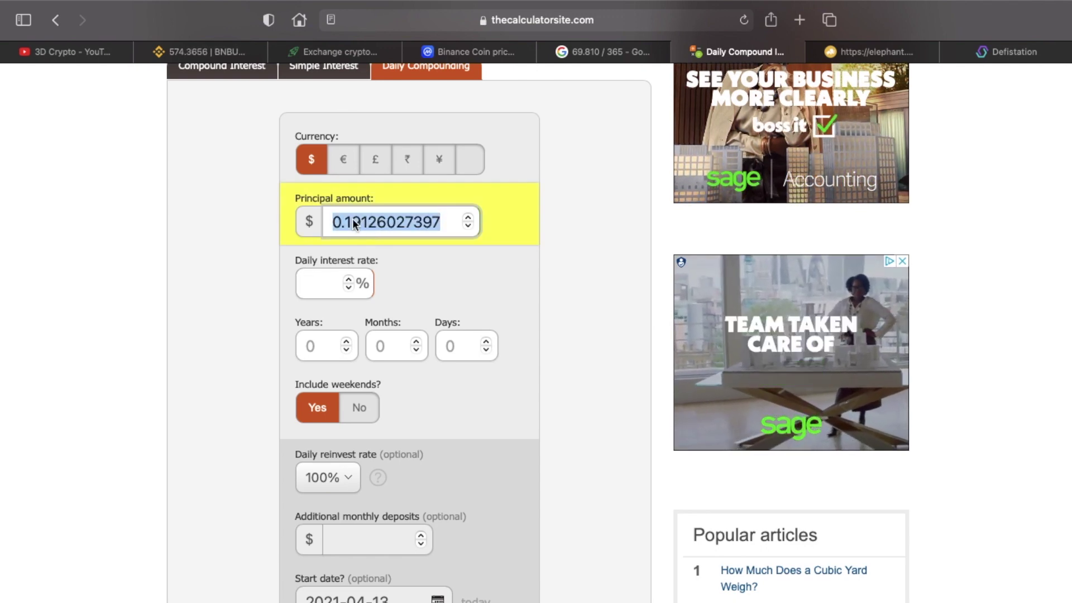
{"action": "key", "text": "BackSpace"}
Clear the misplaced rate from the principal, enter 0.19126027397 as the daily interest rate, and set the duration to 365 days
{"action": "left_click", "coordinate": [308, 286]}
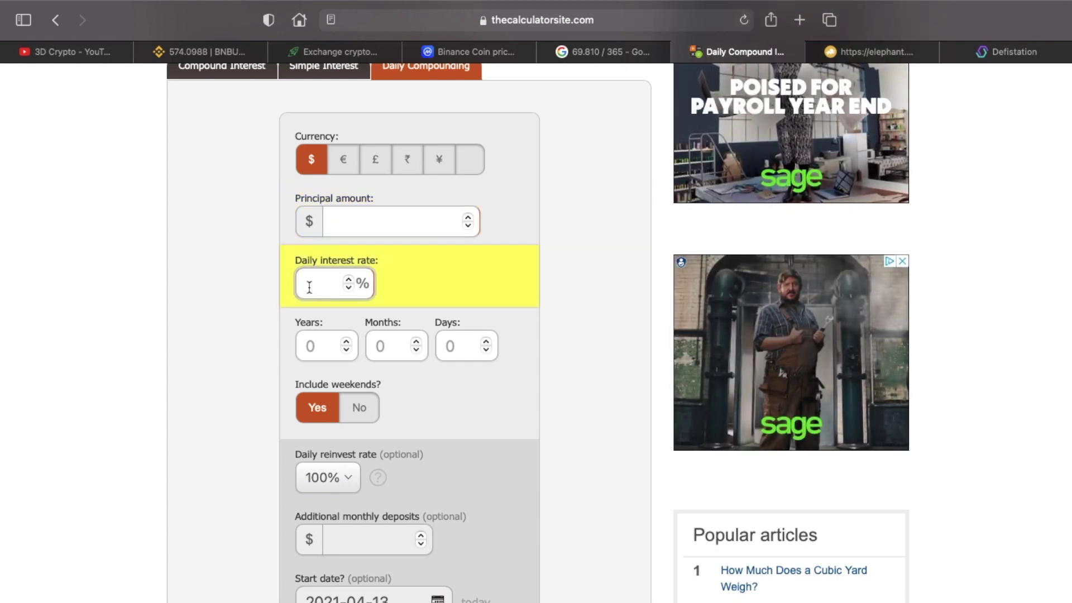
{"action": "type", "text": "7397"}
{"action": "left_click", "coordinate": [446, 345]}
{"action": "type", "text": "265"}
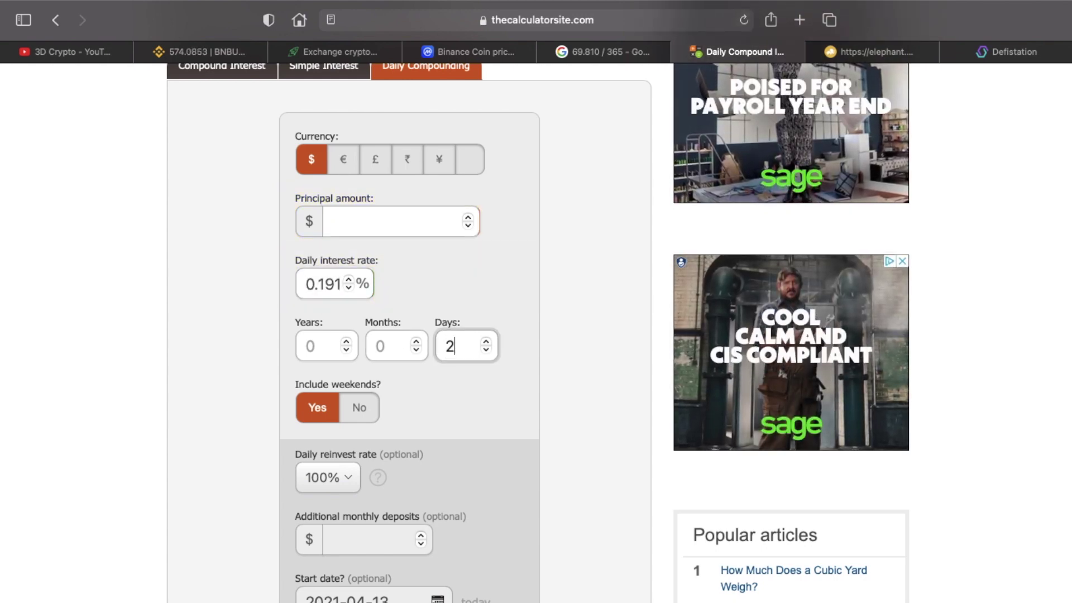
{"action": "key", "text": "BackSpace"}
{"action": "key", "text": "BackSpace"}
{"action": "key", "text": "BackSpace"}
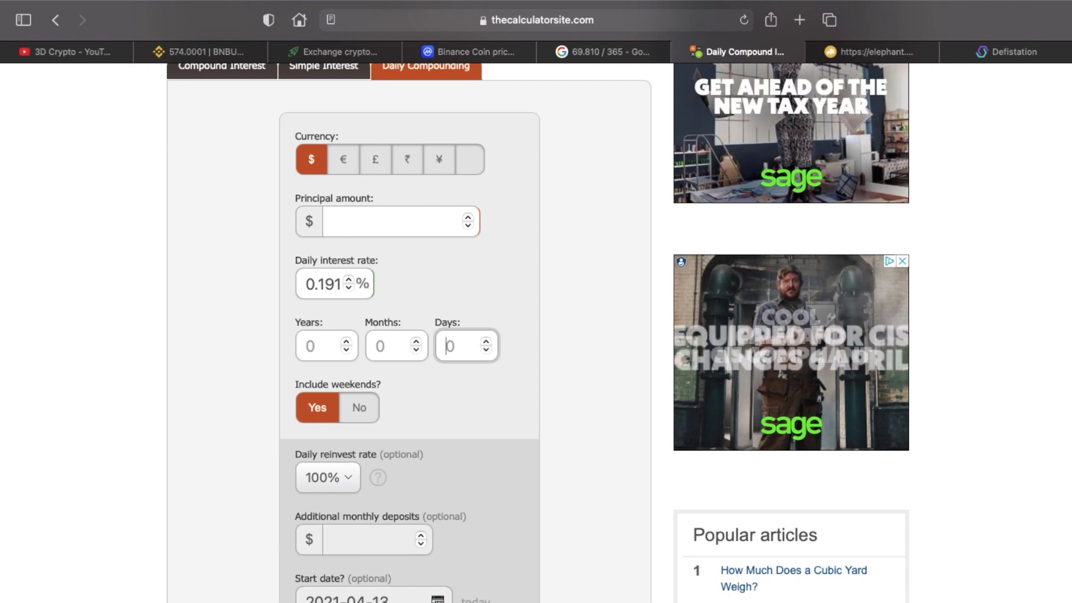
{"action": "type", "text": "365"}
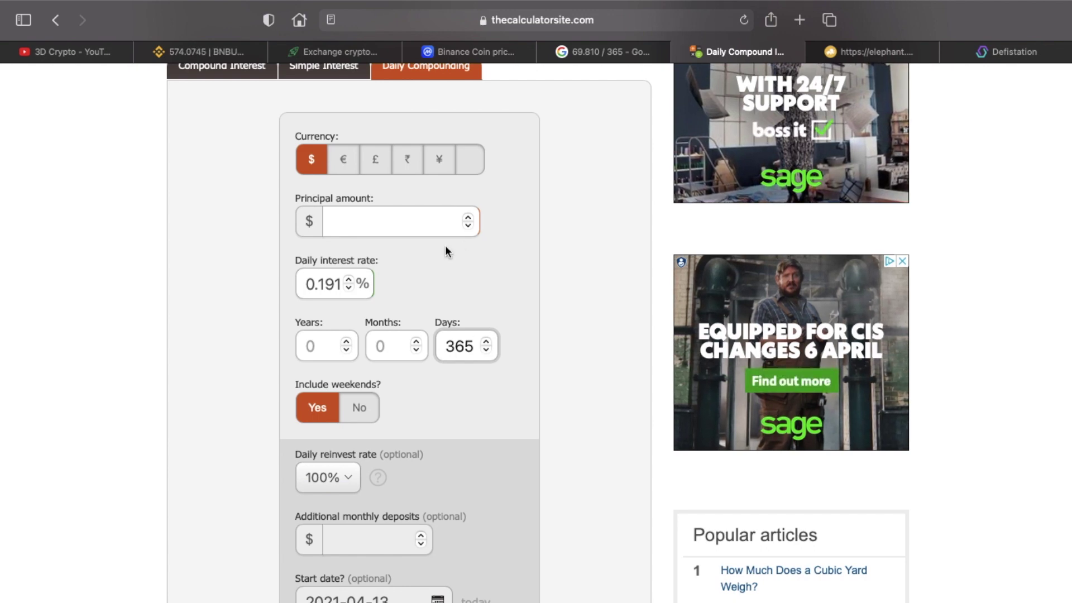
Check the deposit's dollar value on Elephant.Money's WBNB page, enter 13174 as the principal amount, and calculate the projection
{"action": "left_click", "coordinate": [406, 223]}
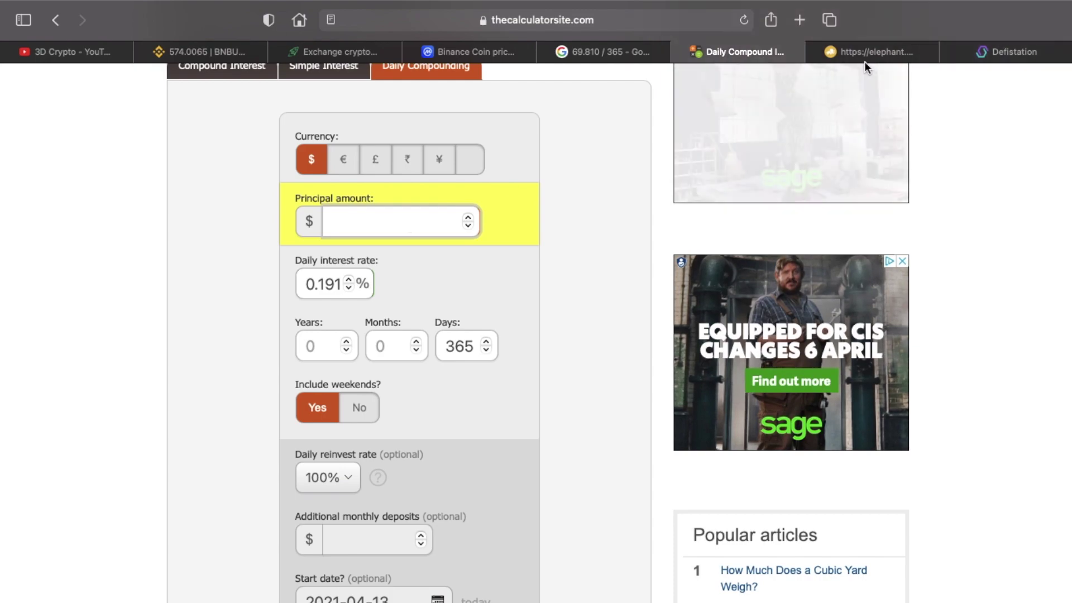
{"action": "key", "text": "ctrl+Left"}
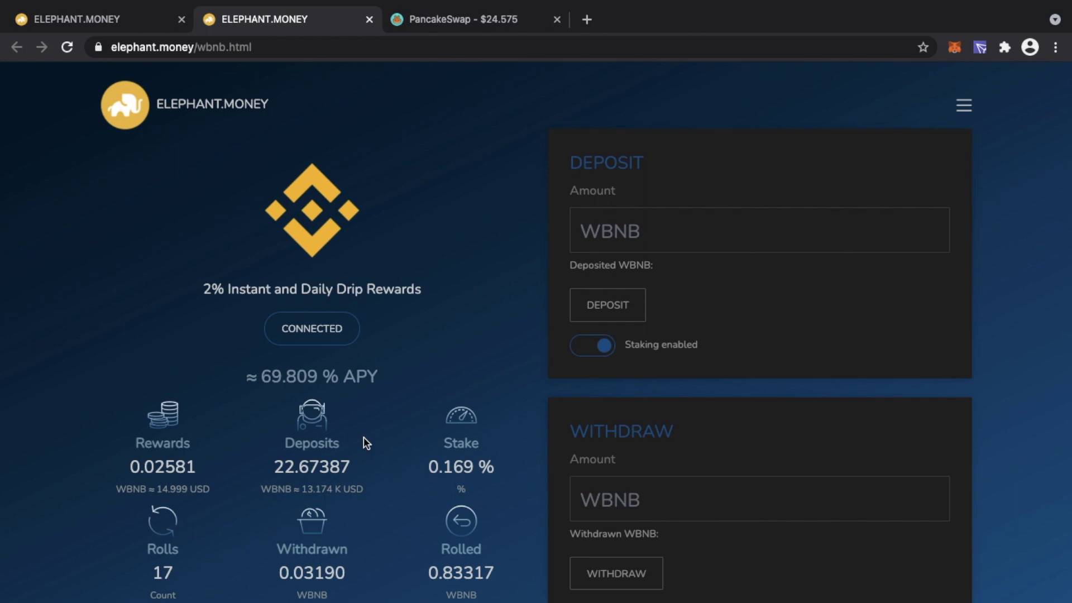
{"action": "key", "text": "ctrl+Right"}
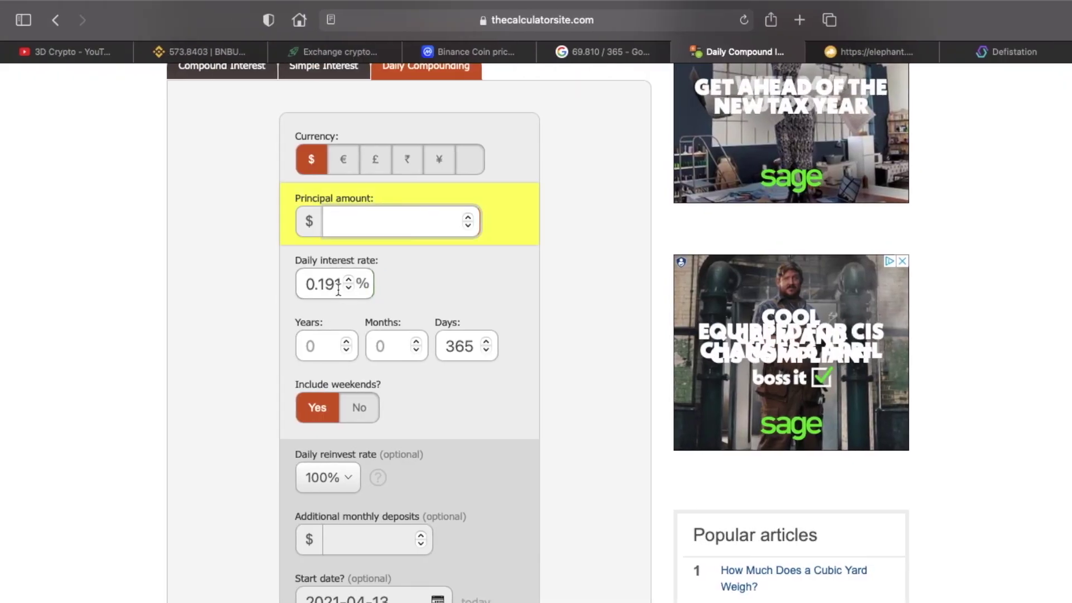
{"action": "type", "text": "1317"}
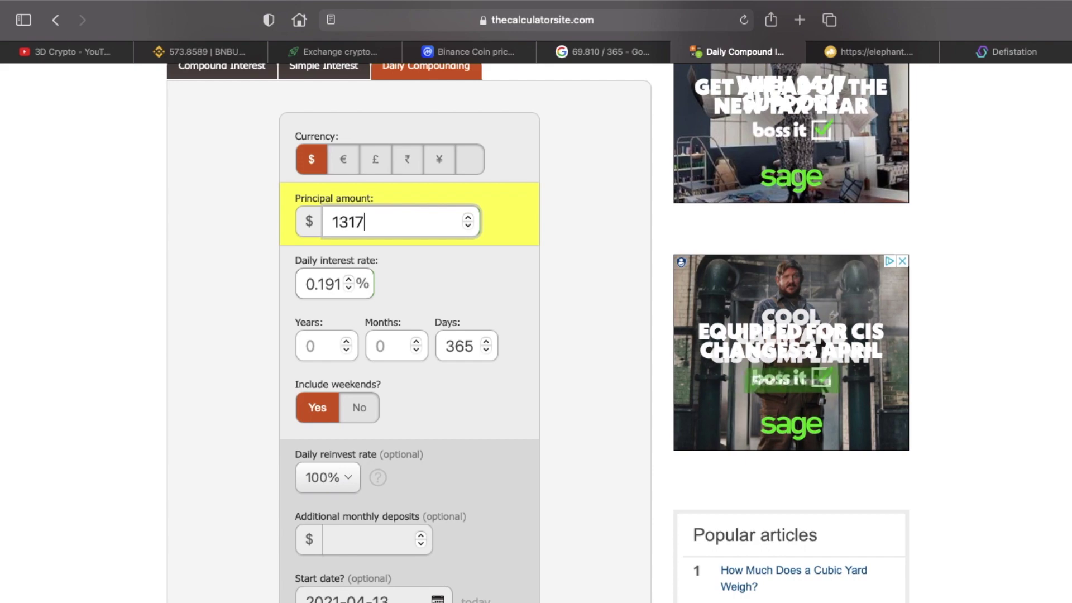
{"action": "type", "text": "4"}
{"action": "scroll", "coordinate": [363, 479], "scroll_direction": "down", "scroll_amount": 3}
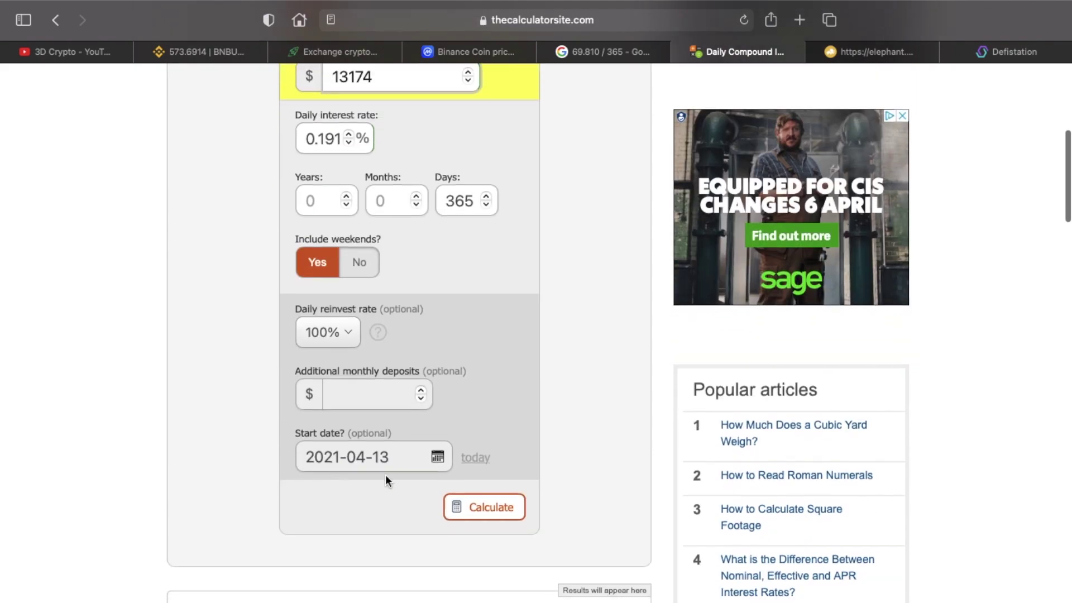
{"action": "left_click", "coordinate": [510, 507]}
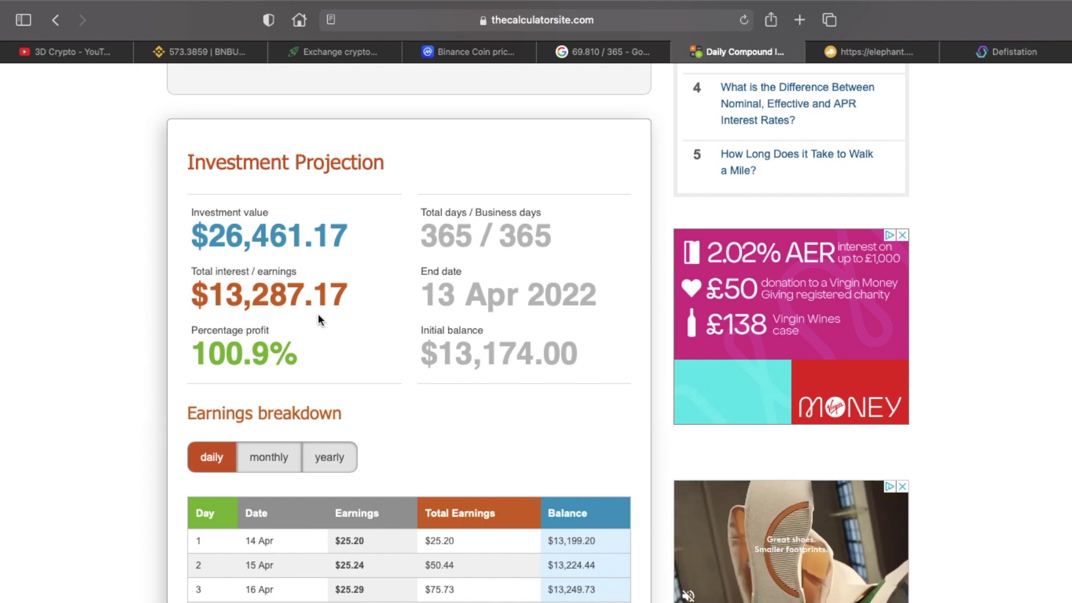
Replace the principal amount with the WBNB deposit of 22.67 and recalculate the investment projection
{"action": "scroll", "coordinate": [317, 313], "scroll_direction": "up", "scroll_amount": 15}
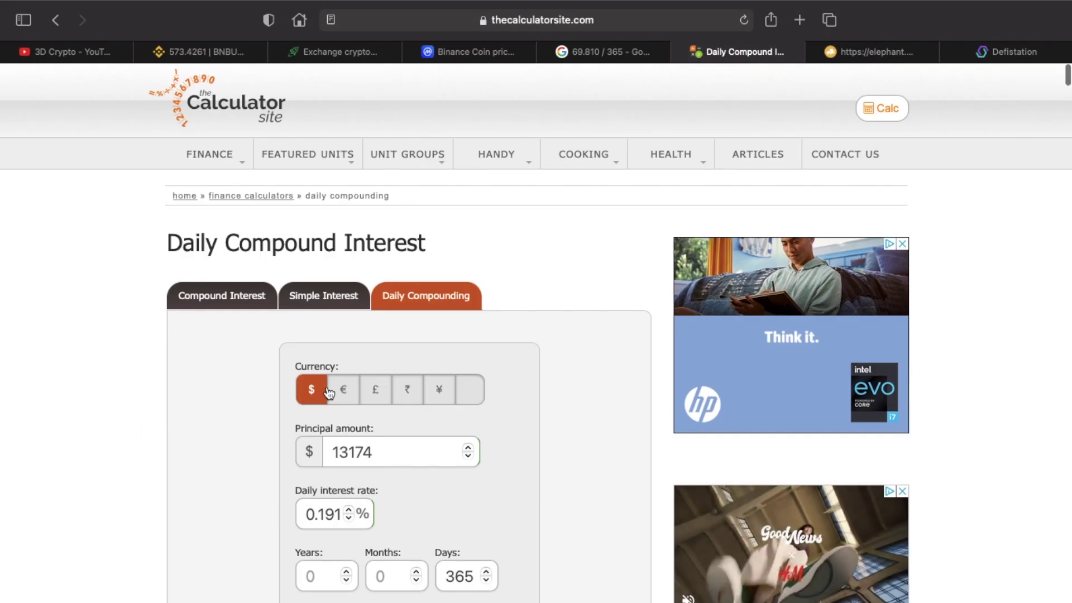
{"action": "double_click", "coordinate": [375, 451]}
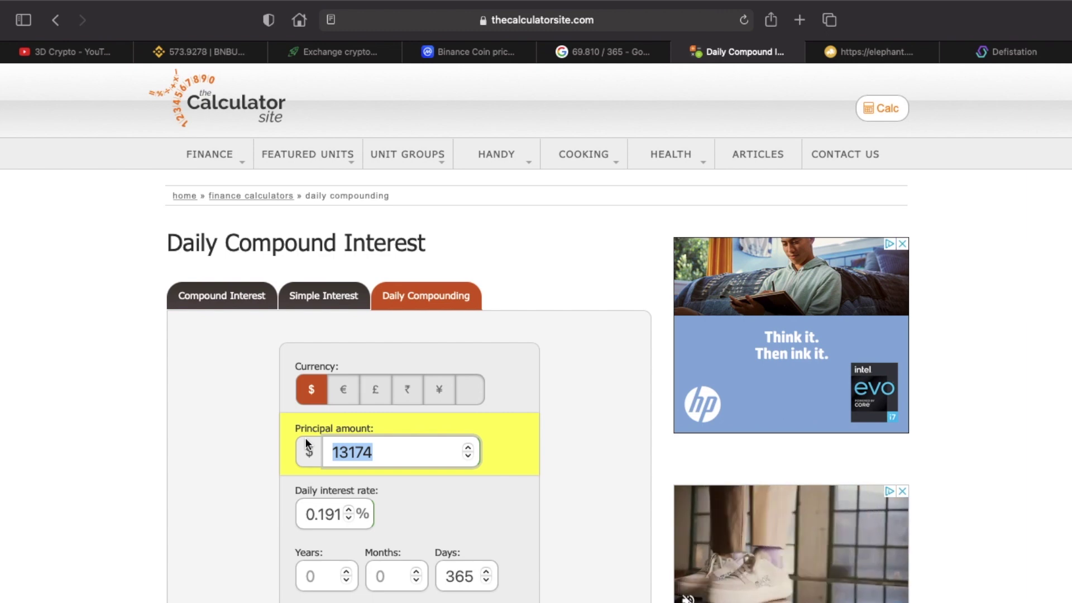
{"action": "type", "text": "22.6"}
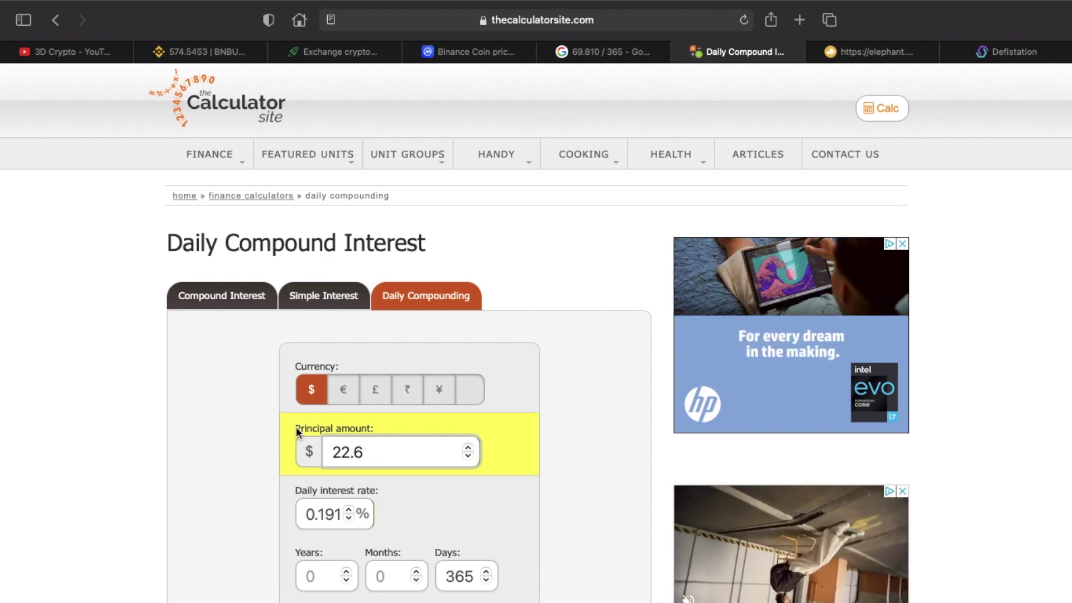
{"action": "scroll", "coordinate": [286, 464], "scroll_direction": "down", "scroll_amount": 3}
{"action": "type", "text": ".6"}
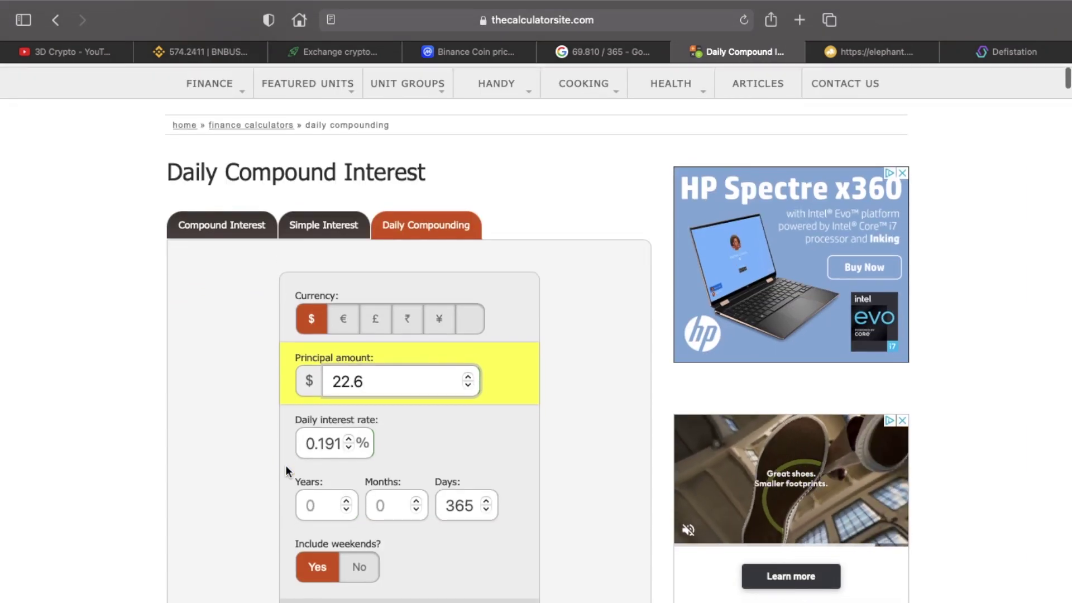
{"action": "type", "text": "7"}
{"action": "scroll", "coordinate": [353, 387], "scroll_direction": "down", "scroll_amount": 5}
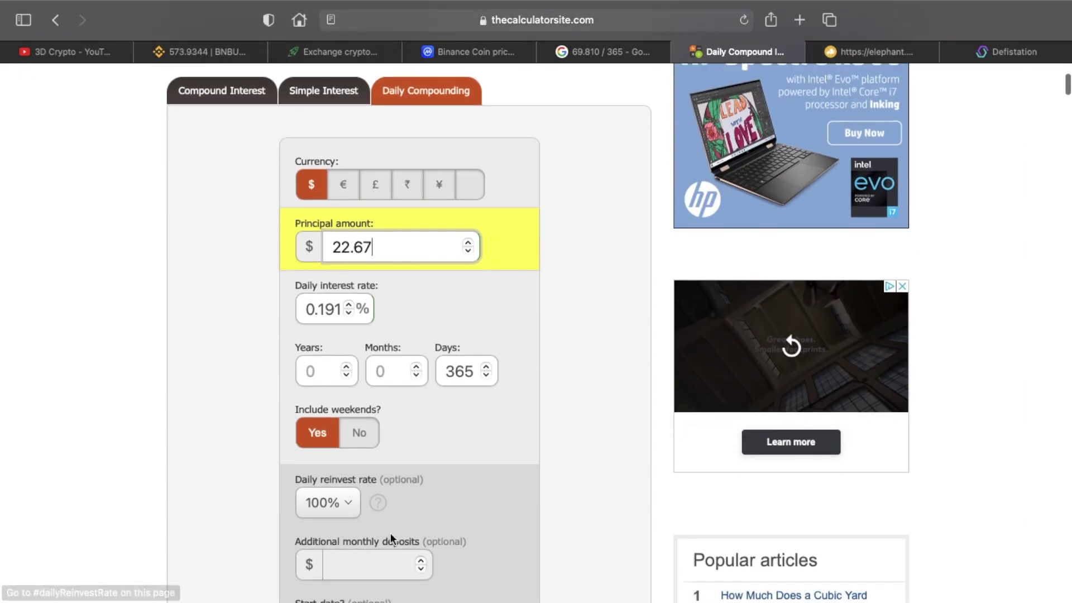
{"action": "scroll", "coordinate": [390, 536], "scroll_direction": "down", "scroll_amount": 5}
{"action": "left_click", "coordinate": [476, 516]}
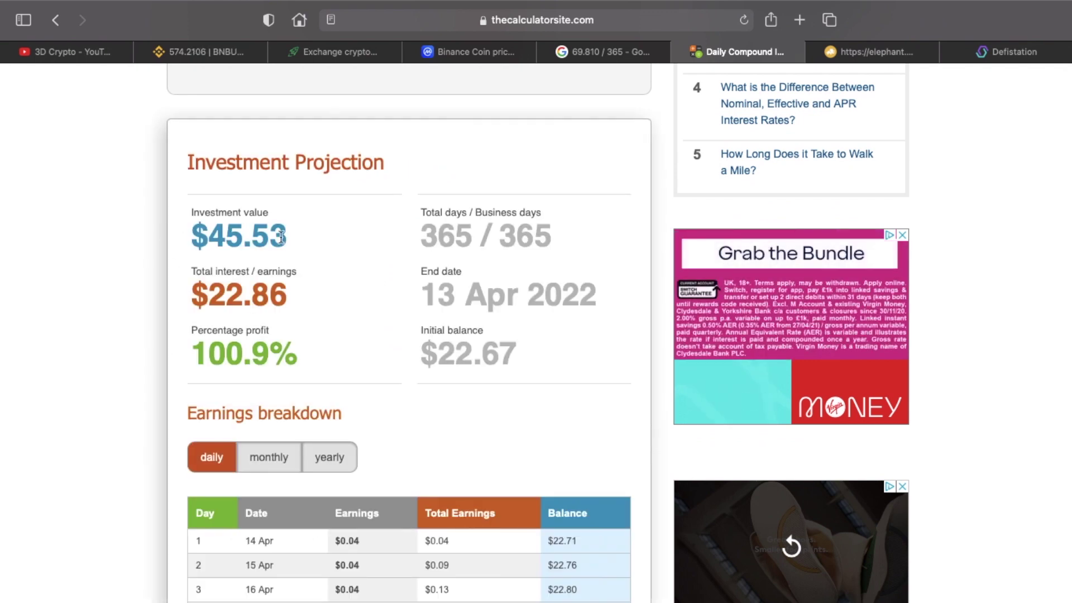
Clear the Google calculator and multiply 45 by 574 to value the projected WBNB balance at the current BNB price
{"action": "left_click", "coordinate": [618, 51]}
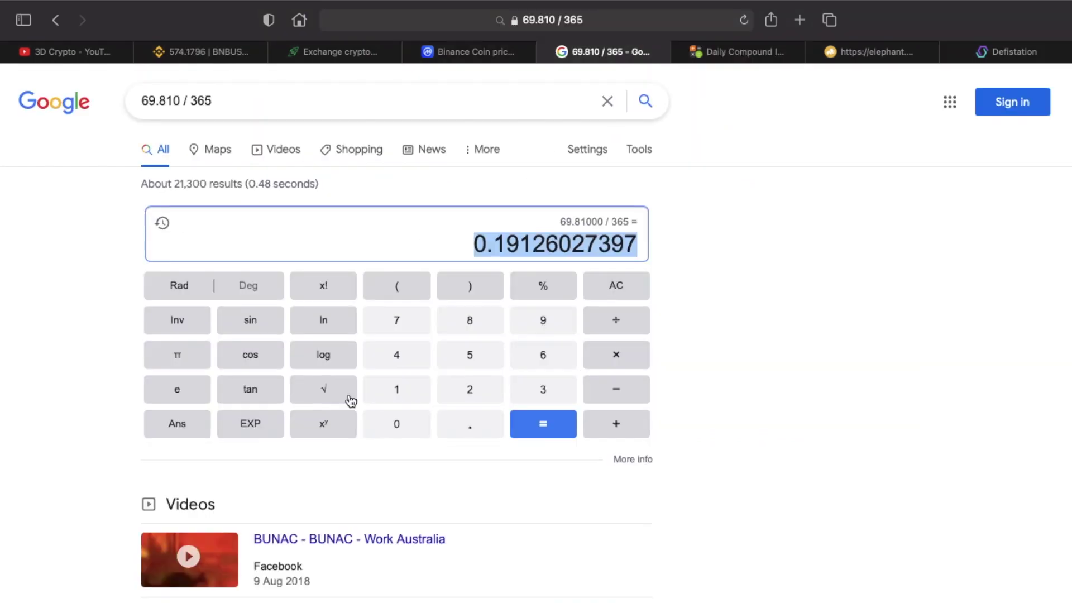
{"action": "left_click", "coordinate": [616, 287]}
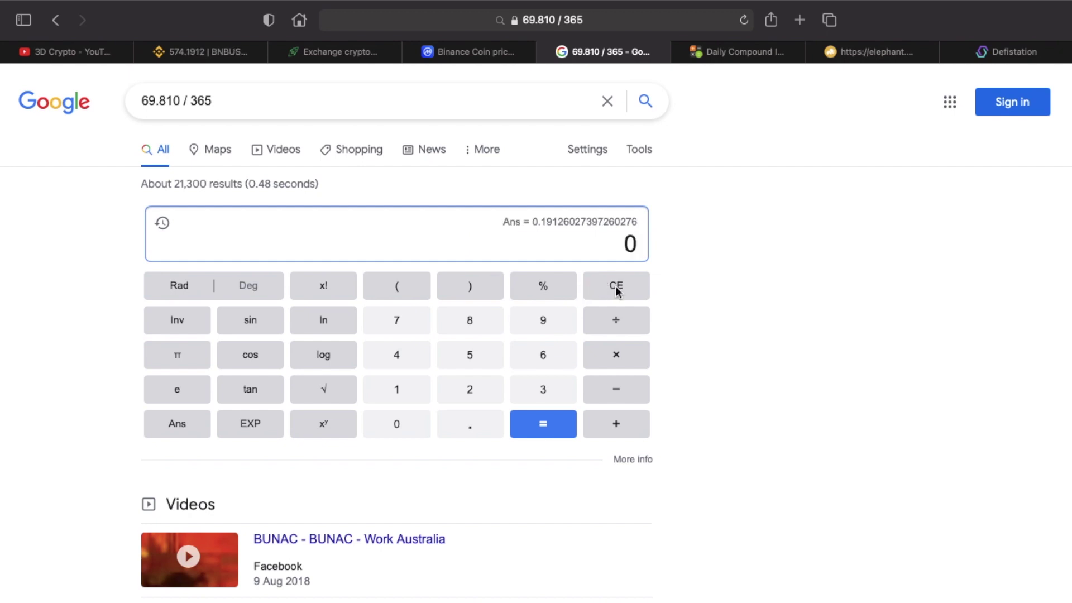
{"action": "left_click", "coordinate": [468, 368]}
{"action": "left_click", "coordinate": [612, 360]}
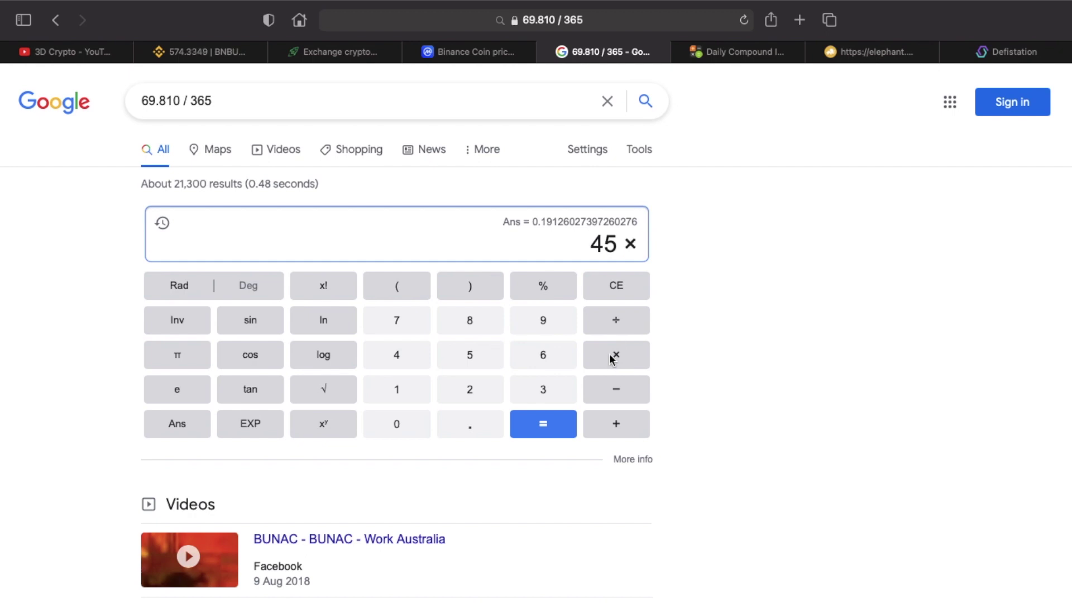
{"action": "left_click", "coordinate": [475, 350]}
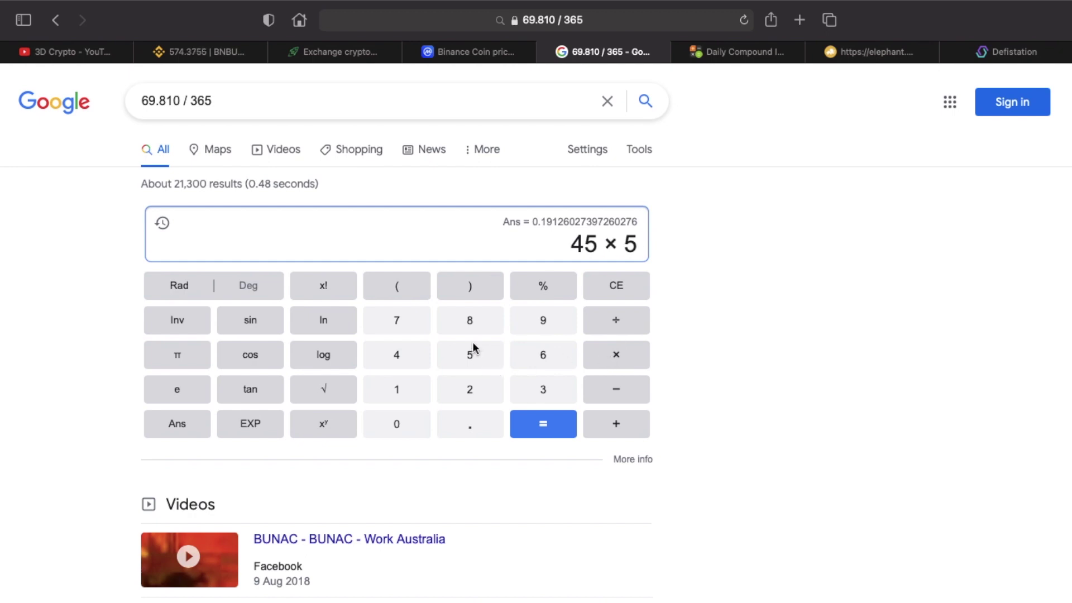
{"action": "left_click", "coordinate": [414, 326]}
{"action": "left_click", "coordinate": [409, 356]}
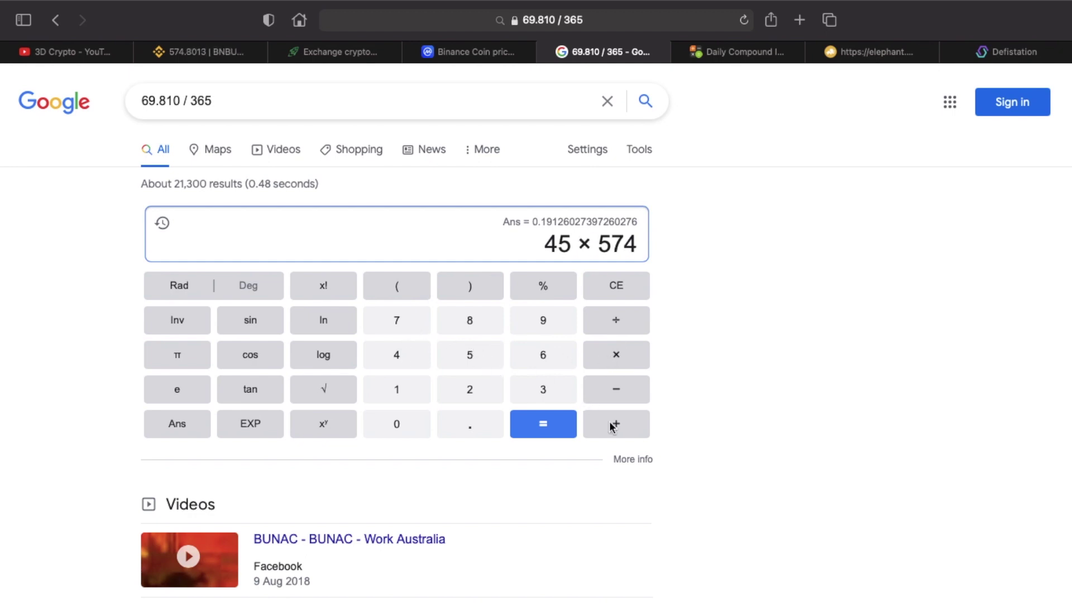
{"action": "left_click", "coordinate": [559, 428]}
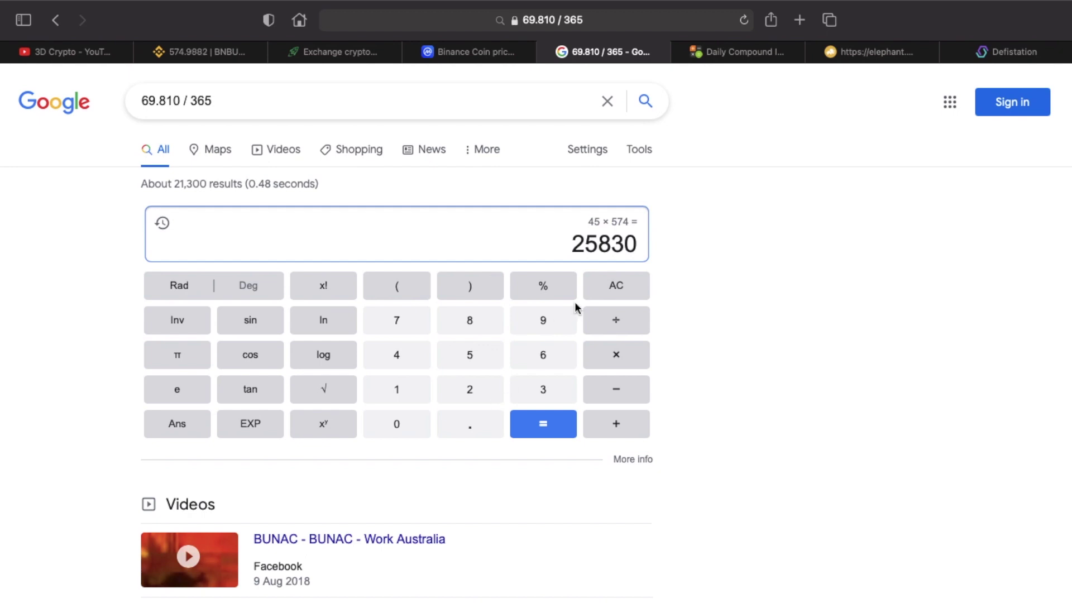
Clear the Google calculator and start a multiplication with 45.53, rechecking the projected investment value in the Daily Compound Interest calculator
{"action": "left_click", "coordinate": [612, 288]}
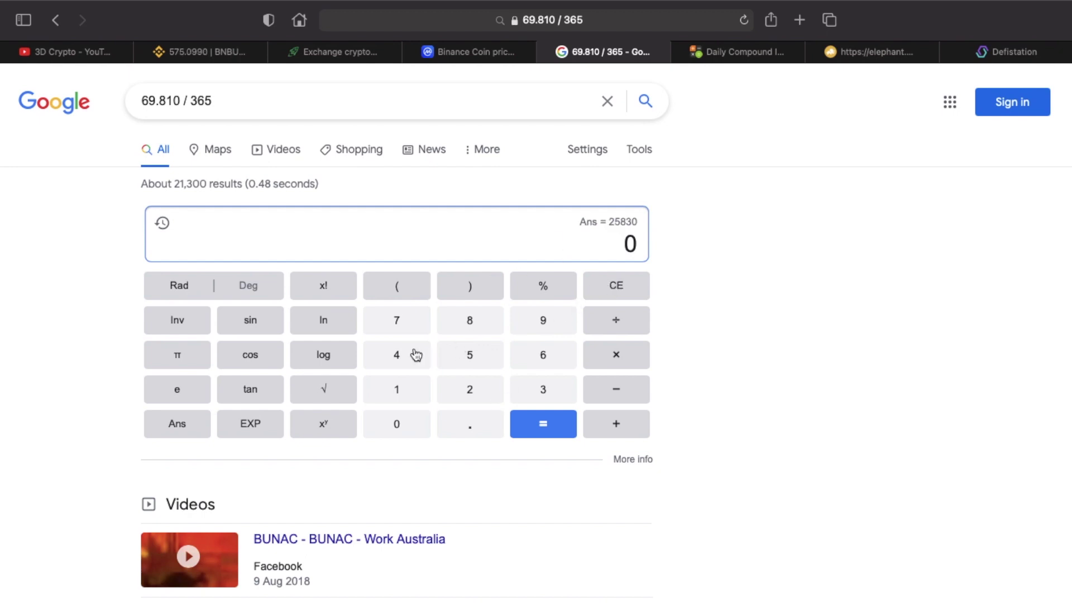
{"action": "left_click", "coordinate": [416, 355]}
{"action": "left_click", "coordinate": [473, 355]}
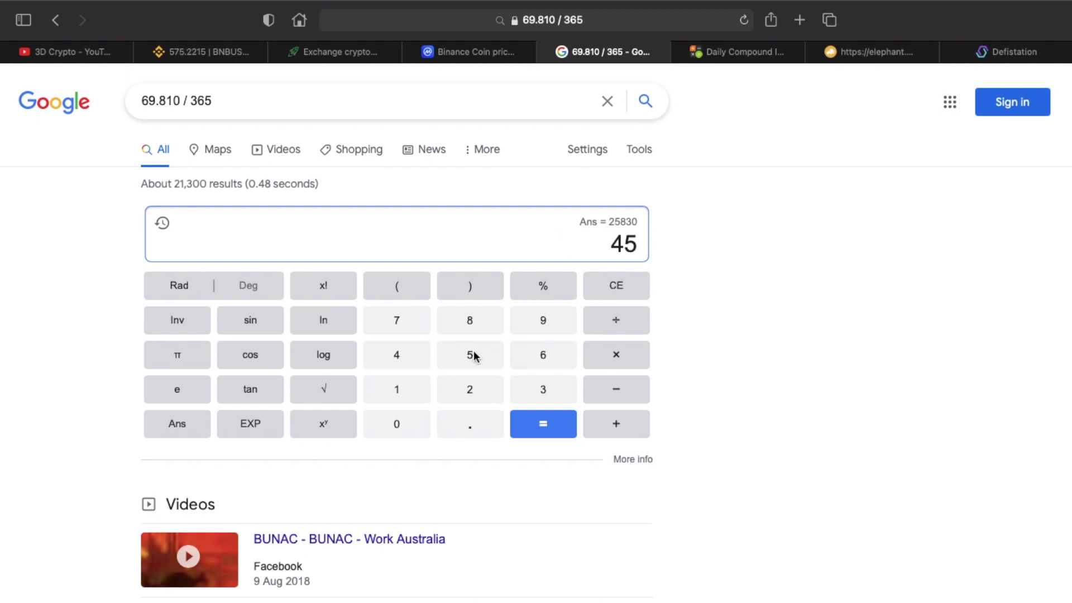
{"action": "left_click", "coordinate": [732, 53]}
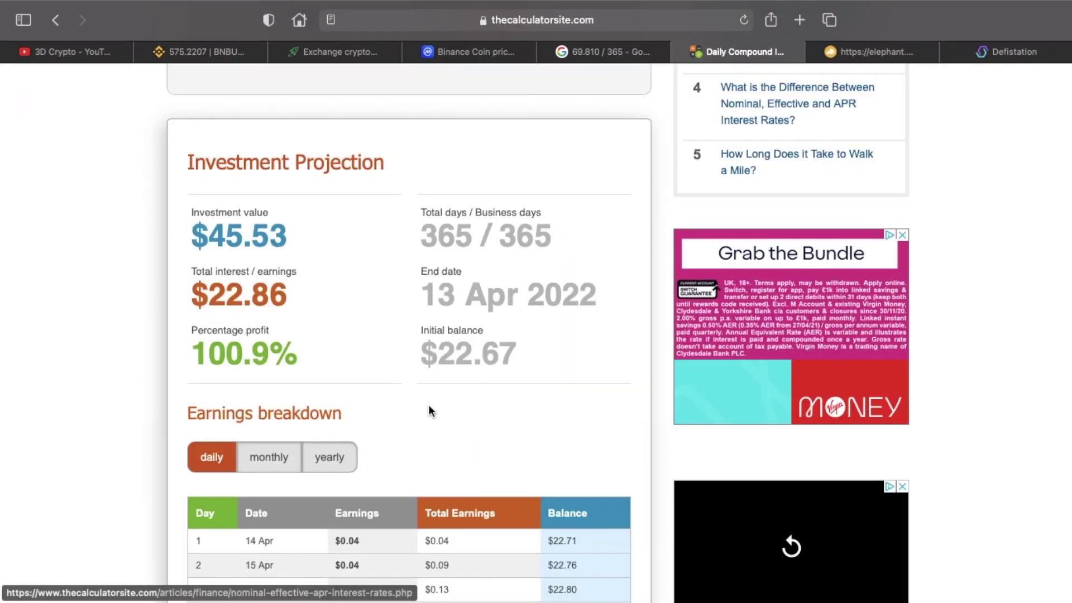
{"action": "left_click", "coordinate": [615, 56]}
{"action": "left_click", "coordinate": [469, 424]}
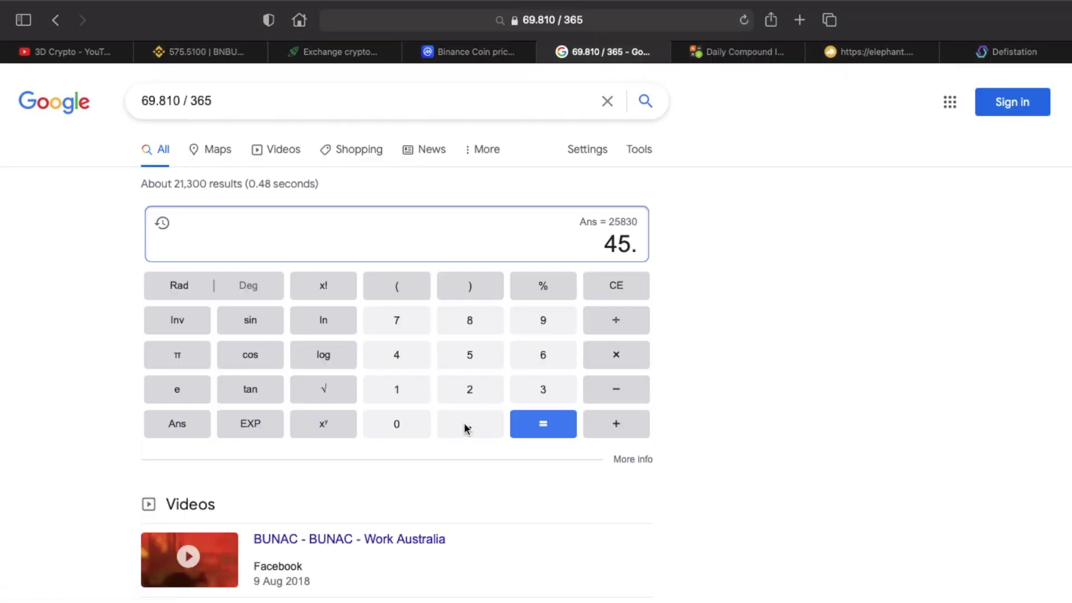
{"action": "left_click", "coordinate": [476, 362]}
{"action": "left_click", "coordinate": [552, 387]}
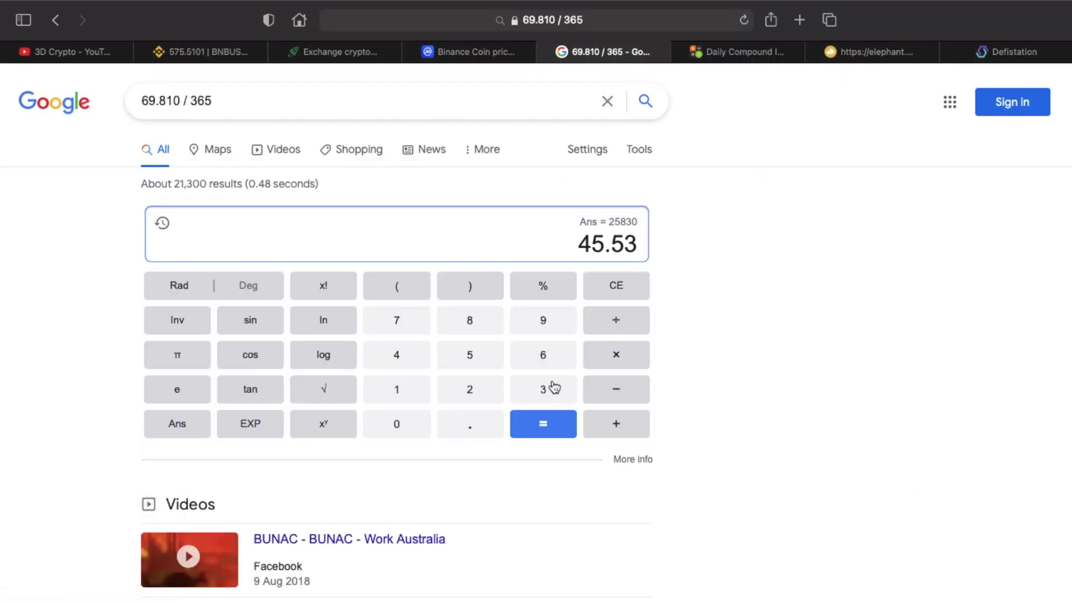
{"action": "left_click", "coordinate": [625, 355]}
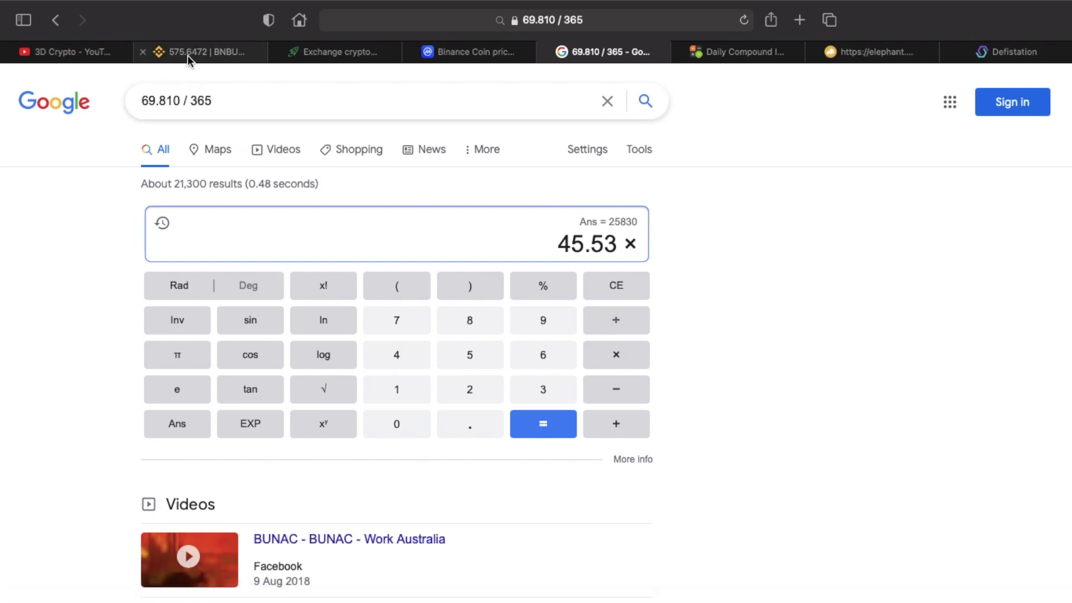
Check the BNB/USDT chart on Binance and complete the Google calculation as 45.53 × 1000 for a hypothetical BNB price
{"action": "left_click", "coordinate": [187, 53]}
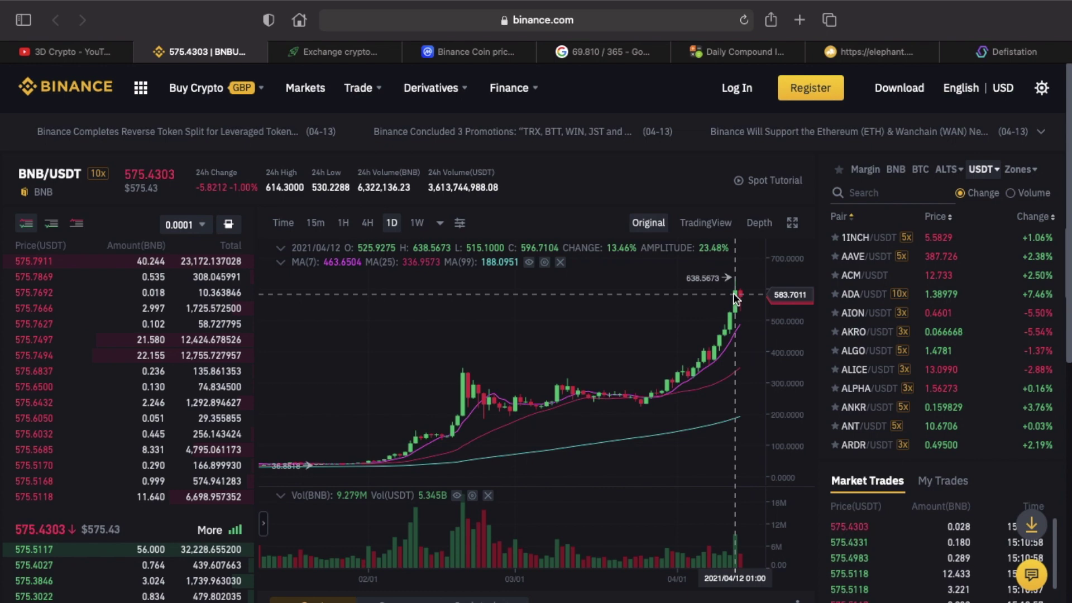
{"action": "left_click", "coordinate": [607, 55]}
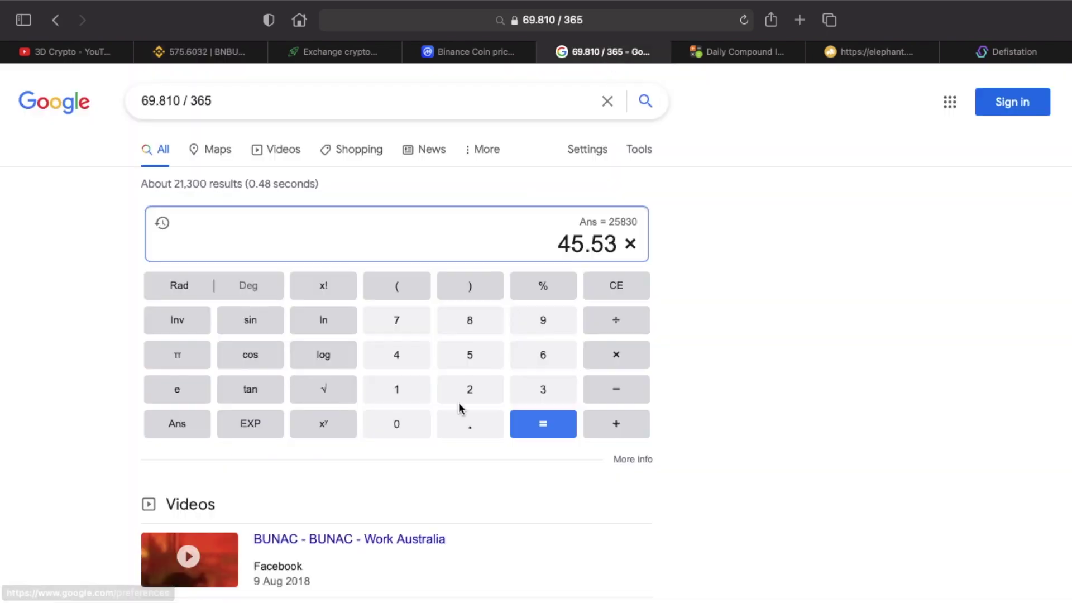
{"action": "left_click", "coordinate": [395, 392]}
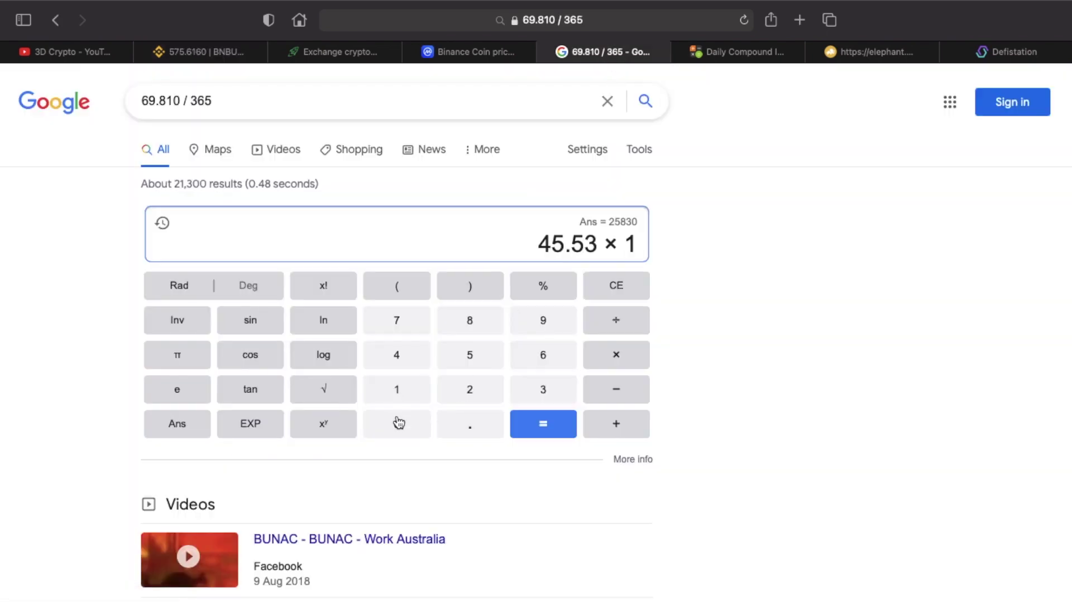
{"action": "left_click", "coordinate": [396, 423]}
{"action": "left_click", "coordinate": [397, 423]}
{"action": "left_click", "coordinate": [397, 423]}
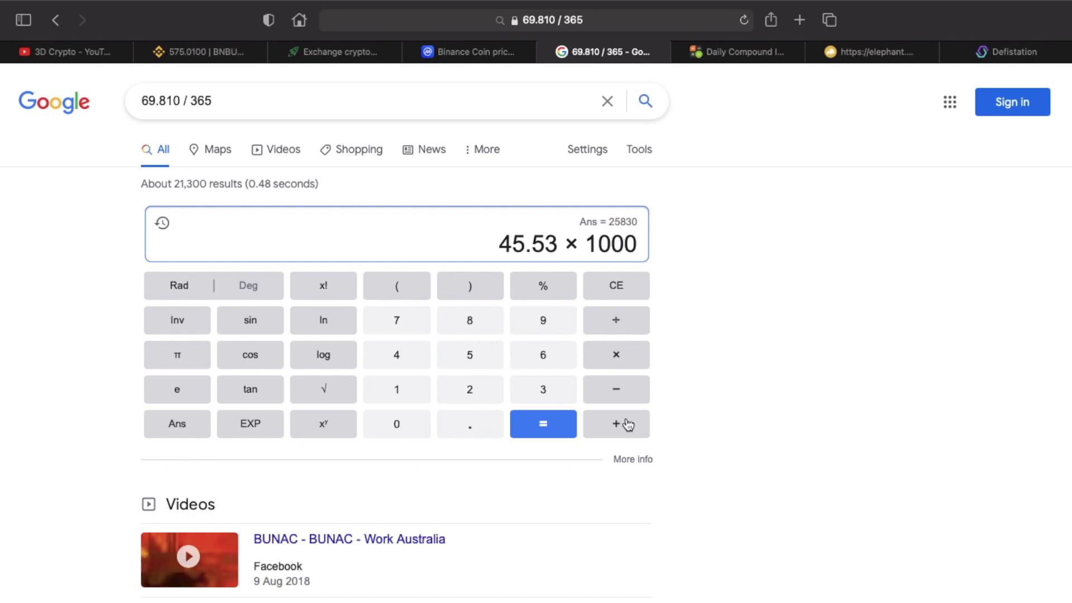
{"action": "left_click", "coordinate": [564, 429]}
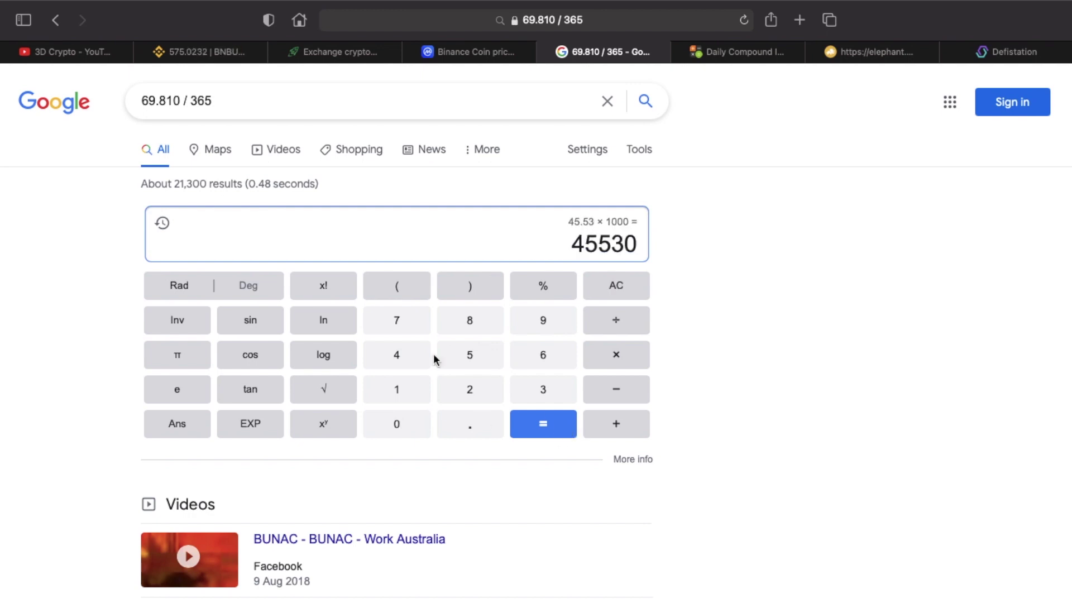
Clear the Google calculator and subtract 26000 from 45500 to compare the hypothetical balance with its value at the current BNB price
{"action": "left_click", "coordinate": [619, 287]}
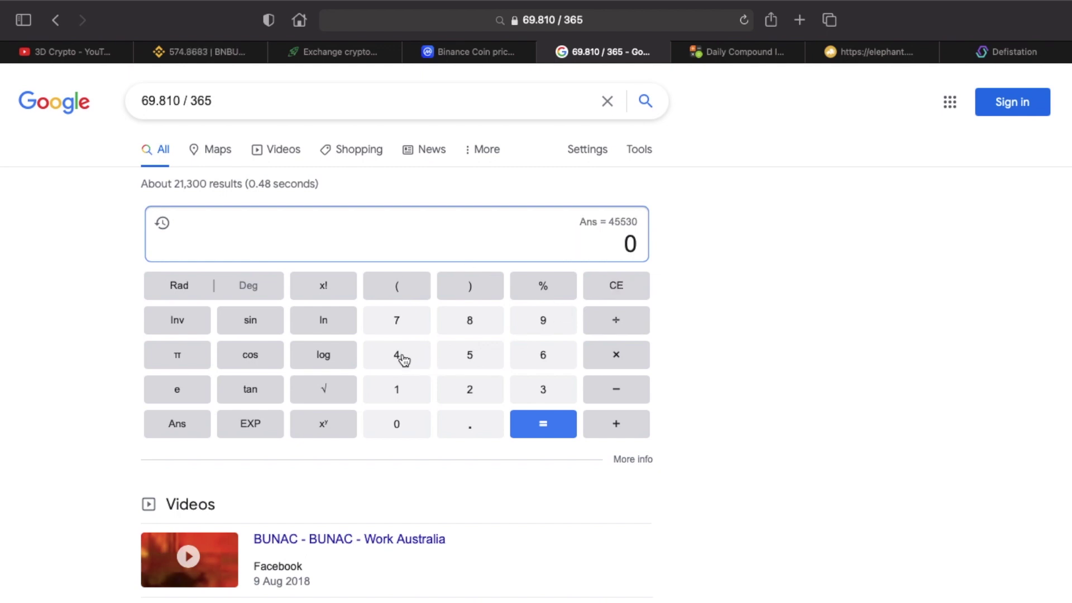
{"action": "left_click", "coordinate": [463, 362]}
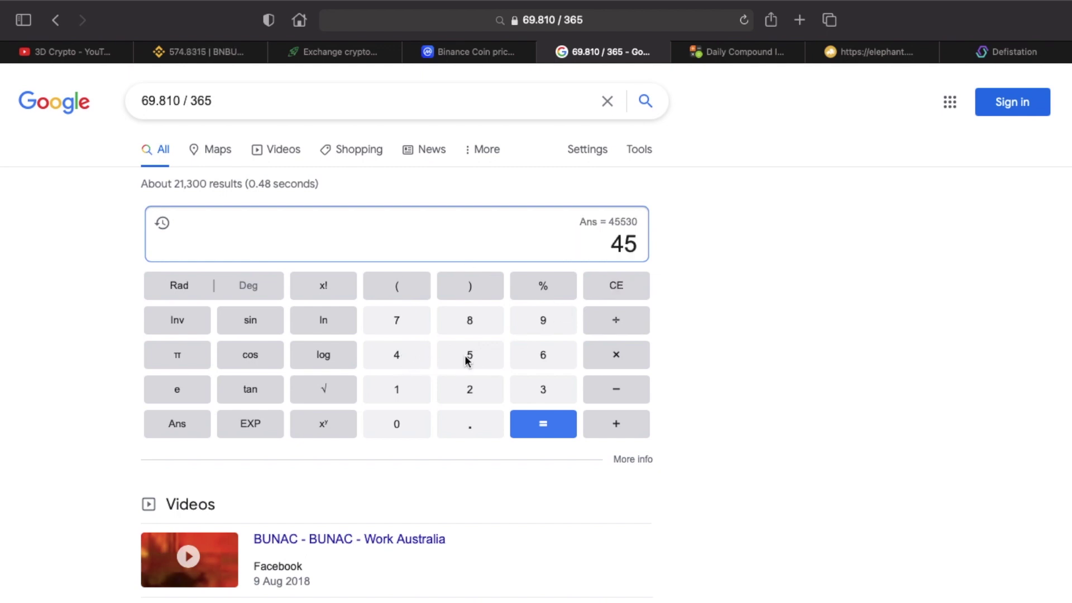
{"action": "double_click", "coordinate": [398, 428]}
{"action": "left_click", "coordinate": [627, 395]}
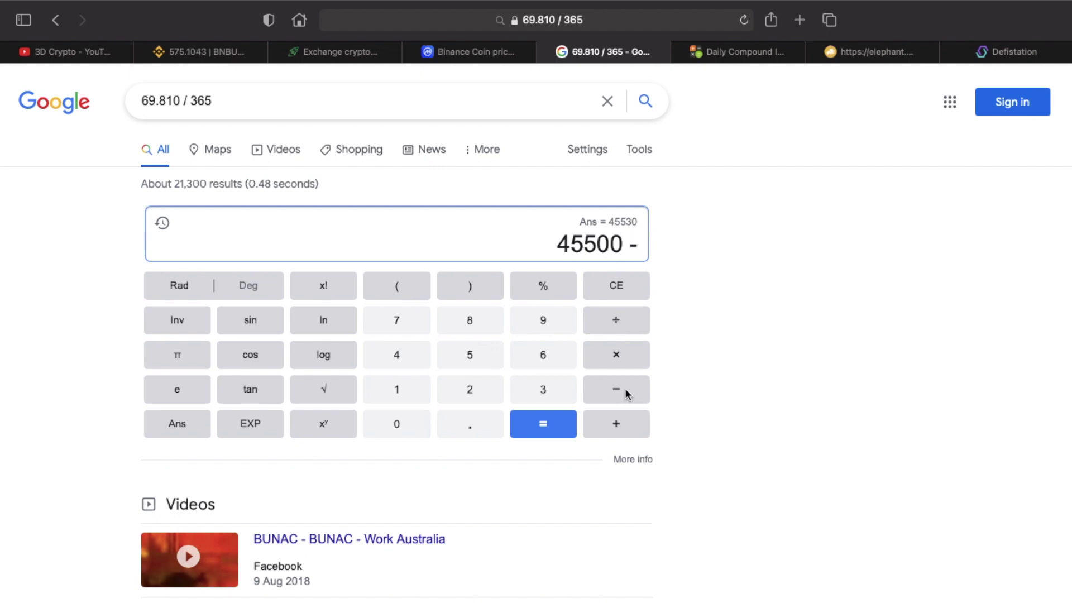
{"action": "left_click", "coordinate": [471, 390]}
{"action": "left_click", "coordinate": [546, 352]}
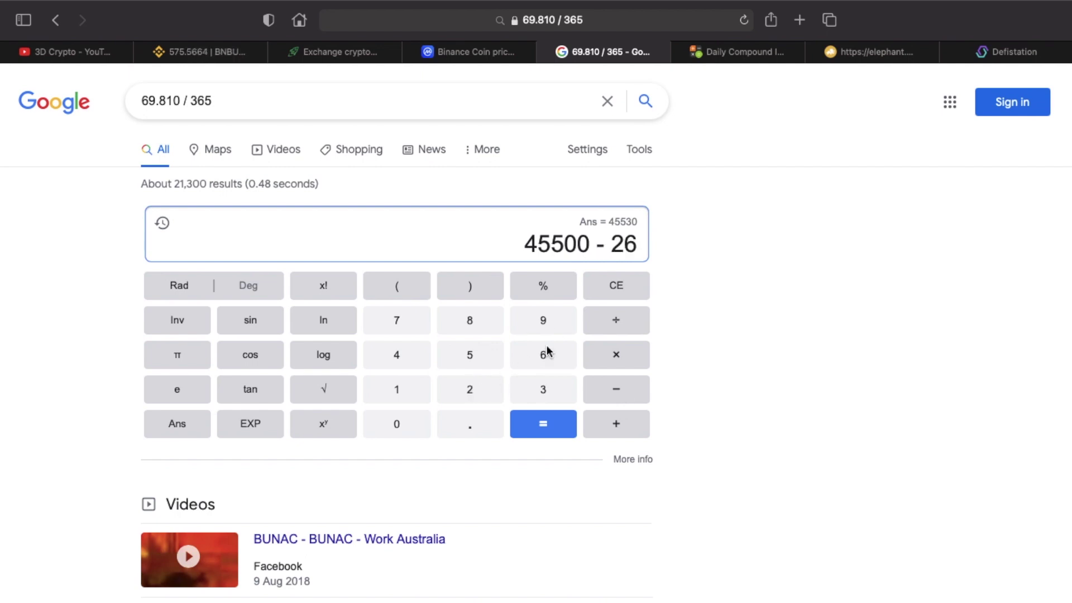
{"action": "left_click", "coordinate": [412, 426]}
{"action": "left_click", "coordinate": [412, 426]}
{"action": "left_click", "coordinate": [416, 426]}
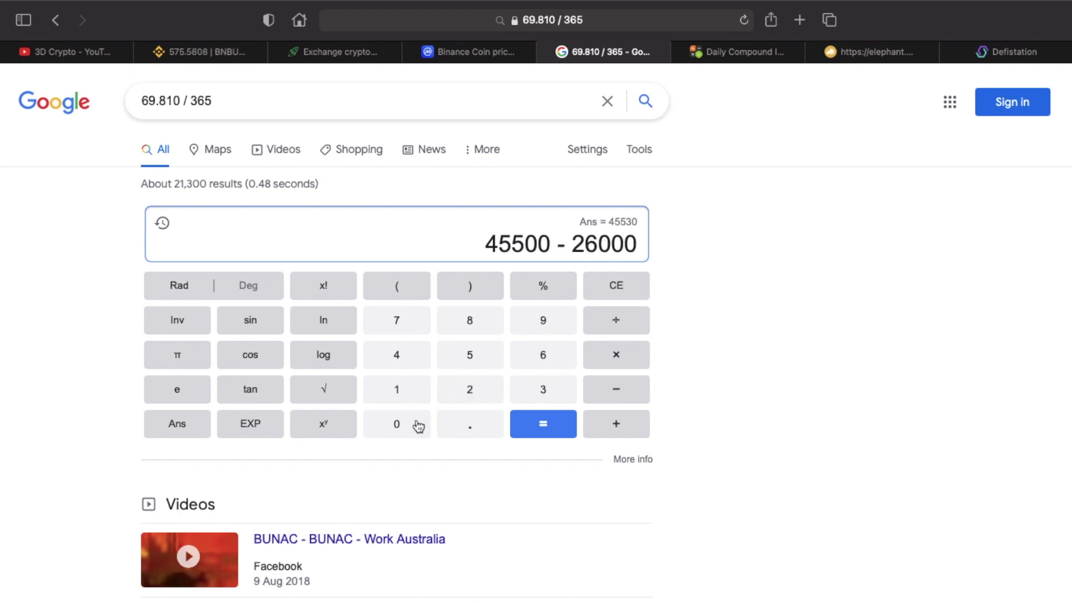
{"action": "left_click", "coordinate": [557, 431]}
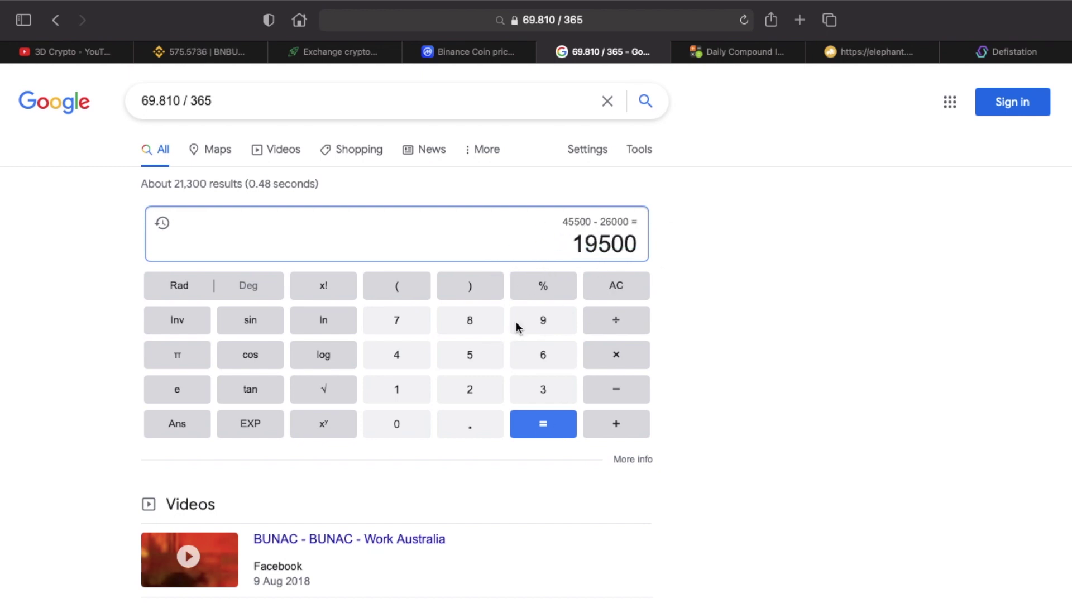
Clear the calculator and subtract 13200 from 45500, checking the WBNB deposit's dollar value on the Elephant.Money page
{"action": "left_click", "coordinate": [605, 287]}
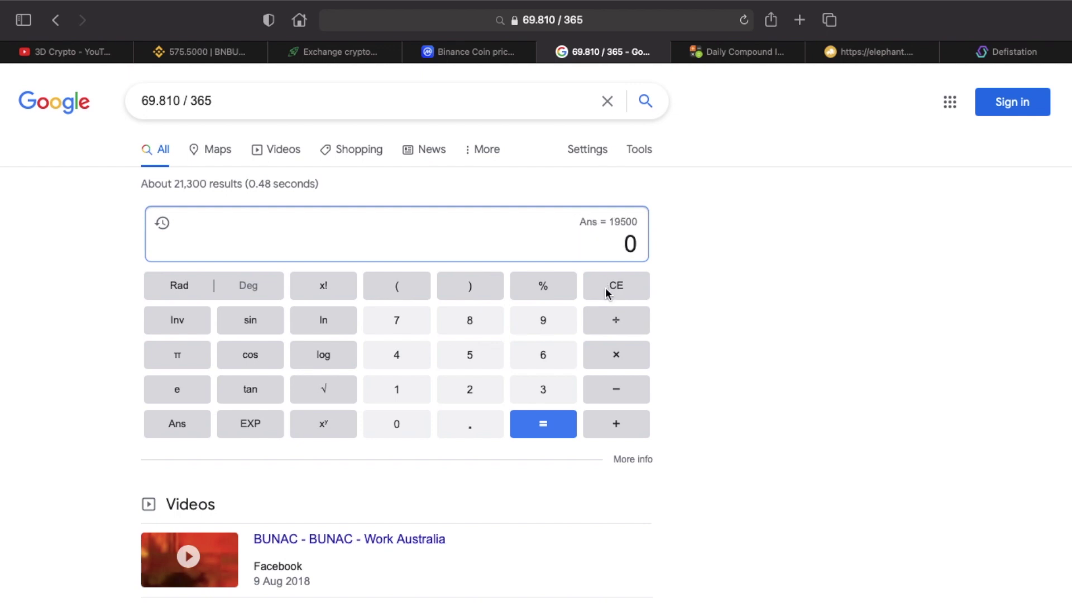
{"action": "left_click", "coordinate": [417, 359]}
{"action": "left_click", "coordinate": [461, 356]}
{"action": "left_click", "coordinate": [461, 355]}
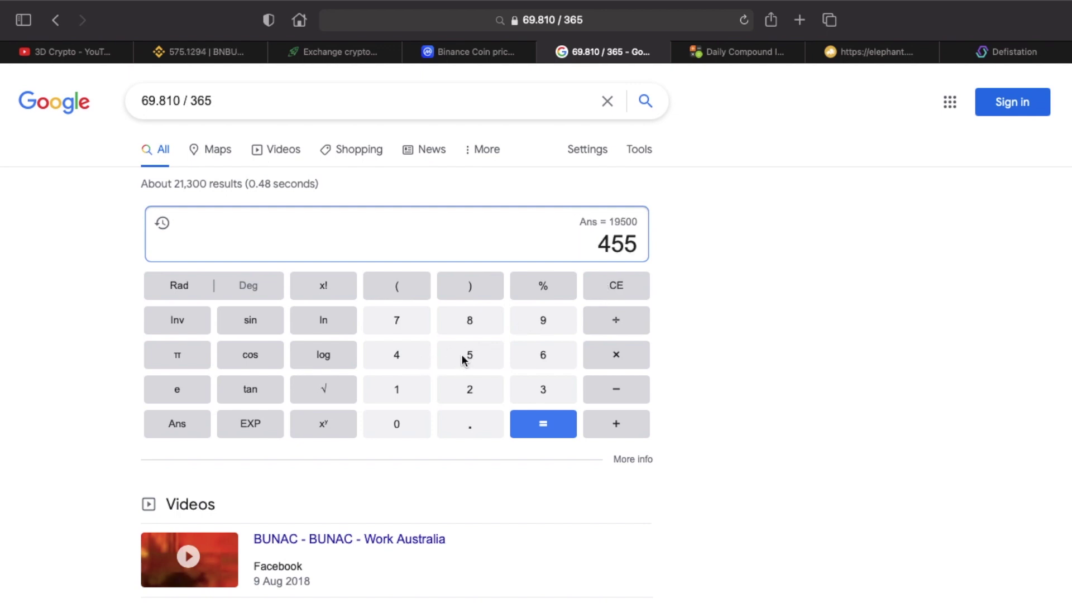
{"action": "left_click", "coordinate": [411, 424]}
{"action": "left_click", "coordinate": [411, 424]}
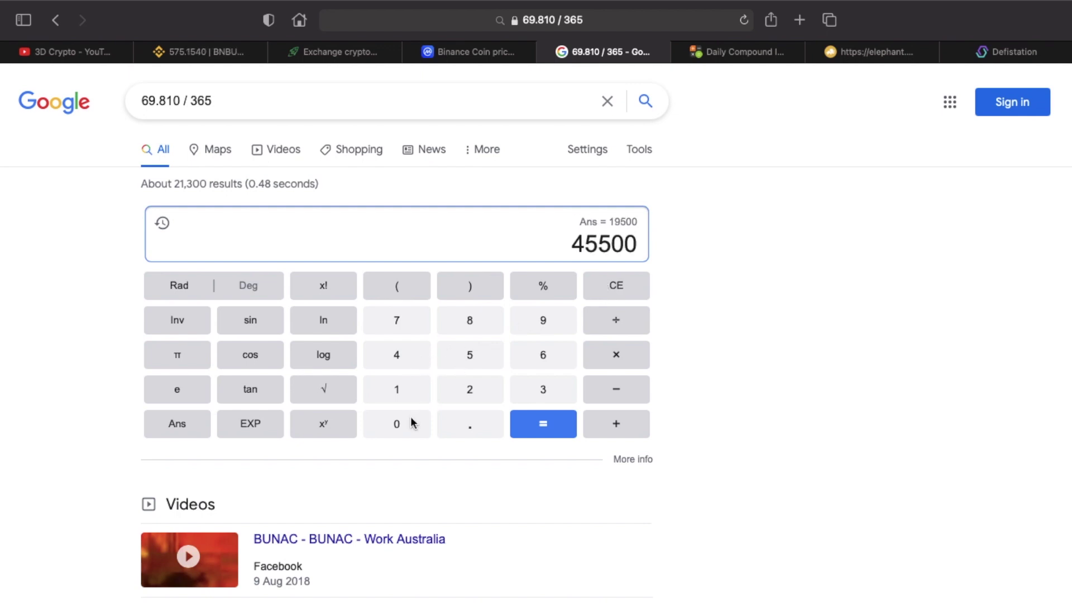
{"action": "left_click", "coordinate": [607, 393]}
{"action": "key", "text": "ctrl+Right"}
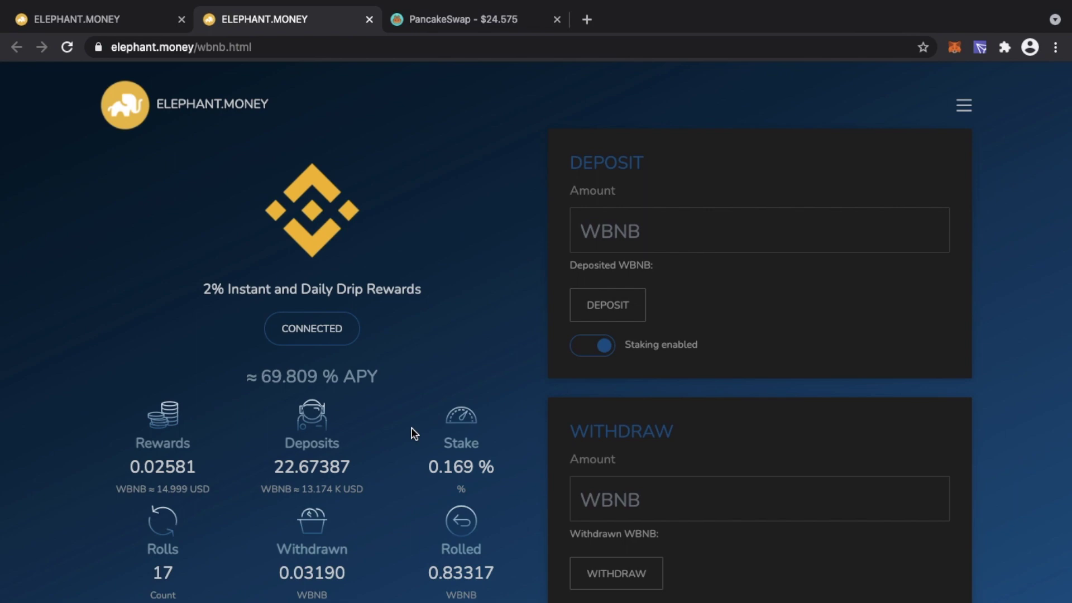
{"action": "key", "text": "ctrl+Left"}
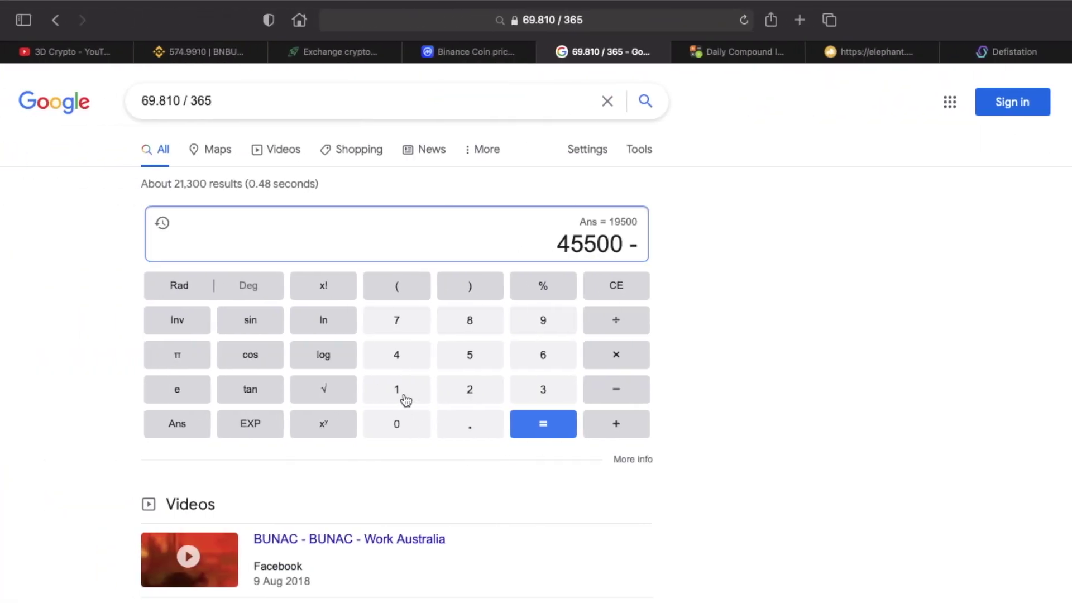
{"action": "left_click", "coordinate": [404, 396]}
{"action": "left_click", "coordinate": [522, 400]}
{"action": "left_click", "coordinate": [469, 390]}
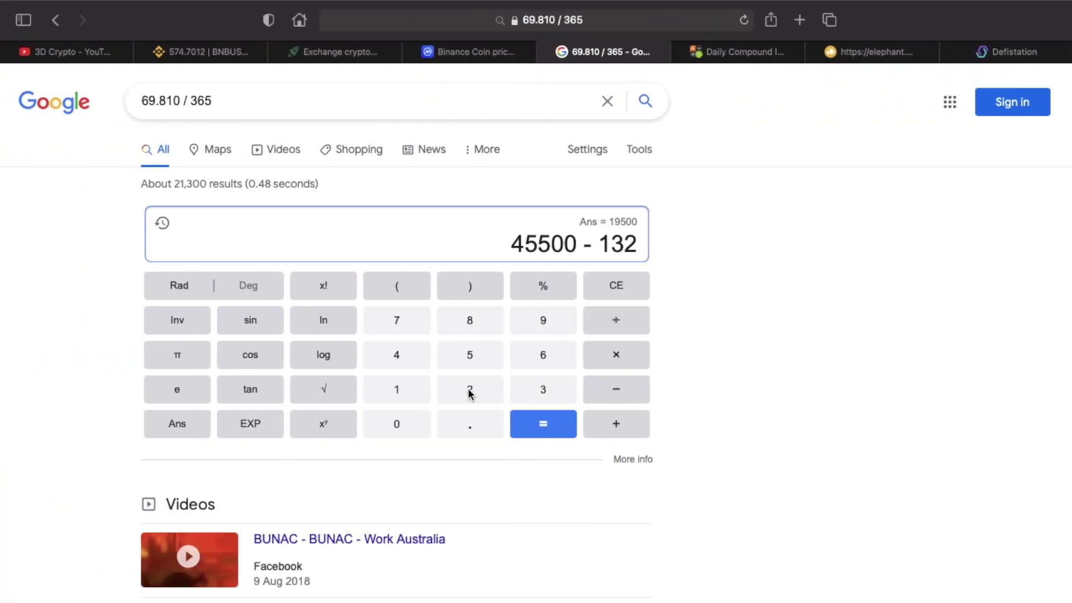
{"action": "double_click", "coordinate": [399, 428]}
{"action": "left_click", "coordinate": [555, 425]}
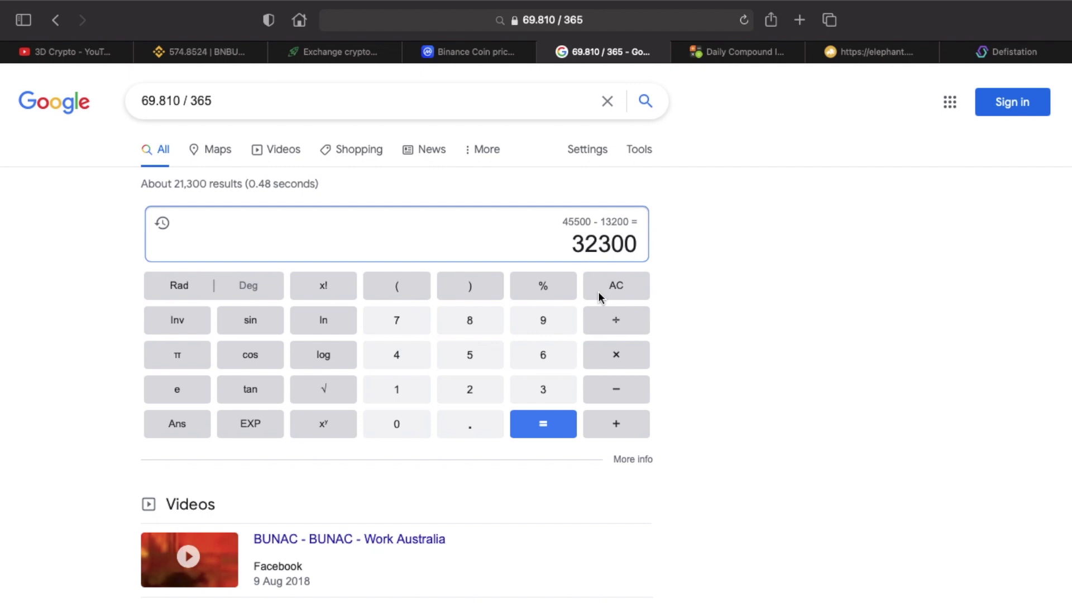
Divide the 32300 result by 365 to get the average daily profit
{"action": "left_click", "coordinate": [604, 329]}
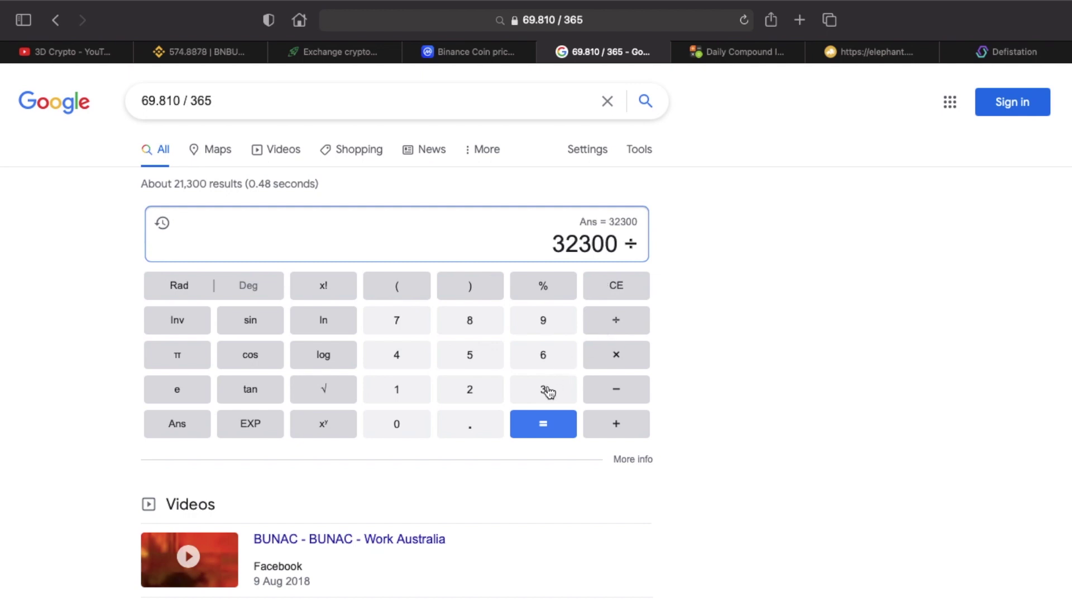
{"action": "left_click", "coordinate": [546, 391]}
{"action": "left_click", "coordinate": [544, 362]}
{"action": "left_click", "coordinate": [494, 362]}
{"action": "left_click", "coordinate": [543, 424]}
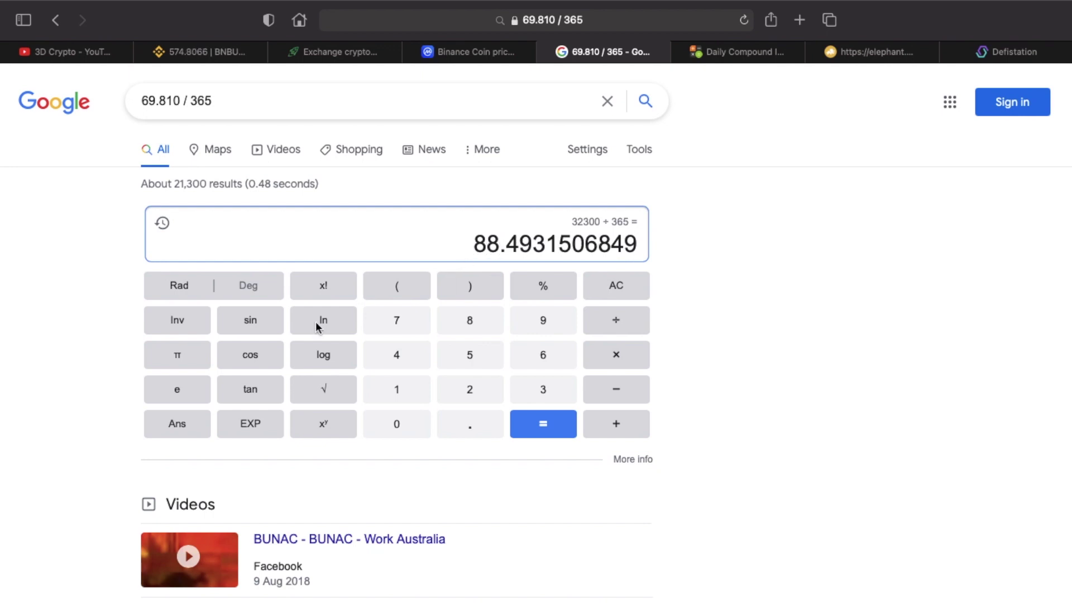
Clear the calculator and divide the full hypothetical balance of 45500 by 365
{"action": "left_click", "coordinate": [610, 286]}
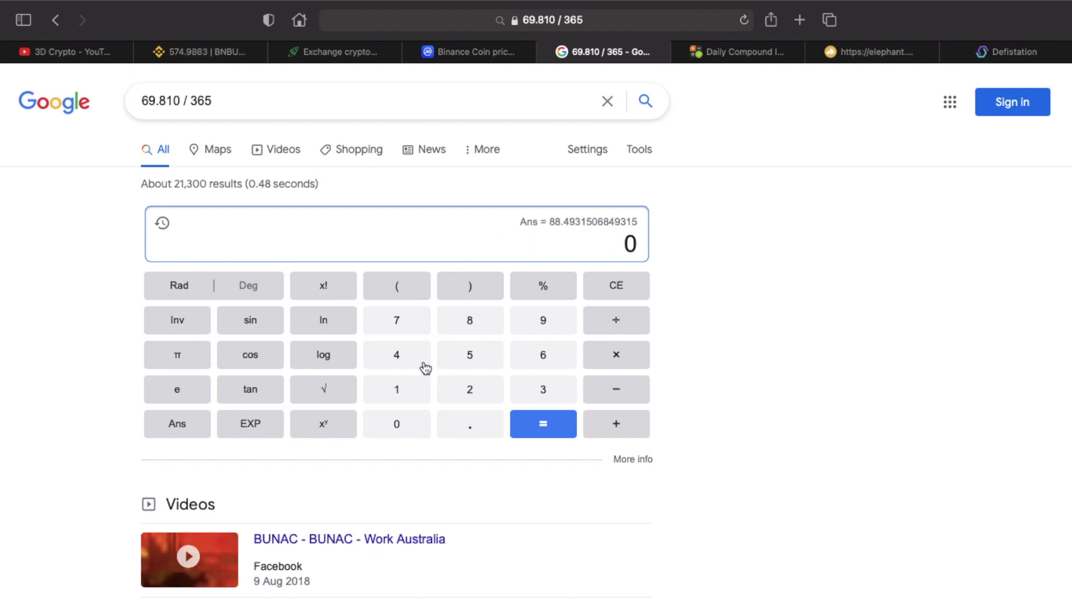
{"action": "left_click", "coordinate": [416, 360]}
{"action": "double_click", "coordinate": [467, 358]}
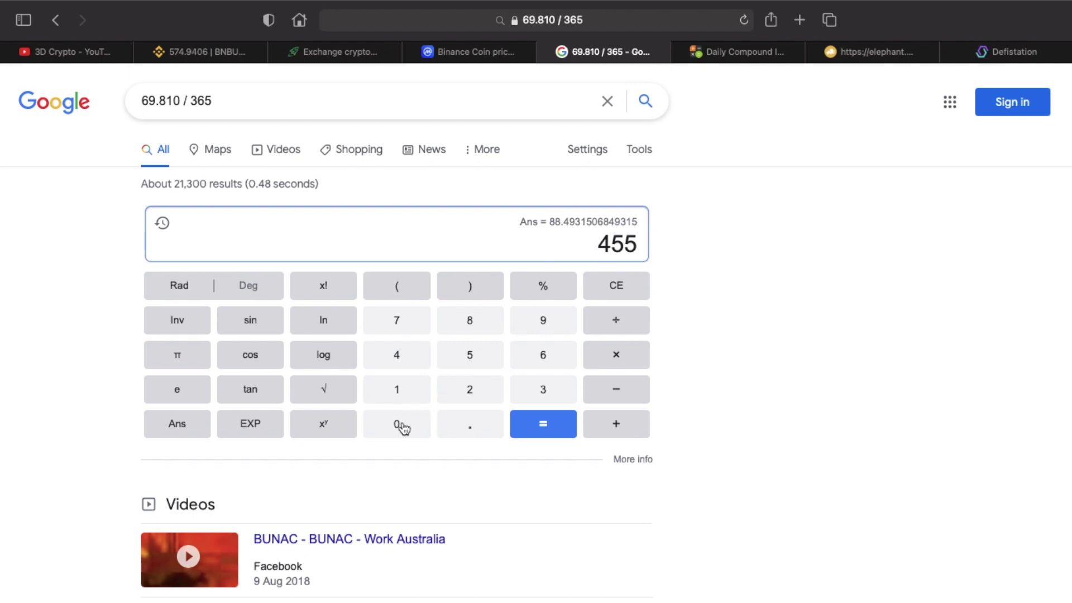
{"action": "left_click", "coordinate": [402, 425]}
{"action": "left_click", "coordinate": [401, 425]}
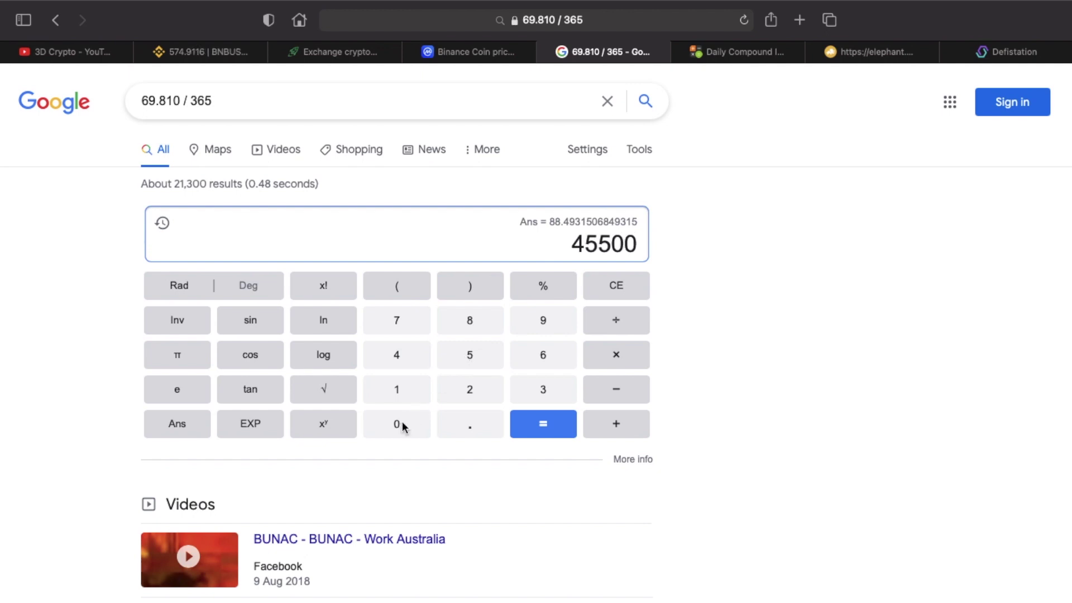
{"action": "left_click", "coordinate": [616, 324]}
{"action": "left_click", "coordinate": [548, 386]}
{"action": "left_click", "coordinate": [545, 365]}
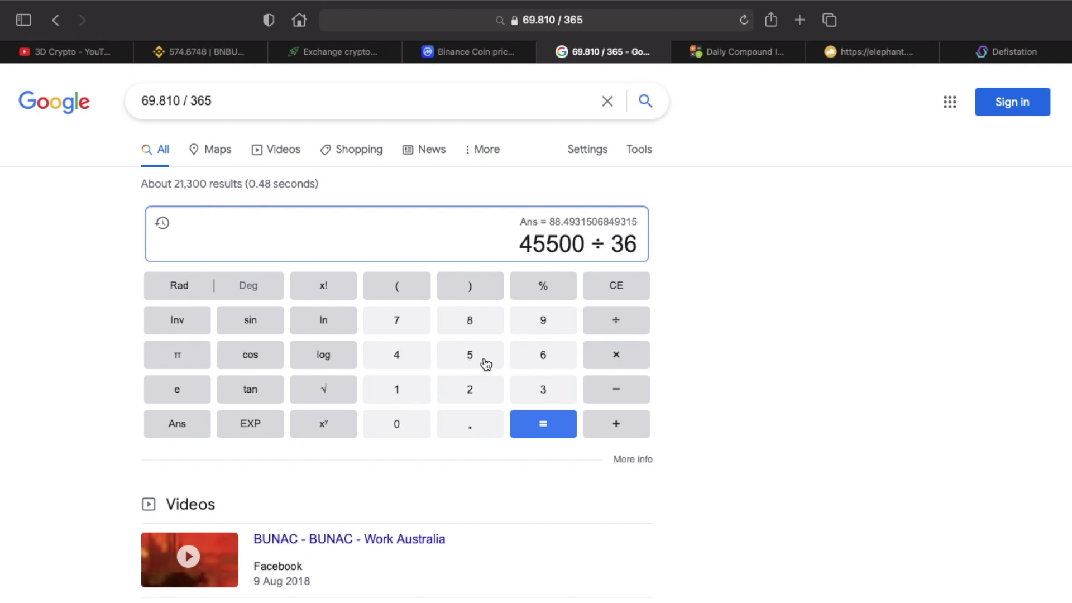
{"action": "left_click", "coordinate": [485, 361]}
{"action": "left_click", "coordinate": [545, 434]}
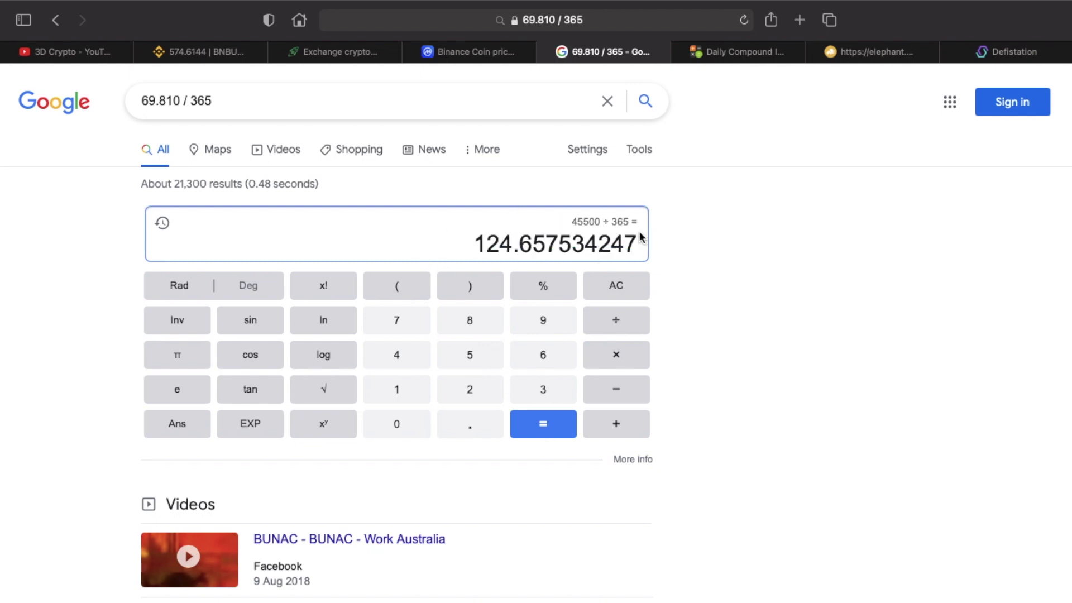
Review the investment projection in the Daily Compound Interest calculator and open the Elephant Money page on Defistation
{"action": "left_click", "coordinate": [714, 57]}
{"action": "key", "text": "ctrl+Right"}
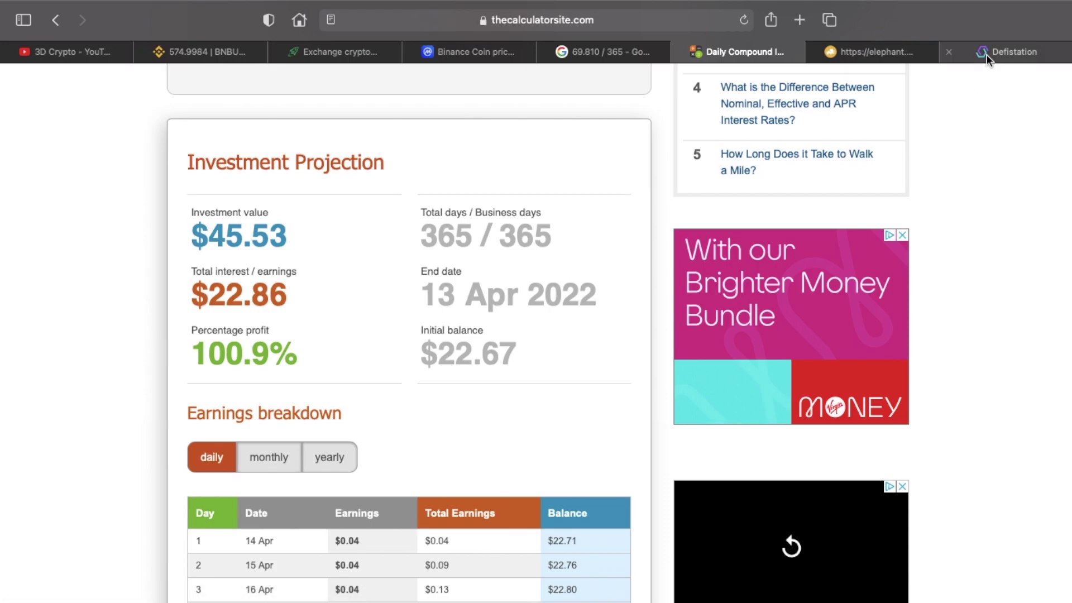
{"action": "left_click", "coordinate": [986, 53]}
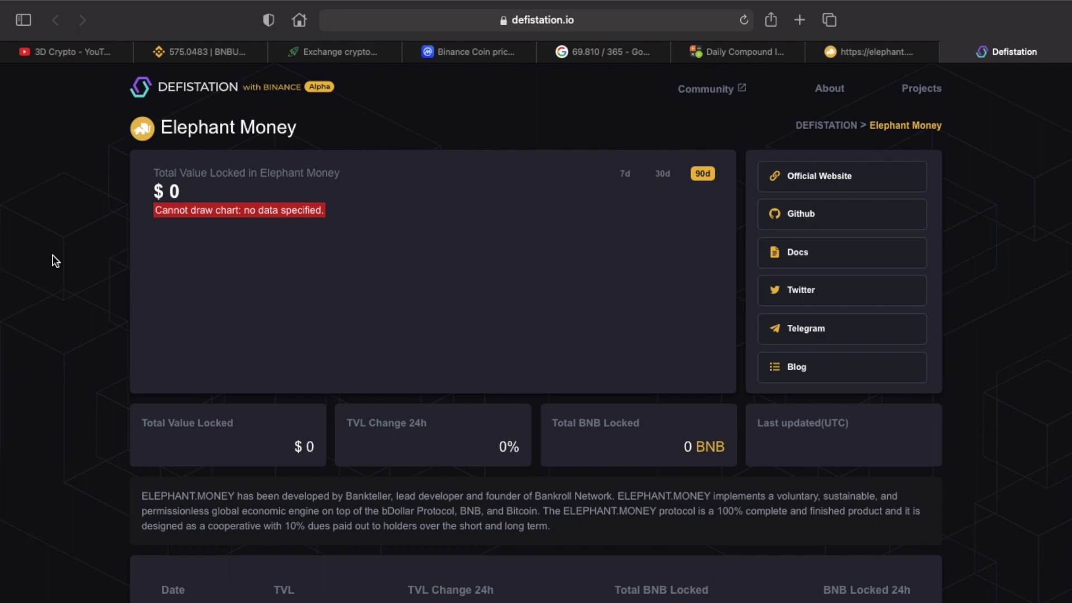
Review the reward and fee details on the Elephant.Money WBNB page and check the BNB balance in the MetaMask wallet
{"action": "key", "text": "ctrl+Right"}
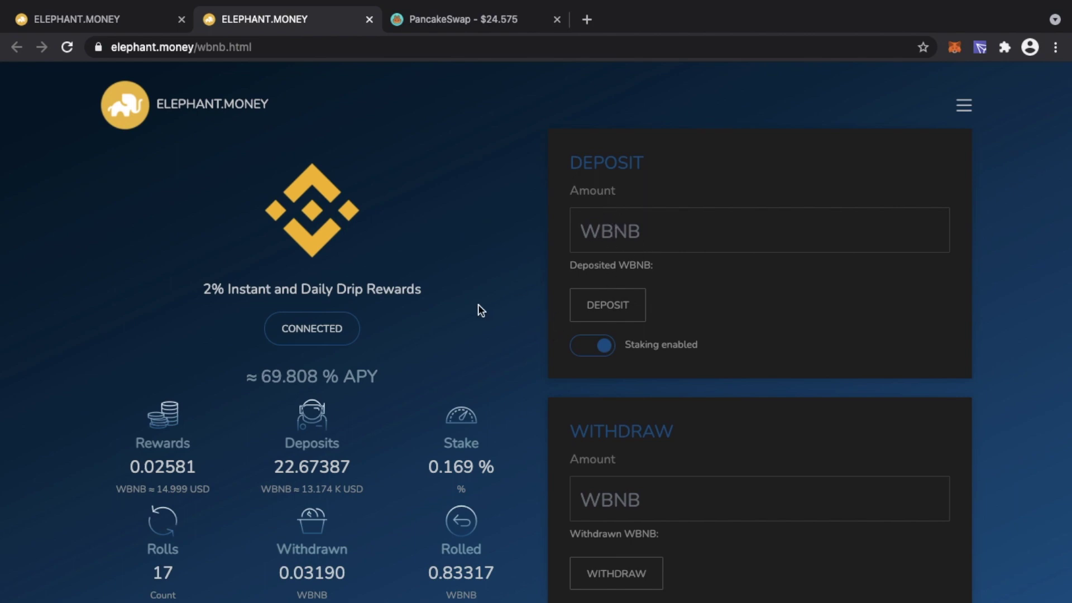
{"action": "scroll", "coordinate": [478, 303], "scroll_direction": "down", "scroll_amount": 10}
{"action": "scroll", "coordinate": [478, 304], "scroll_direction": "up", "scroll_amount": 3}
{"action": "scroll", "coordinate": [477, 303], "scroll_direction": "up", "scroll_amount": 3}
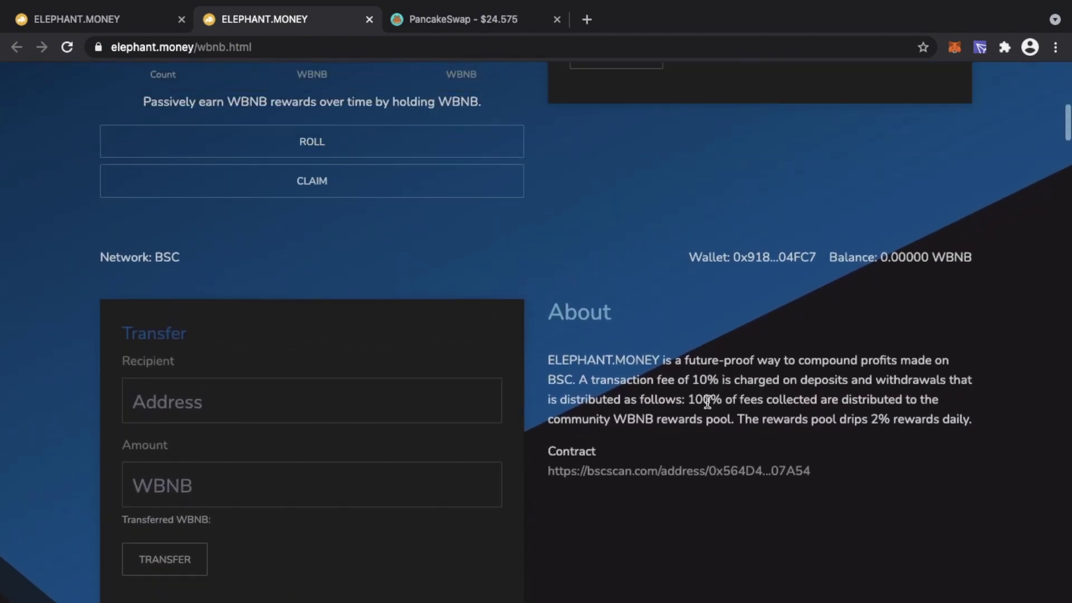
{"action": "scroll", "coordinate": [575, 385], "scroll_direction": "up", "scroll_amount": 10}
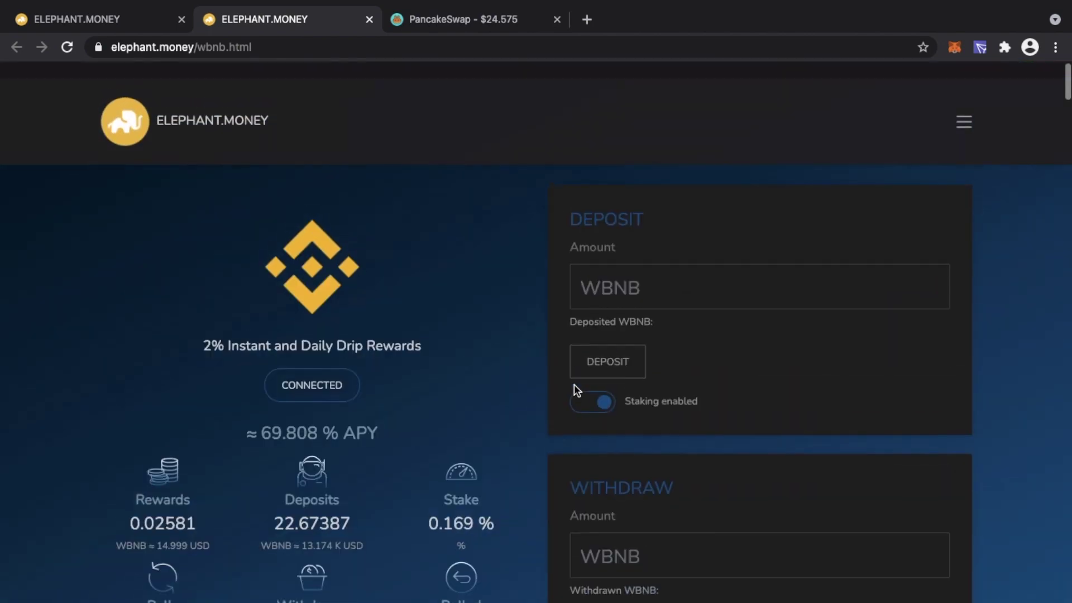
{"action": "left_click", "coordinate": [954, 49]}
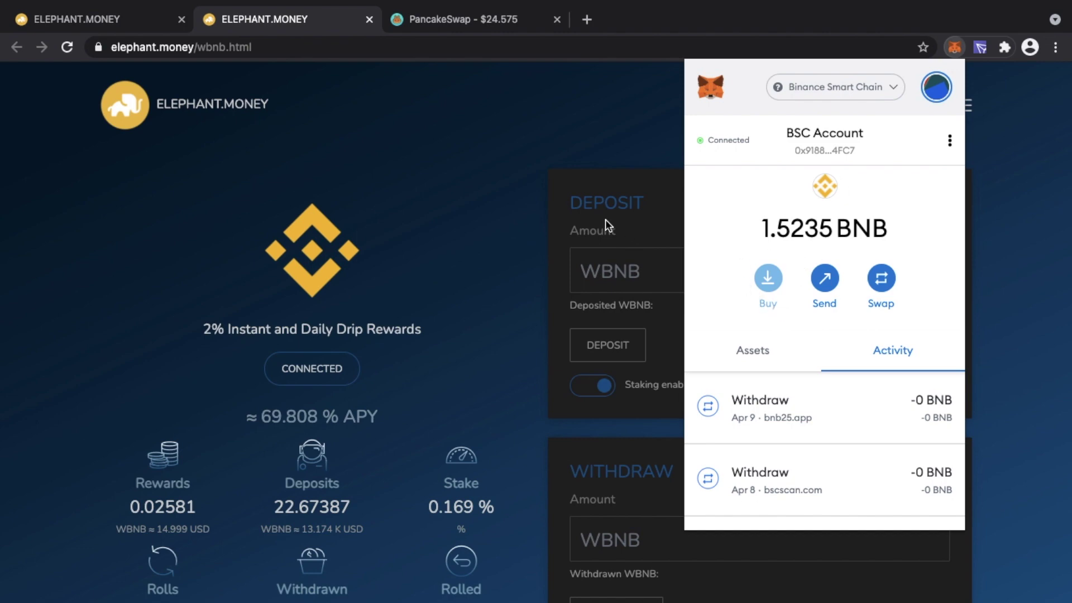
{"action": "left_click", "coordinate": [435, 171]}
Switch to PancakeSwap, open its token exchange and connect the MetaMask wallet
{"action": "left_click", "coordinate": [501, 24]}
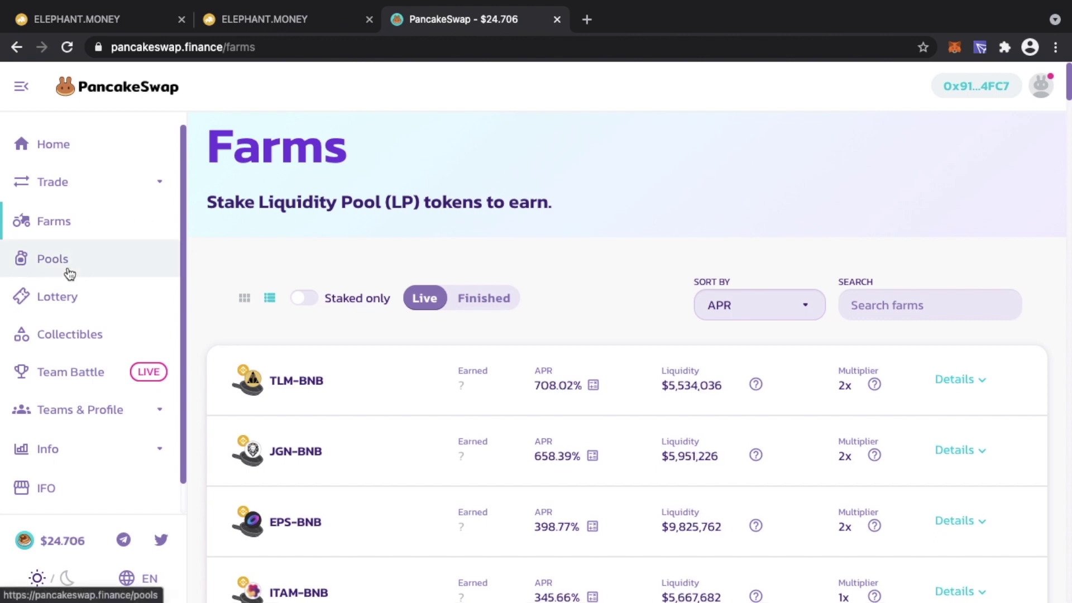
{"action": "left_click", "coordinate": [81, 194]}
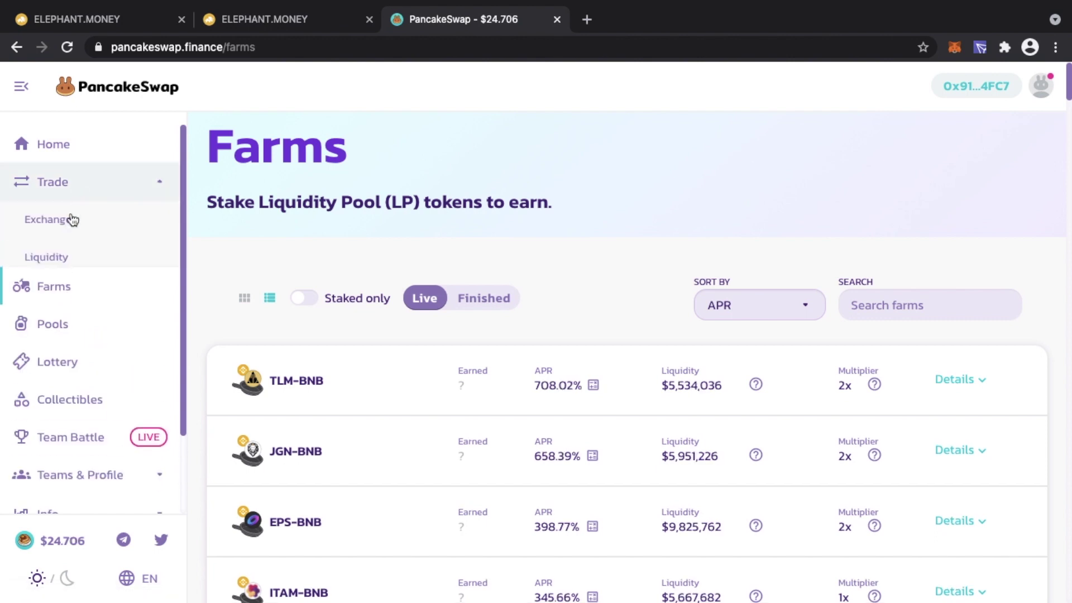
{"action": "left_click", "coordinate": [69, 219]}
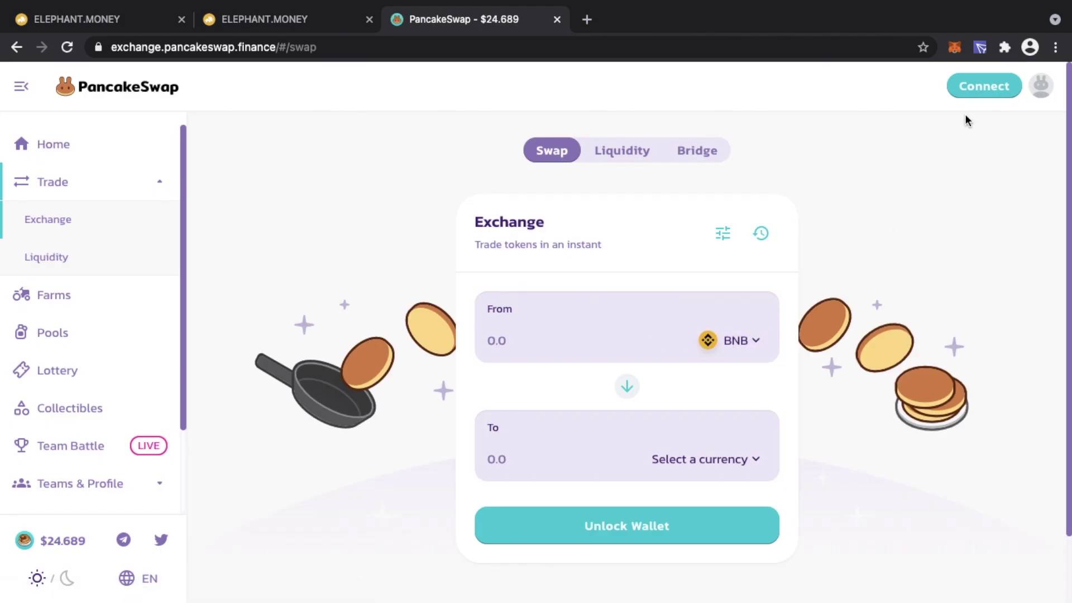
{"action": "left_click", "coordinate": [963, 88]}
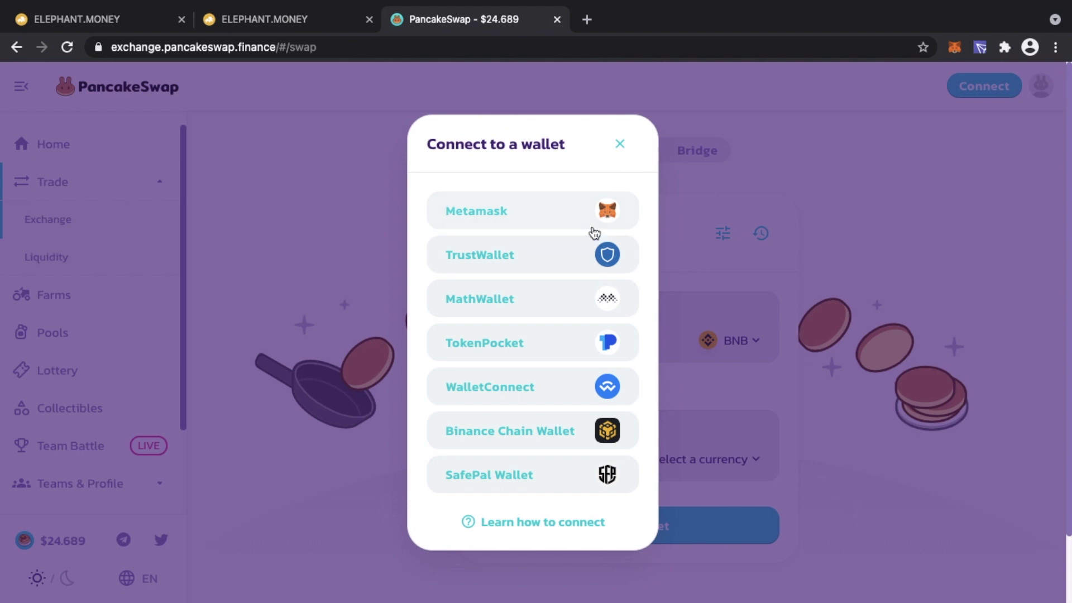
{"action": "left_click", "coordinate": [574, 210]}
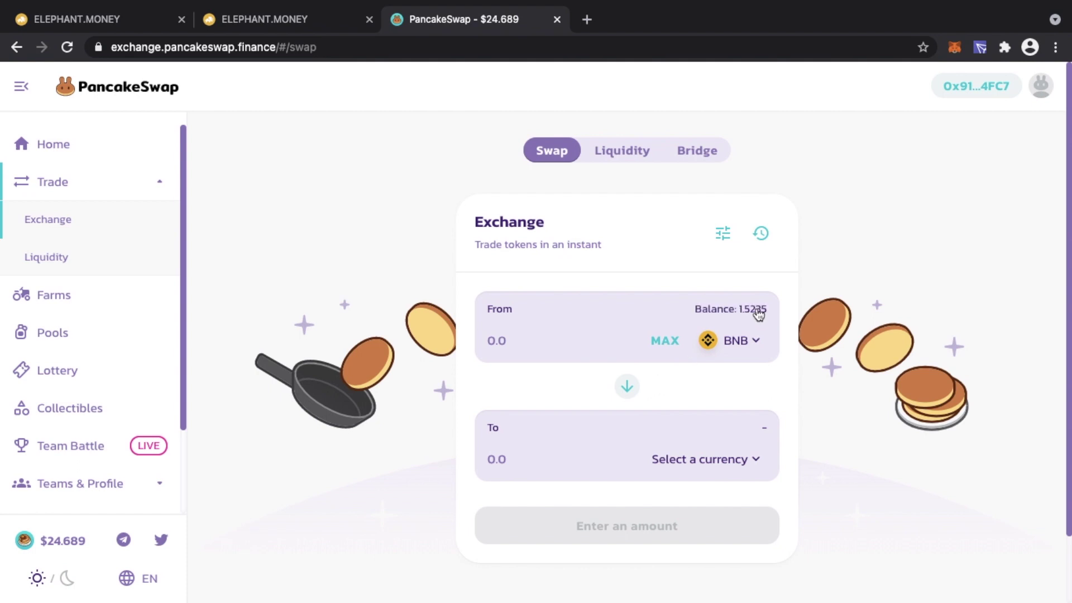
Open the list of tokens to receive in the exchange and search it for wbtc and btcb
{"action": "left_click", "coordinate": [705, 463]}
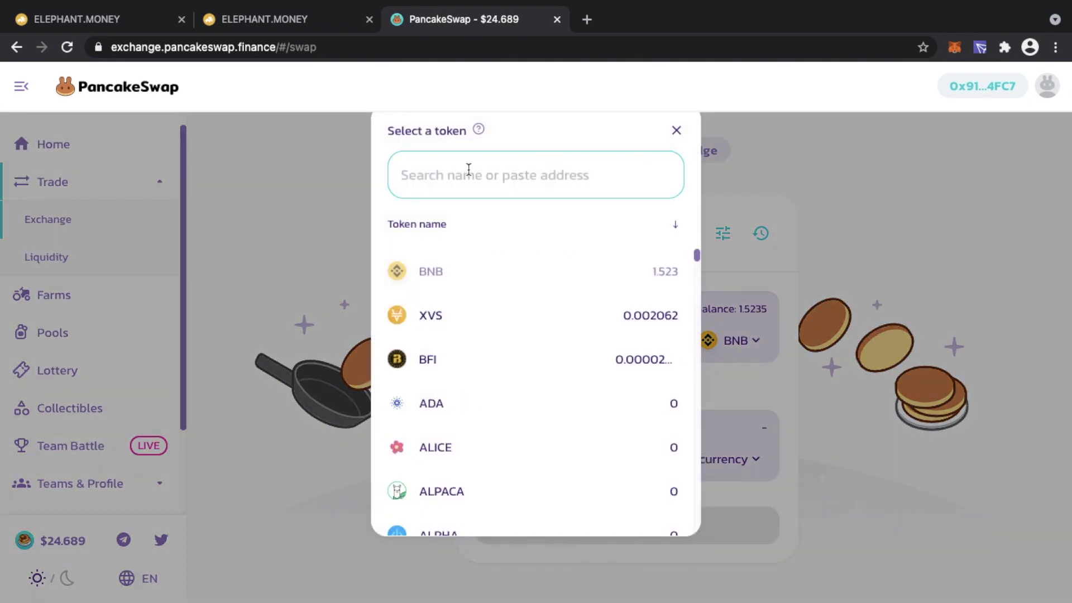
{"action": "type", "text": "wbtc"}
{"action": "key", "text": "BackSpace"}
{"action": "key", "text": "BackSpace"}
{"action": "key", "text": "BackSpace"}
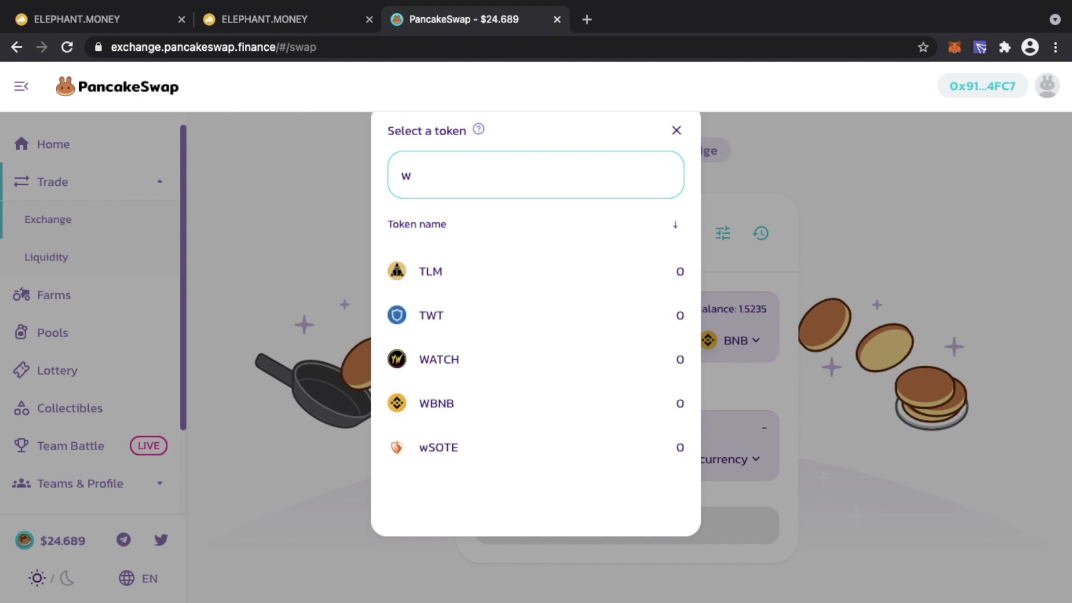
{"action": "key", "text": "BackSpace"}
{"action": "type", "text": "btcb"}
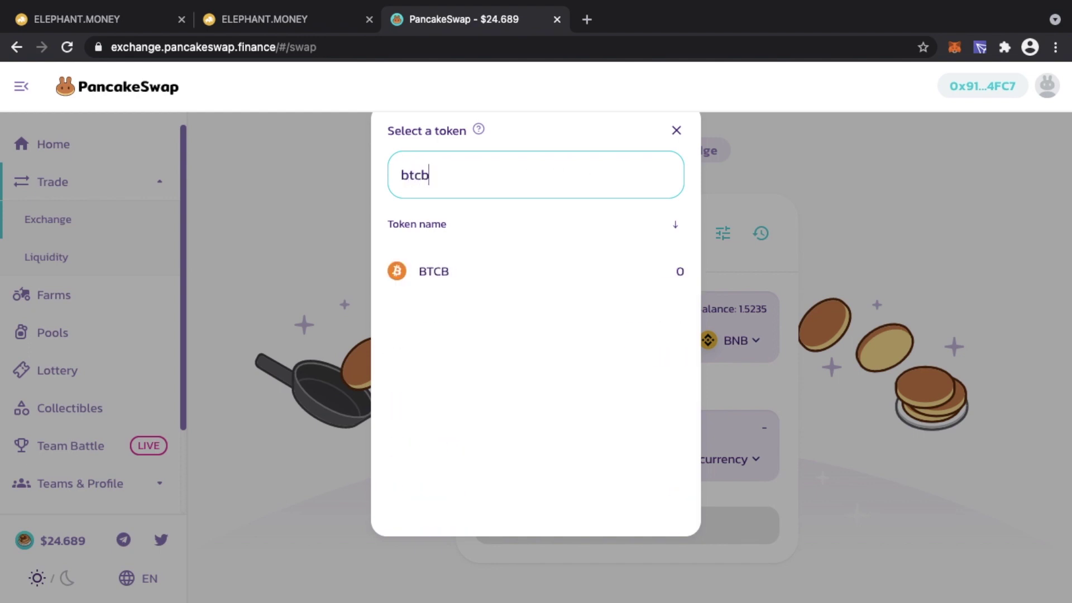
{"action": "key", "text": "BackSpace"}
{"action": "key", "text": "BackSpace"}
{"action": "key", "text": "BackSpace"}
{"action": "key", "text": "BackSpace"}
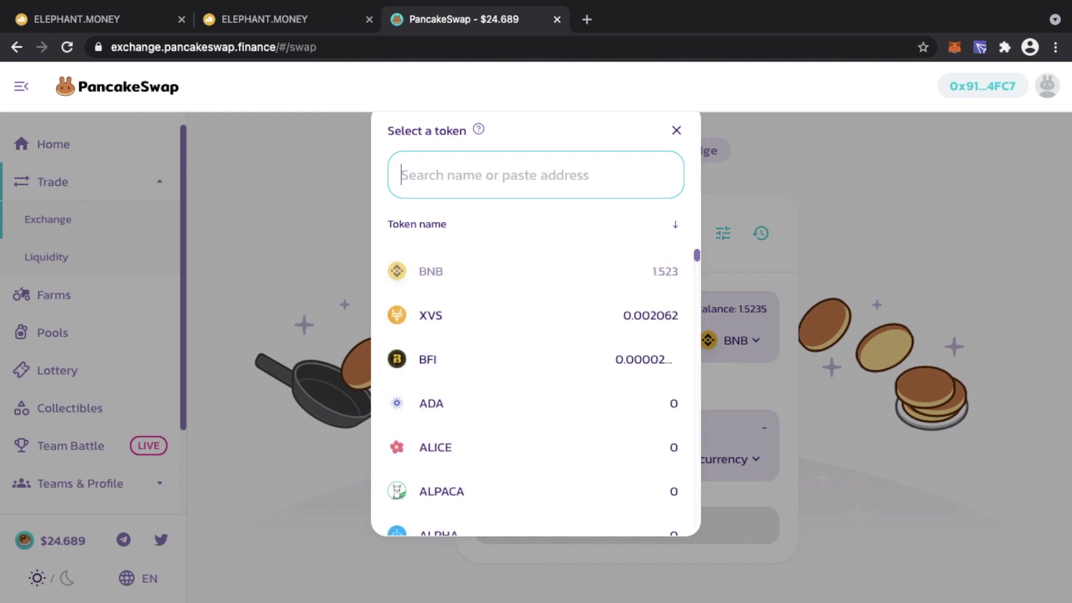
Choose WBNB as the token to receive, wrap 1.5 BNB into it and confirm the transaction in MetaMask
{"action": "type", "text": "wbnb"}
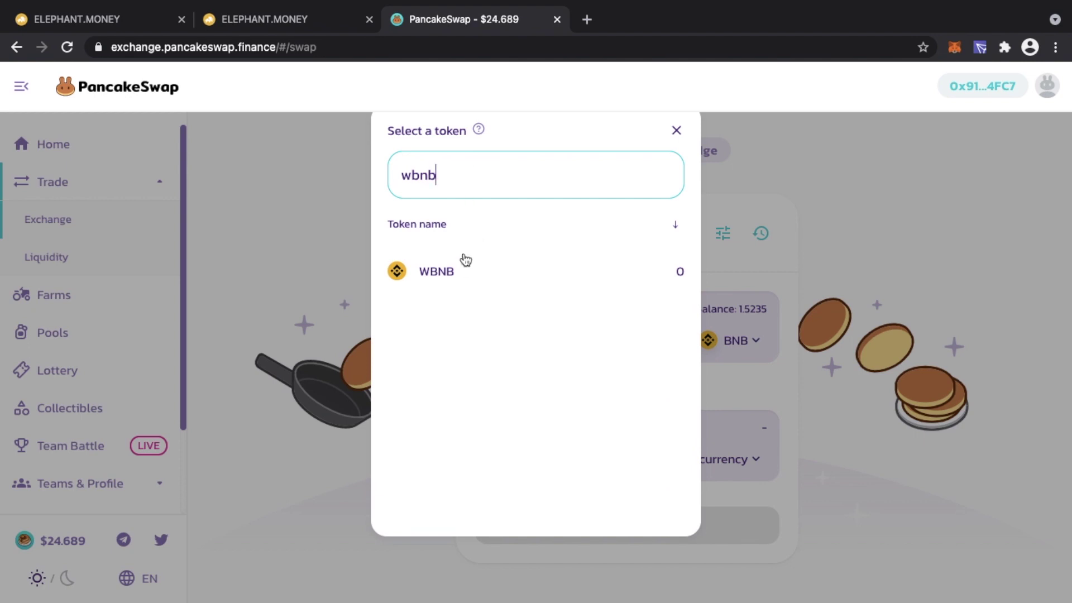
{"action": "left_click", "coordinate": [455, 271]}
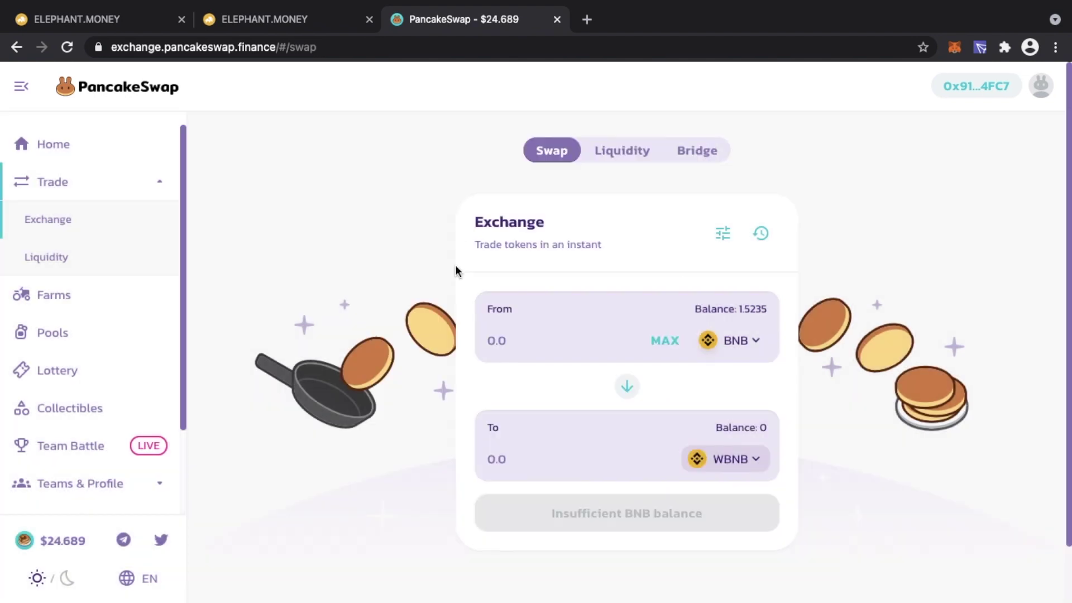
{"action": "left_click", "coordinate": [580, 340]}
{"action": "type", "text": "1"}
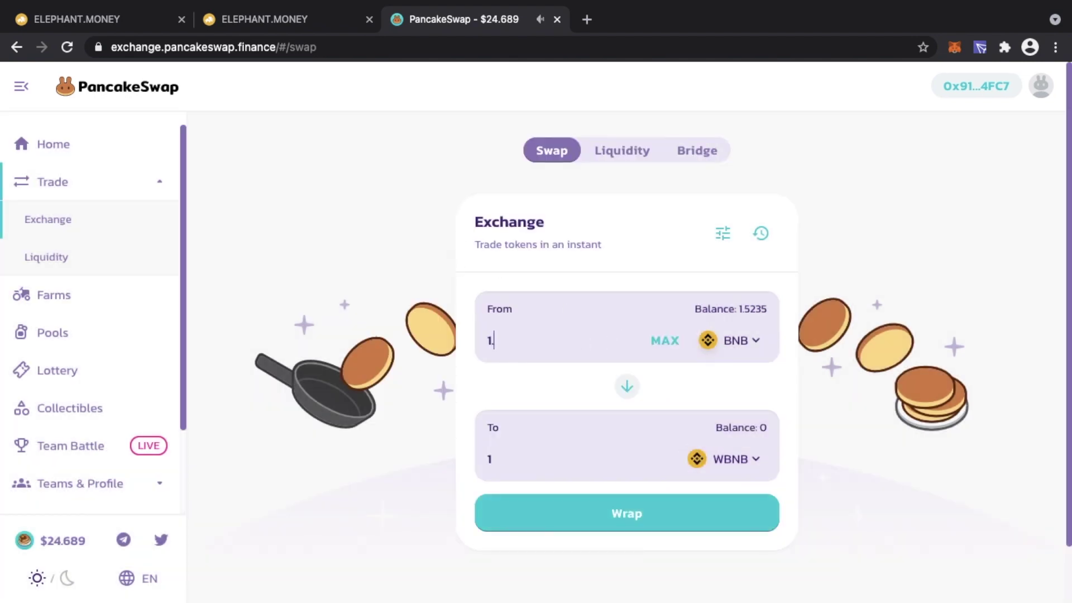
{"action": "type", "text": ".5"}
{"action": "left_click", "coordinate": [550, 510]}
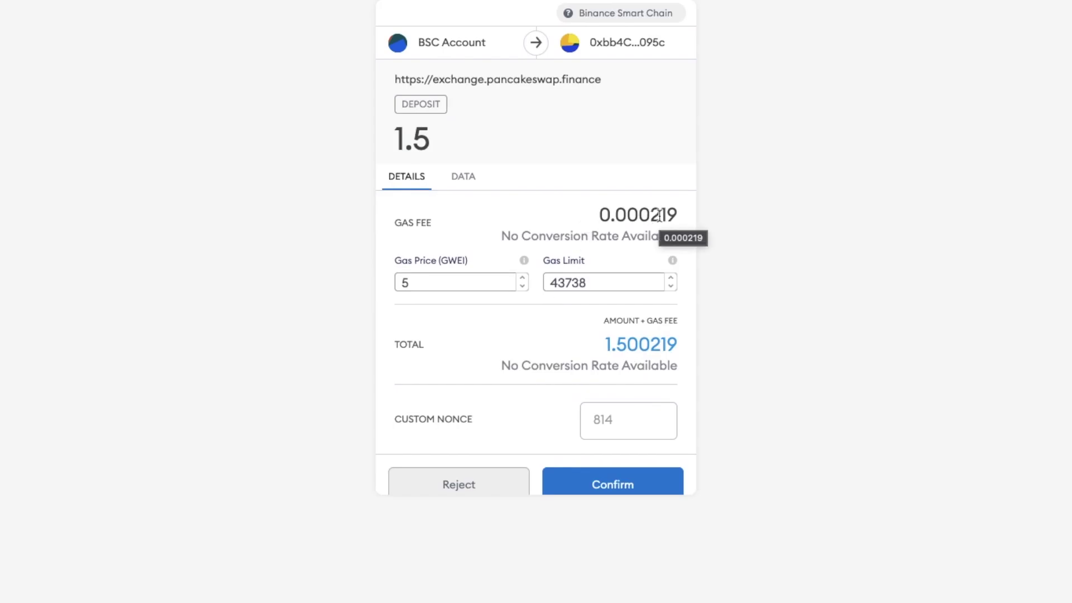
{"action": "left_click", "coordinate": [594, 474]}
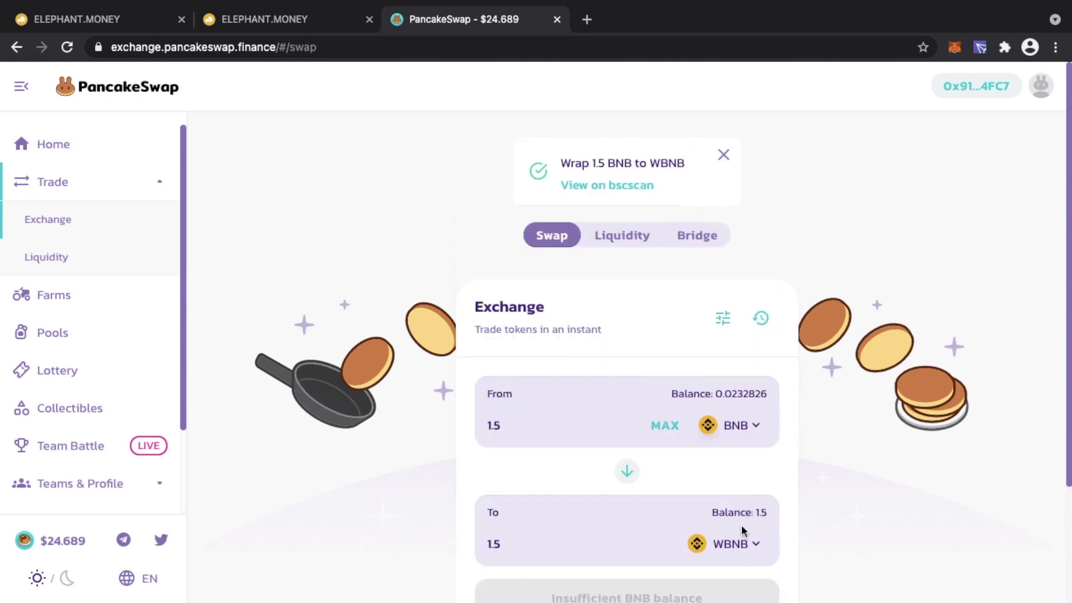
Return to the Elephant.Money WBNB page and check the wallet's WBNB balance
{"action": "left_click", "coordinate": [298, 29]}
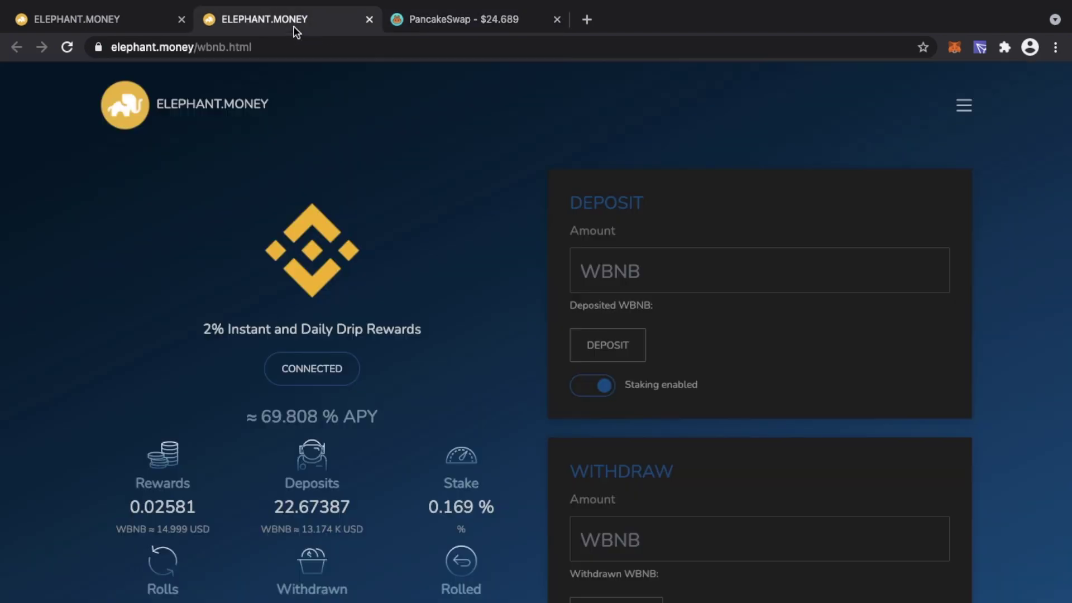
{"action": "scroll", "coordinate": [567, 400], "scroll_direction": "down", "scroll_amount": 3}
{"action": "scroll", "coordinate": [567, 400], "scroll_direction": "down", "scroll_amount": 3}
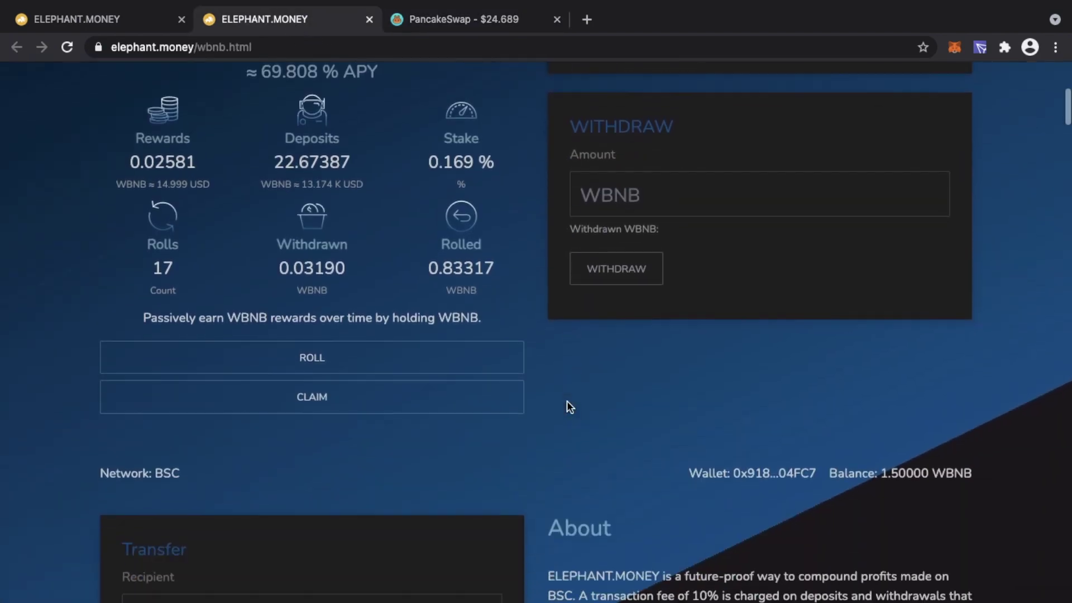
{"action": "scroll", "coordinate": [838, 407], "scroll_direction": "up", "scroll_amount": 6}
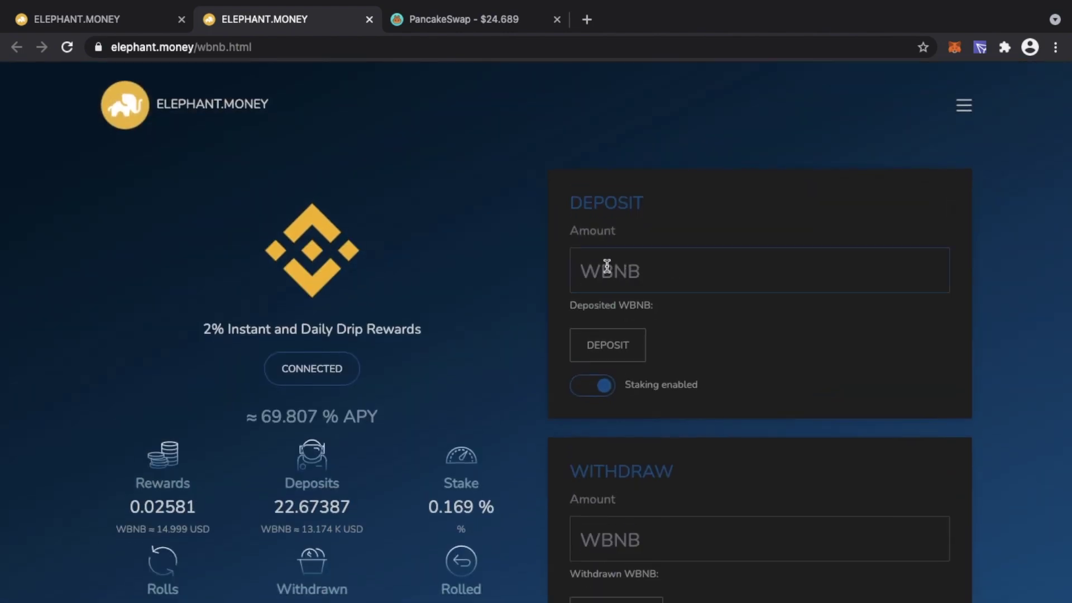
Deposit 1.5 WBNB with staking enabled, confirm the transaction in MetaMask and dismiss the completion notice
{"action": "left_click", "coordinate": [607, 265]}
{"action": "type", "text": "1.5"}
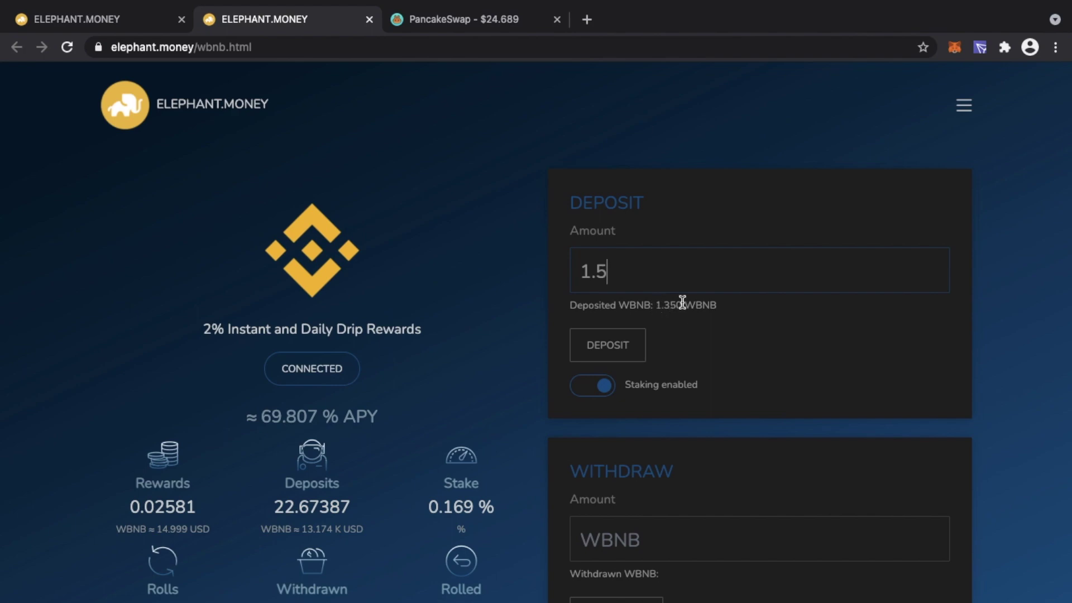
{"action": "scroll", "coordinate": [695, 320], "scroll_direction": "down", "scroll_amount": 10}
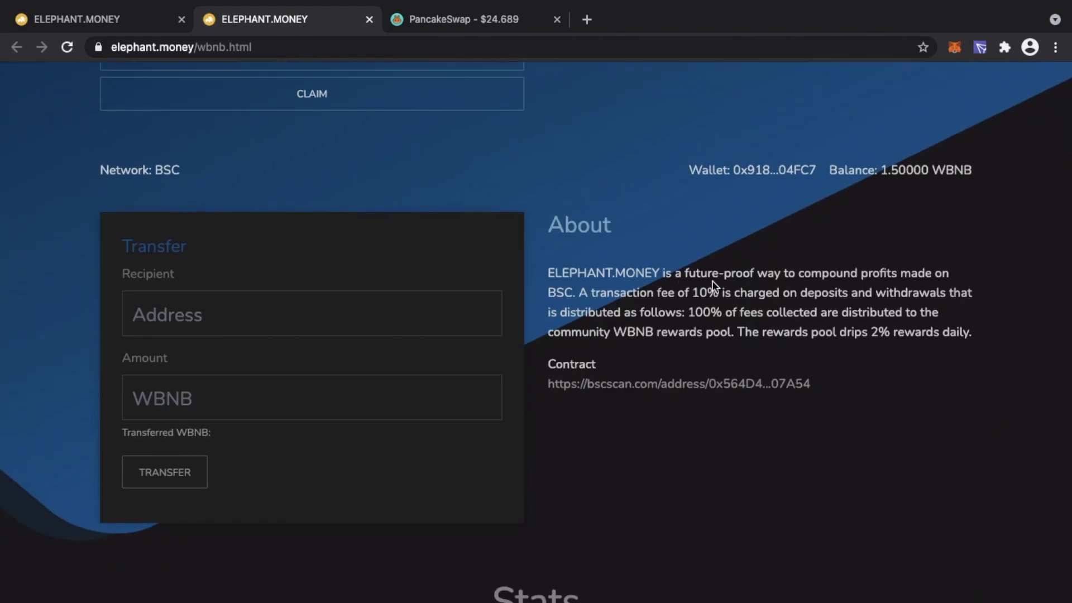
{"action": "scroll", "coordinate": [712, 280], "scroll_direction": "up", "scroll_amount": 10}
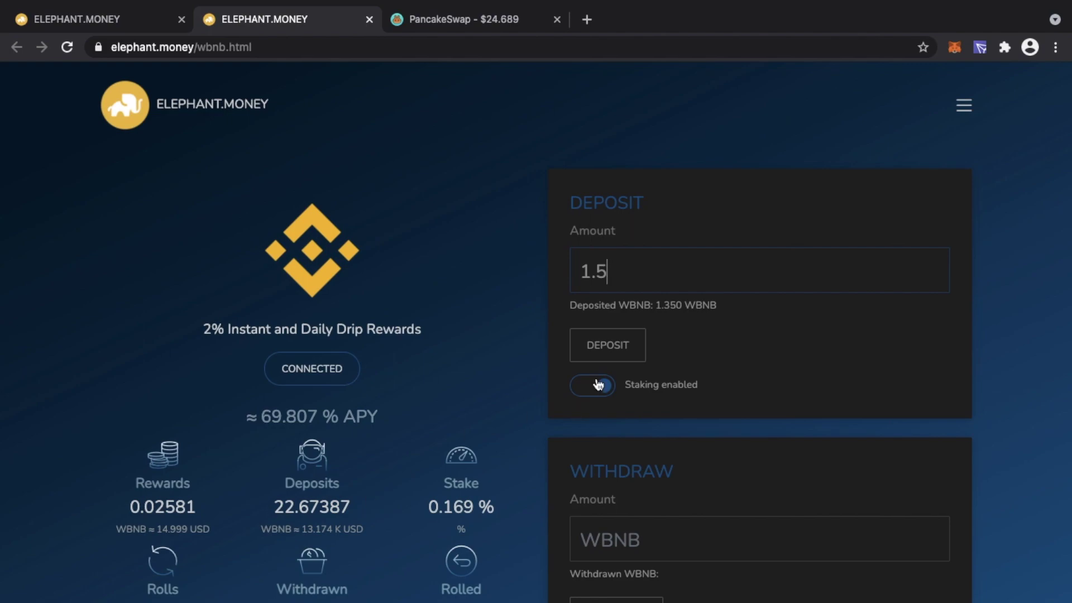
{"action": "left_click", "coordinate": [621, 360]}
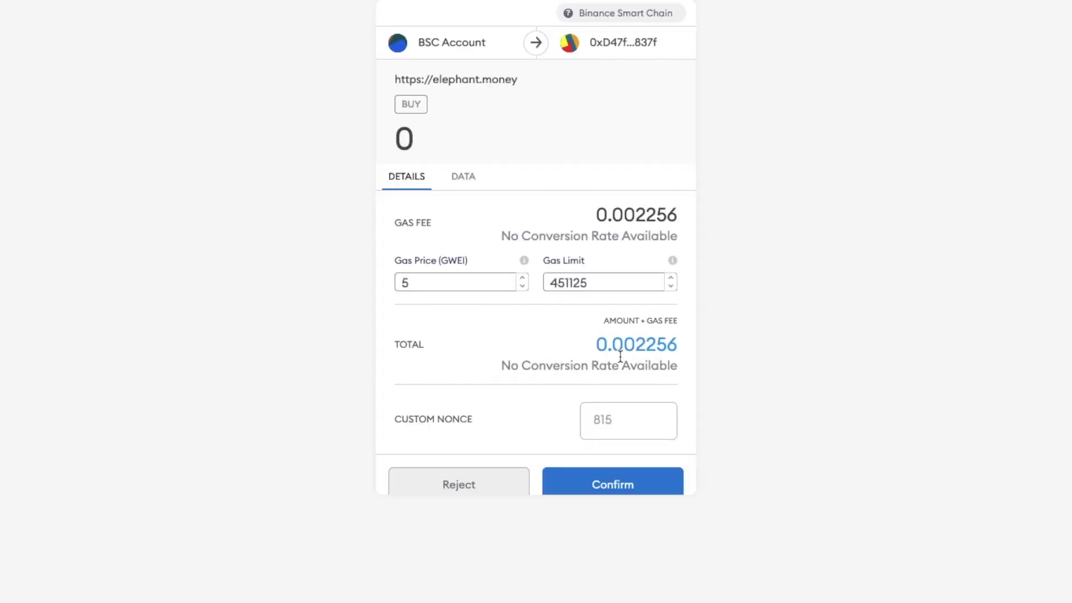
{"action": "left_click", "coordinate": [584, 484]}
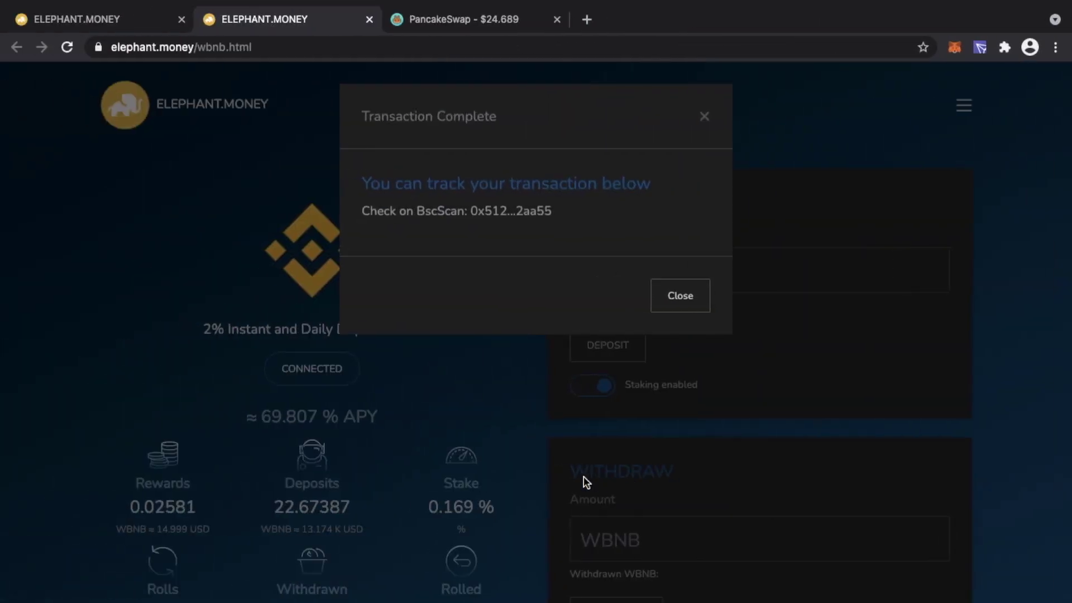
{"action": "left_click", "coordinate": [689, 309]}
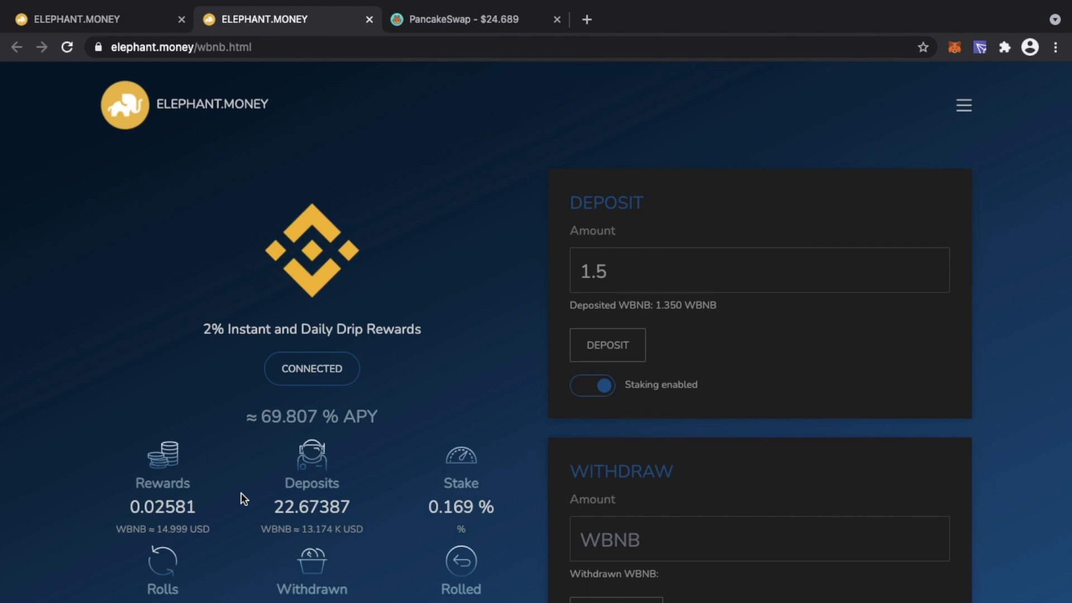
Enter 24 WBNB as the withdrawal amount to preview the amount paid out, without submitting it
{"action": "scroll", "coordinate": [241, 493], "scroll_direction": "down", "scroll_amount": 3}
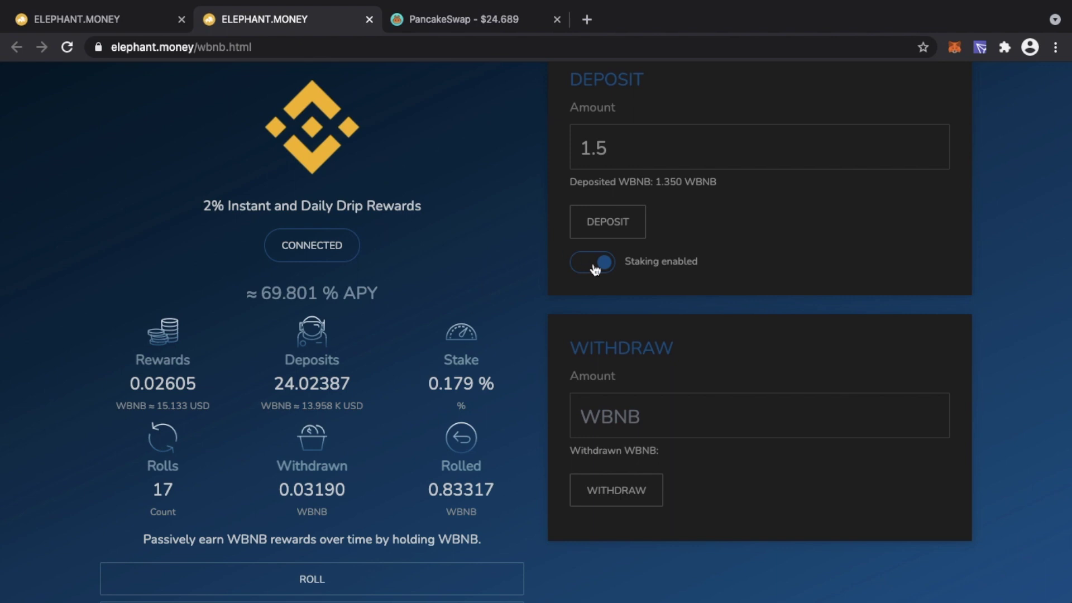
{"action": "left_click", "coordinate": [599, 403]}
{"action": "type", "text": "24"}
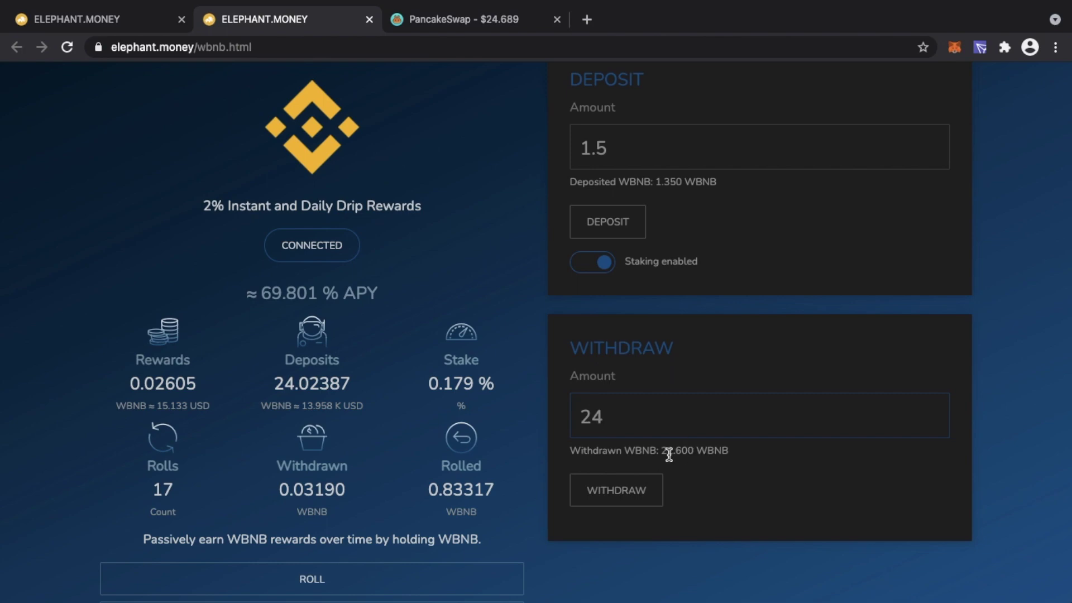
Review the Stats section and the account's rewards and deposits on the WBNB page
{"action": "scroll", "coordinate": [486, 289], "scroll_direction": "down", "scroll_amount": 10}
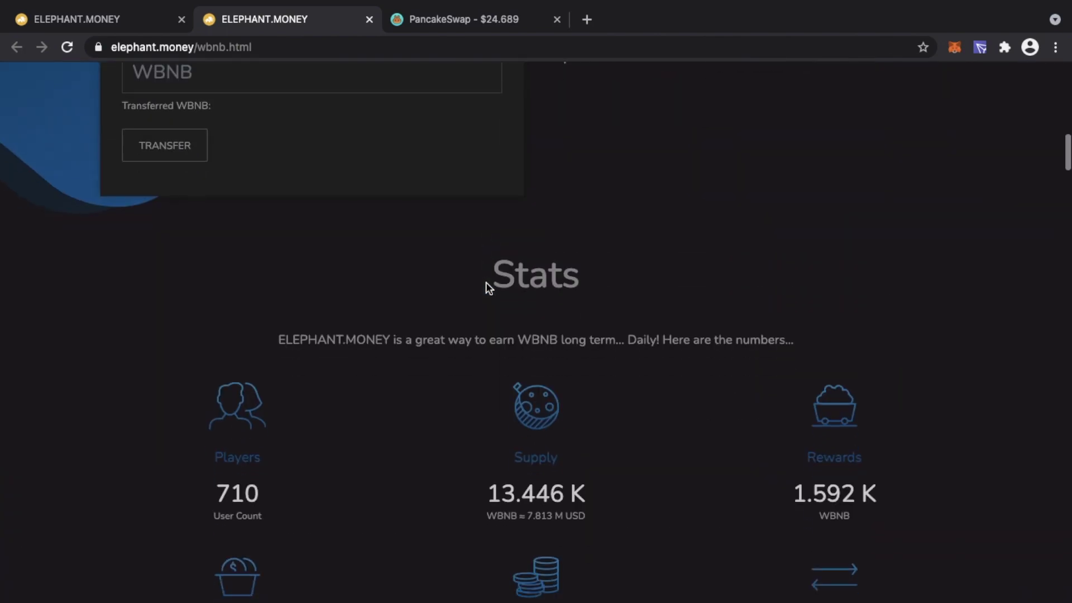
{"action": "scroll", "coordinate": [486, 283], "scroll_direction": "down", "scroll_amount": 5}
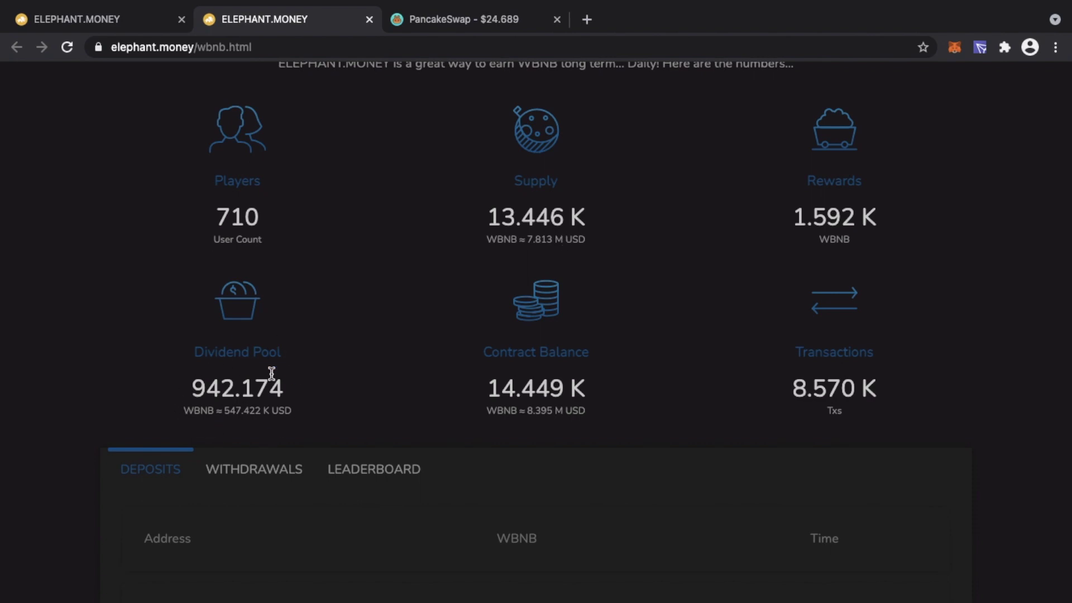
{"action": "scroll", "coordinate": [272, 373], "scroll_direction": "up", "scroll_amount": 15}
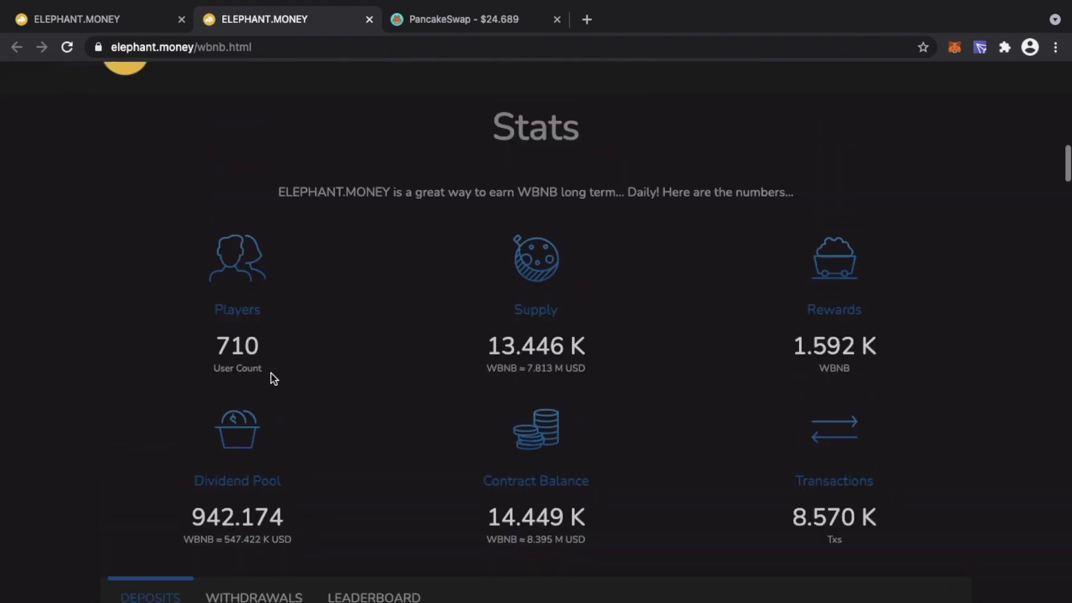
{"action": "scroll", "coordinate": [270, 373], "scroll_direction": "up", "scroll_amount": 3}
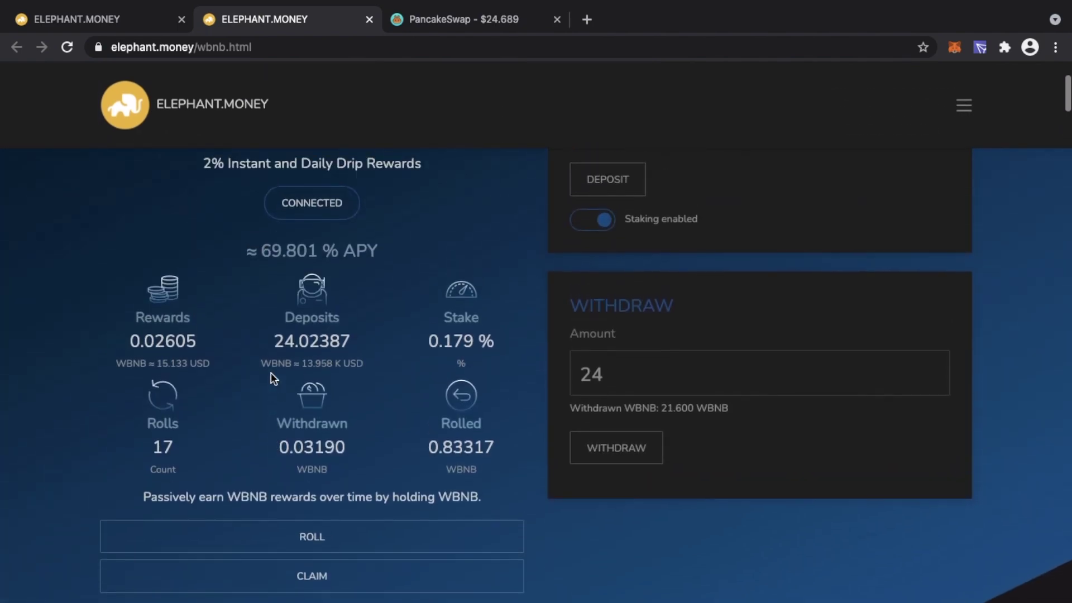
{"action": "scroll", "coordinate": [270, 373], "scroll_direction": "up", "scroll_amount": 3}
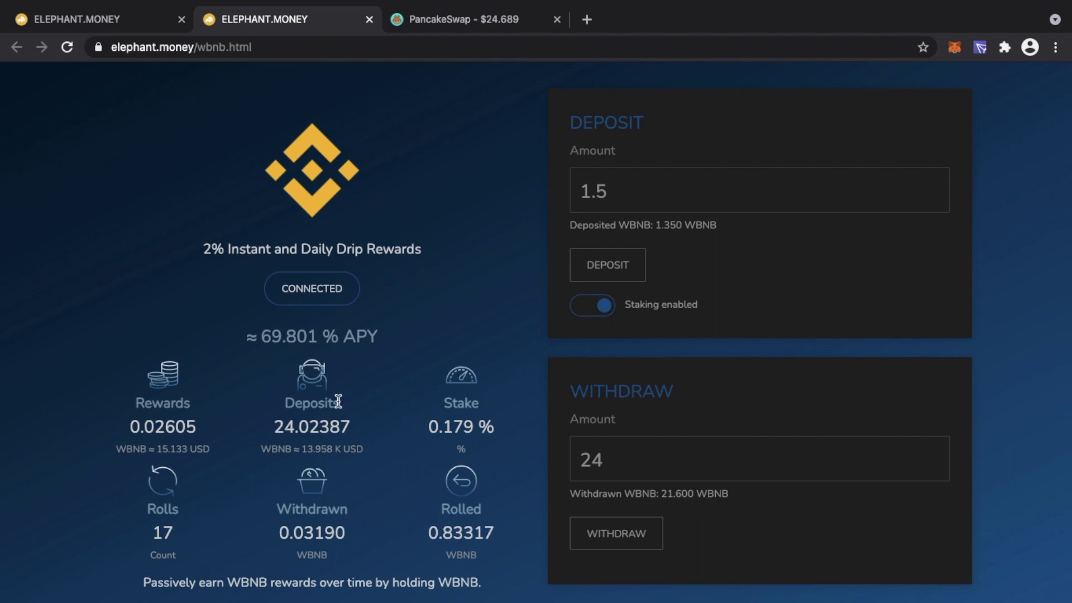
{"action": "scroll", "coordinate": [338, 399], "scroll_direction": "up", "scroll_amount": 1}
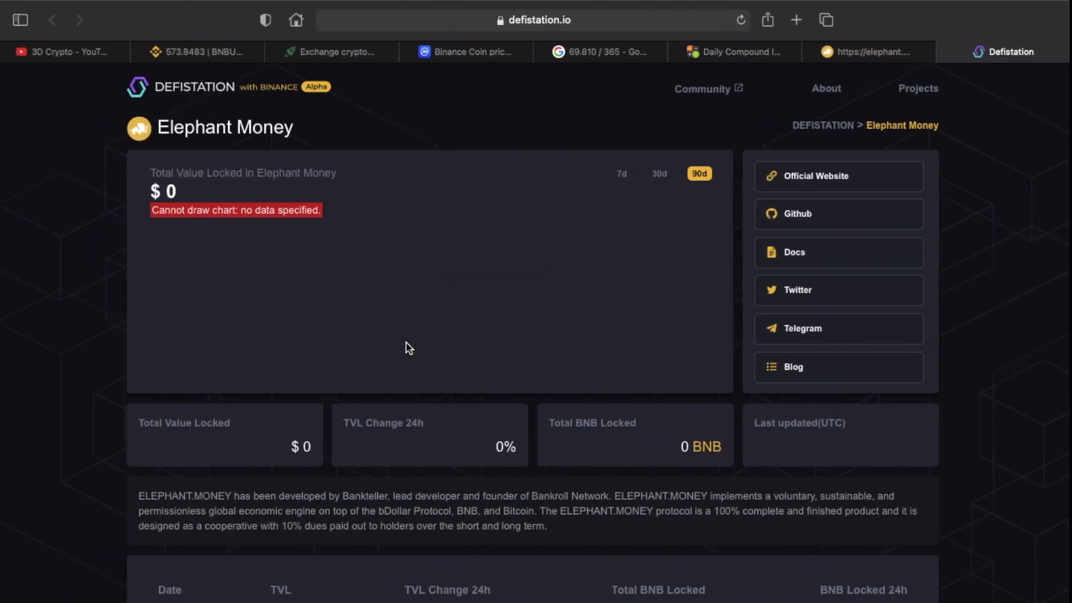
Switch to the Daily Compound Interest calculator, set the principal amount to 24 and recalculate the projection
{"action": "left_click", "coordinate": [743, 54]}
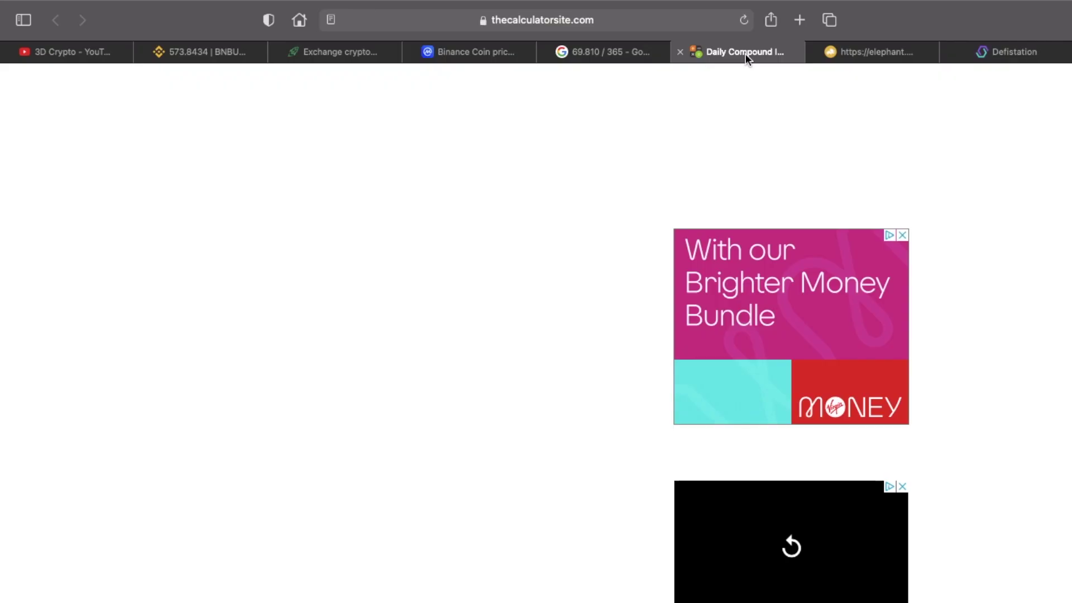
{"action": "scroll", "coordinate": [369, 293], "scroll_direction": "up", "scroll_amount": 6}
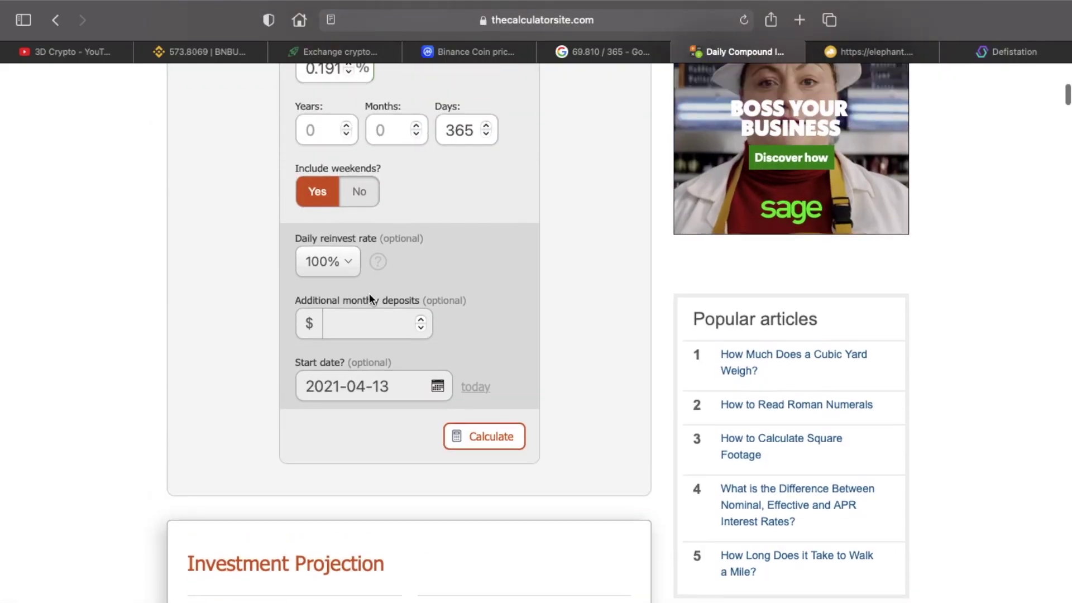
{"action": "scroll", "coordinate": [369, 293], "scroll_direction": "up", "scroll_amount": 3}
{"action": "left_click", "coordinate": [382, 149]}
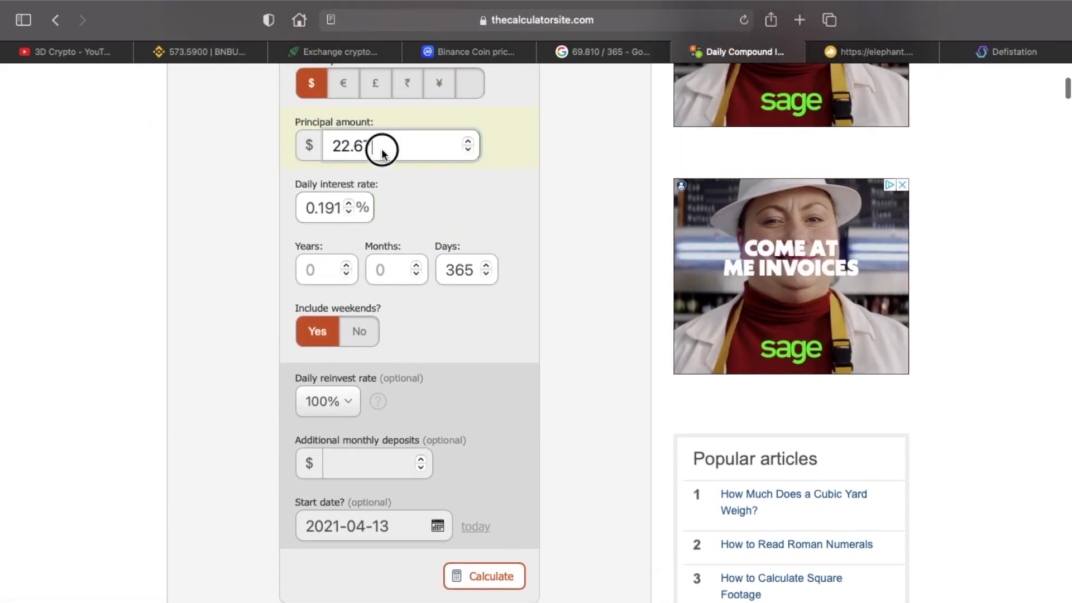
{"action": "left_click_drag", "start_coordinate": [382, 152], "coordinate": [296, 141]}
{"action": "type", "text": "24"}
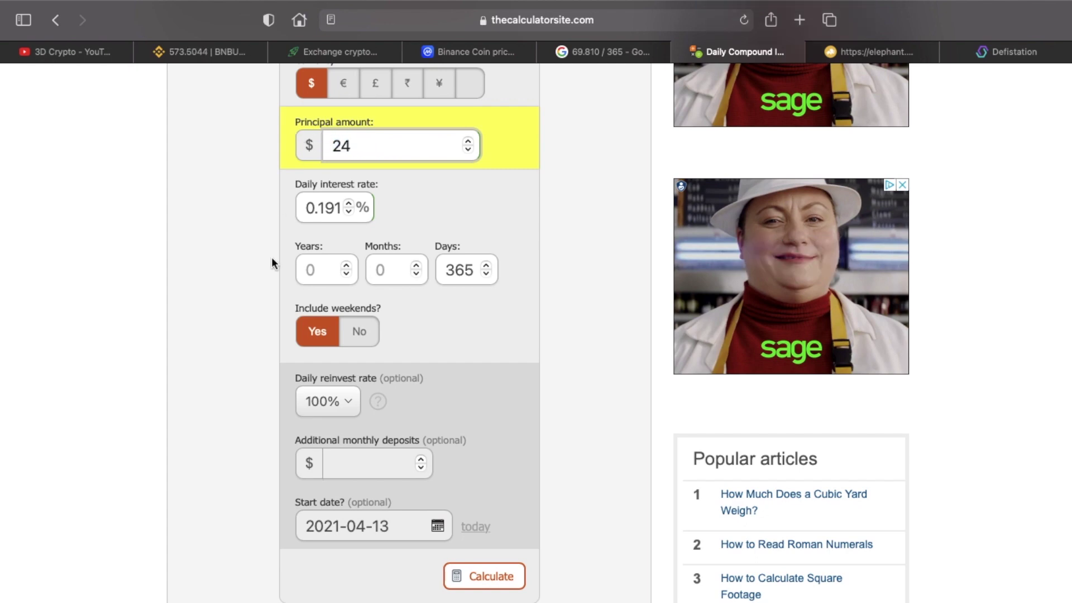
{"action": "left_click", "coordinate": [495, 579]}
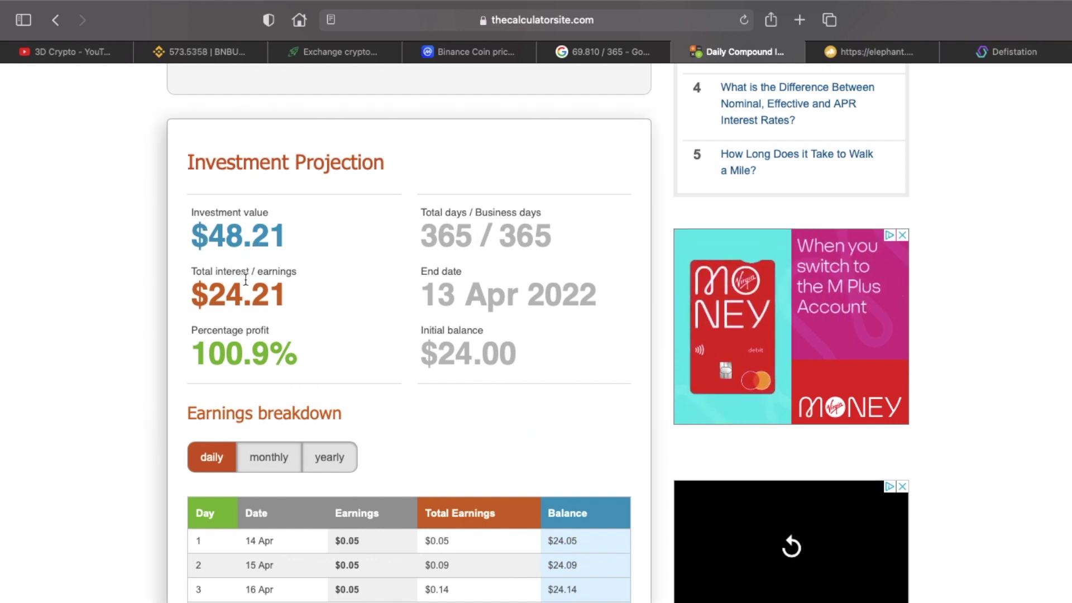
Switch to the Google calculator, clear the earlier result and calculate 48.21 × 573
{"action": "left_click", "coordinate": [608, 52]}
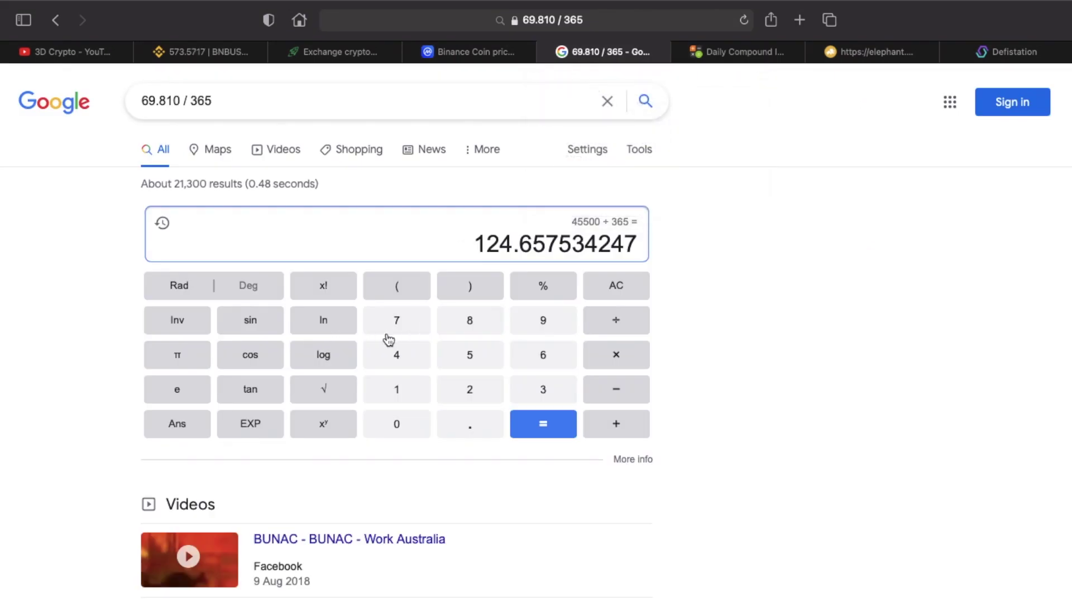
{"action": "left_click", "coordinate": [614, 295]}
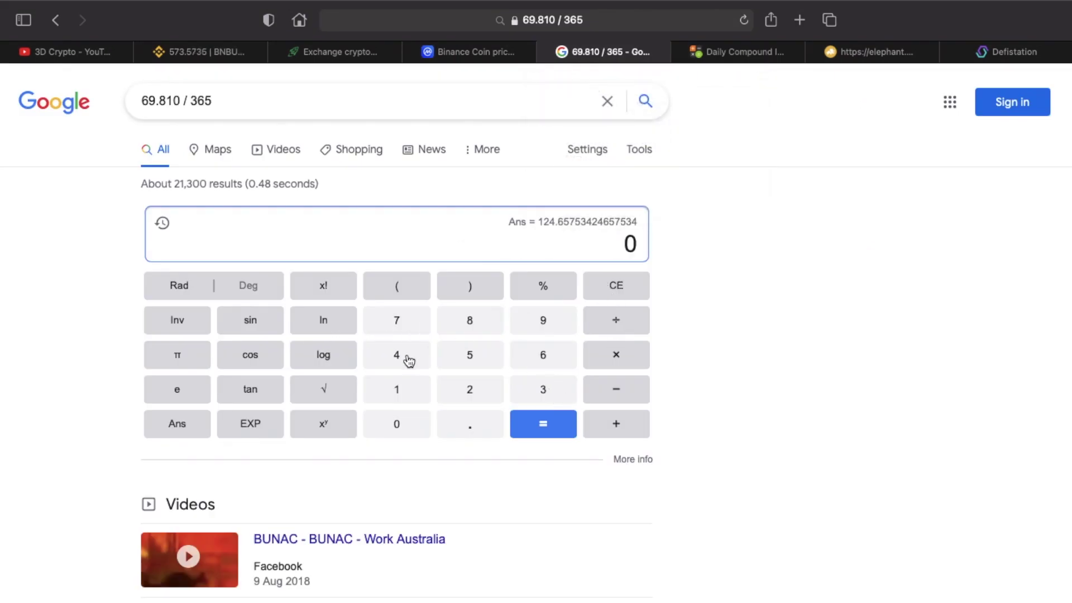
{"action": "left_click", "coordinate": [410, 360]}
{"action": "left_click", "coordinate": [470, 329]}
{"action": "left_click", "coordinate": [469, 424]}
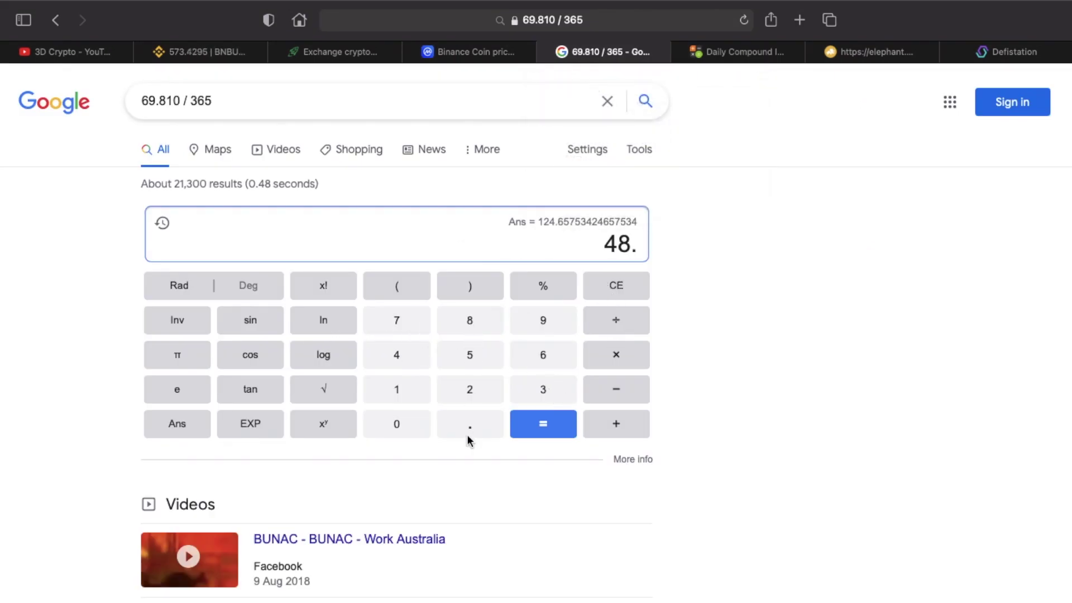
{"action": "left_click", "coordinate": [469, 397]}
{"action": "left_click", "coordinate": [408, 394]}
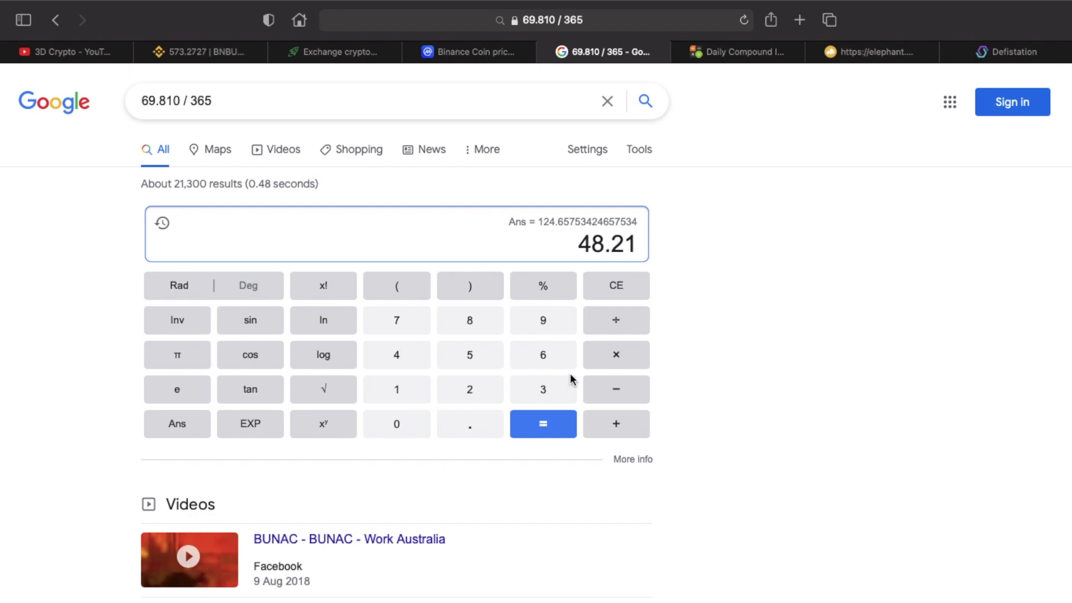
{"action": "left_click", "coordinate": [608, 358]}
{"action": "left_click", "coordinate": [474, 354]}
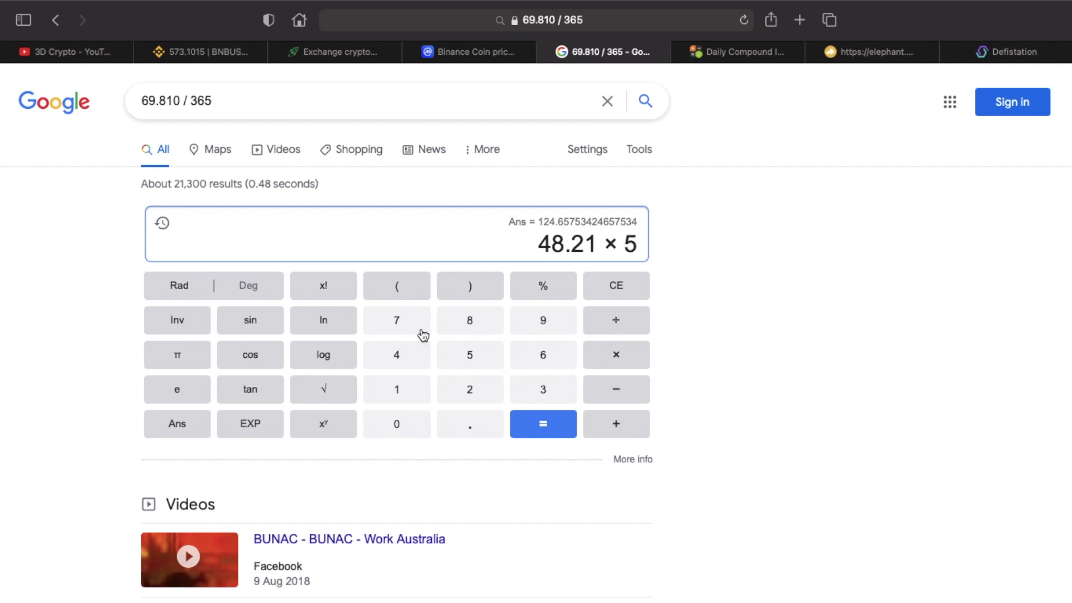
{"action": "left_click", "coordinate": [408, 322]}
{"action": "left_click", "coordinate": [537, 397]}
{"action": "left_click", "coordinate": [551, 424]}
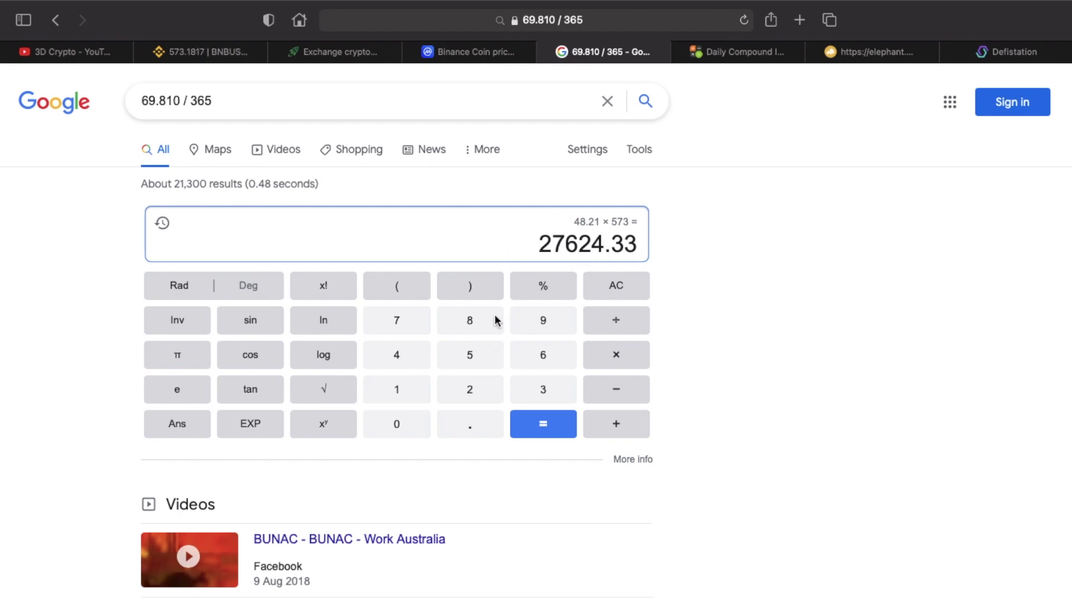
Check the deposits' USD value on the Elephant.Money WBNB page, and calculate 48.21 × 1100 in the Google calculator
{"action": "key", "text": "ctrl+Right"}
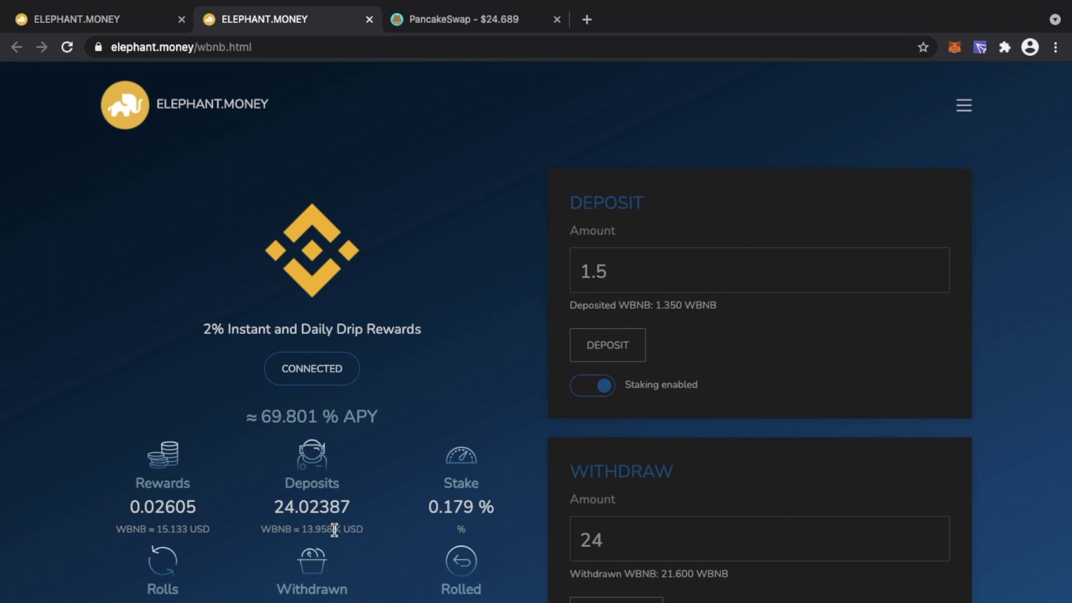
{"action": "key", "text": "ctrl+Left"}
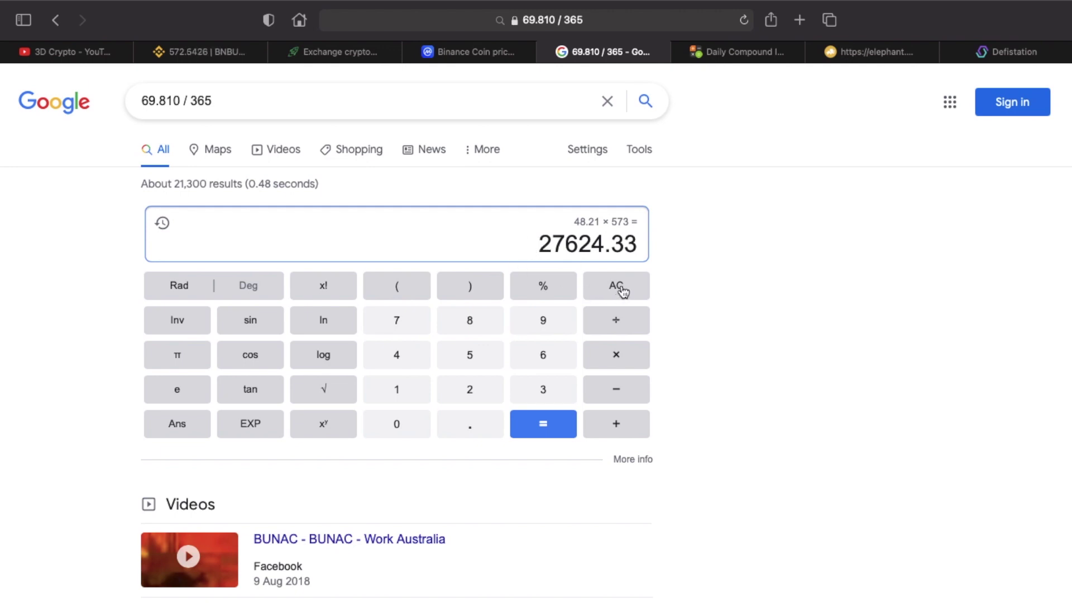
{"action": "left_click", "coordinate": [617, 288]}
{"action": "left_click", "coordinate": [403, 368]}
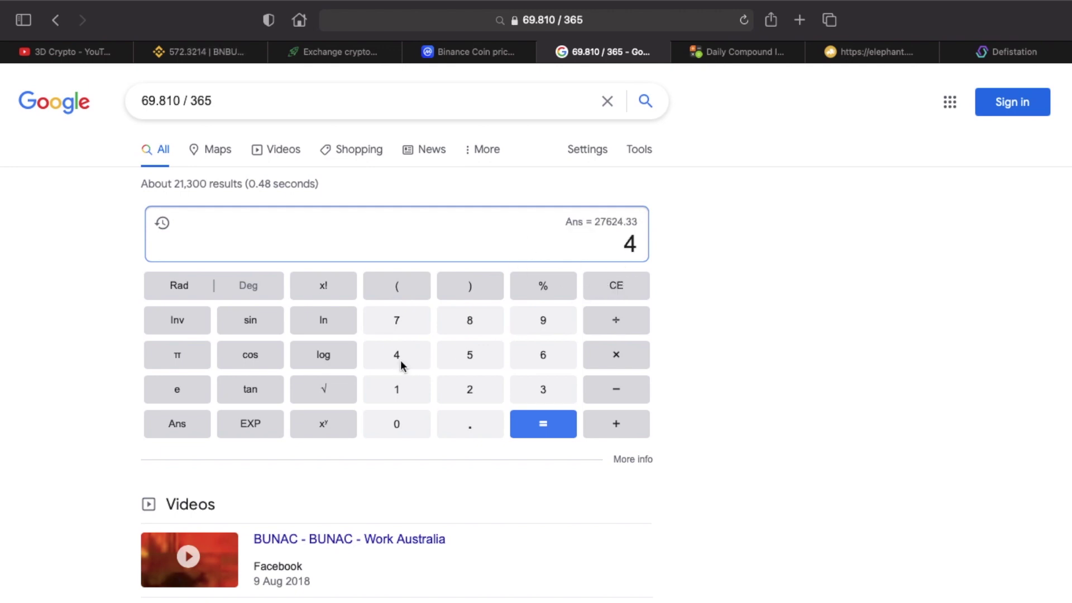
{"action": "left_click", "coordinate": [458, 322]}
{"action": "left_click", "coordinate": [466, 427]}
{"action": "left_click", "coordinate": [469, 390]}
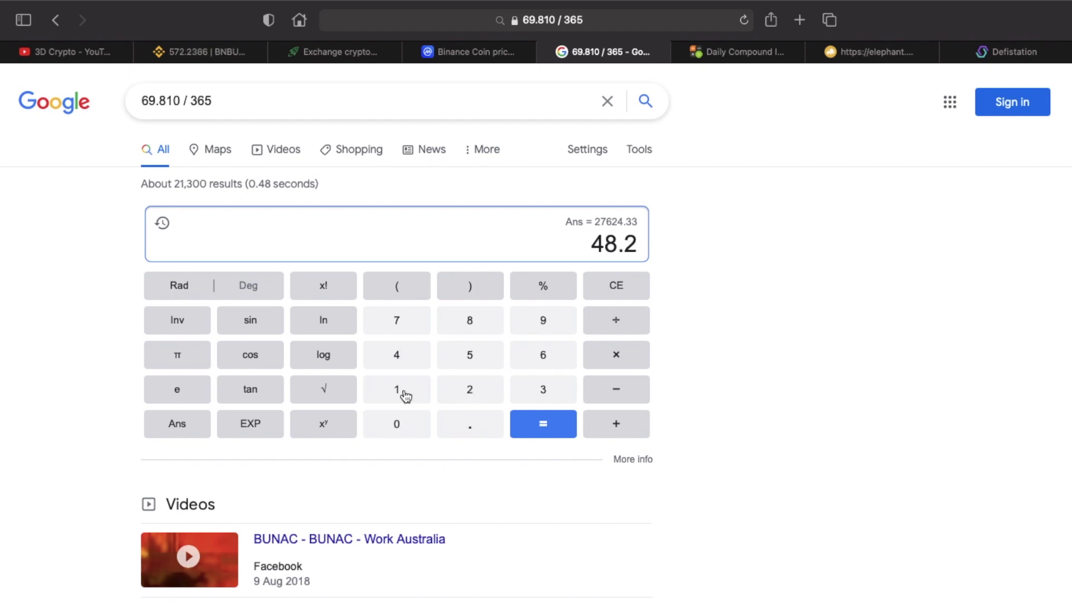
{"action": "left_click", "coordinate": [404, 396]}
{"action": "left_click", "coordinate": [619, 355]}
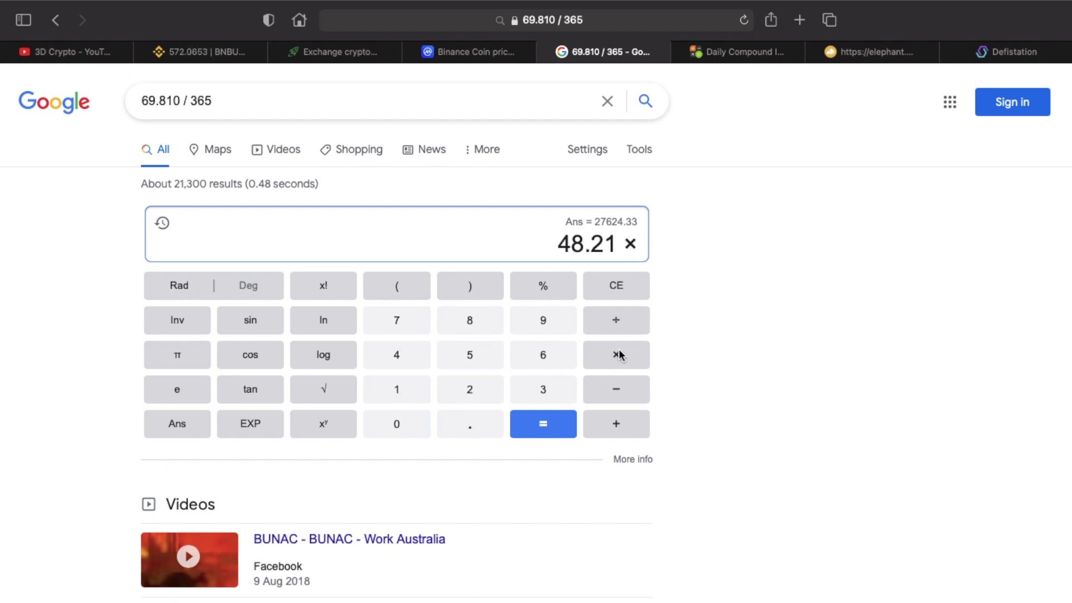
{"action": "left_click", "coordinate": [407, 389]}
{"action": "left_click", "coordinate": [408, 389]}
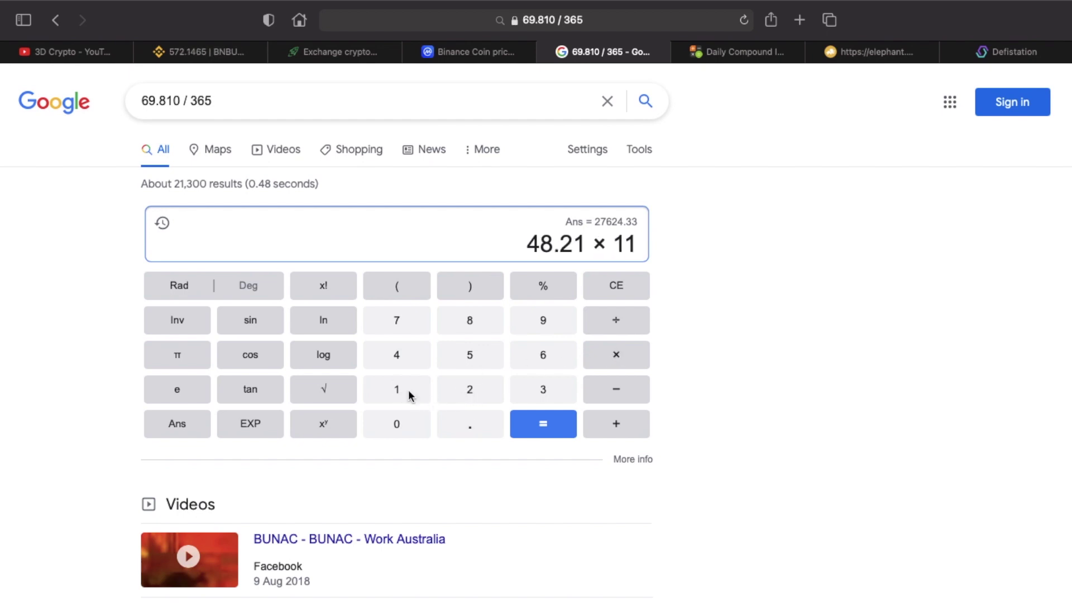
{"action": "left_click", "coordinate": [393, 424]}
{"action": "left_click", "coordinate": [393, 425]}
{"action": "left_click", "coordinate": [551, 436]}
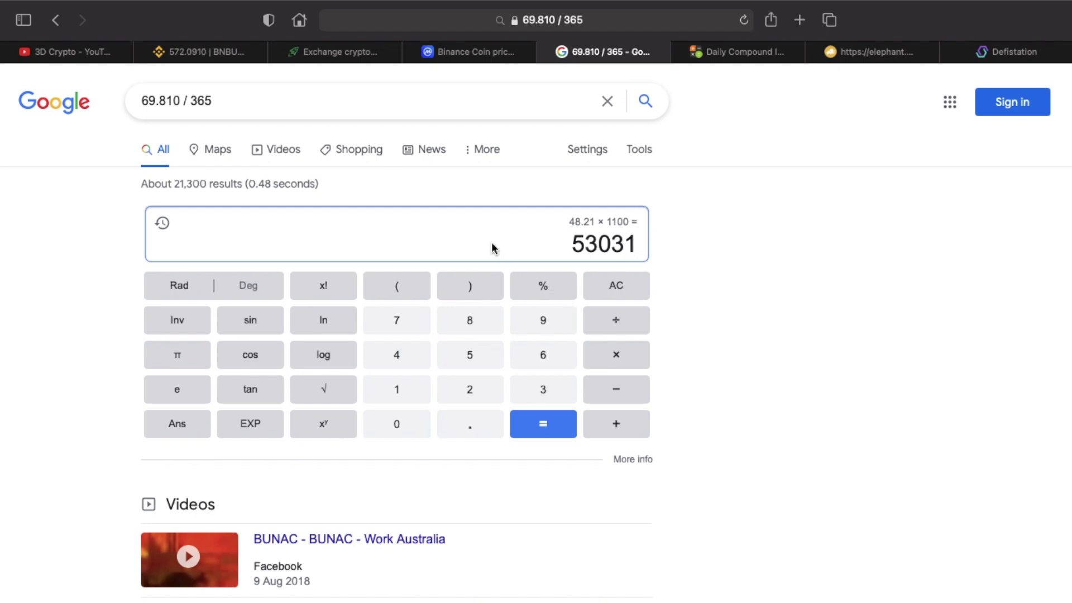
Review the three-month Binance Coin price chart on CoinMarketCap, and Elephant.Money's WBNB and home pages
{"action": "left_click", "coordinate": [456, 54]}
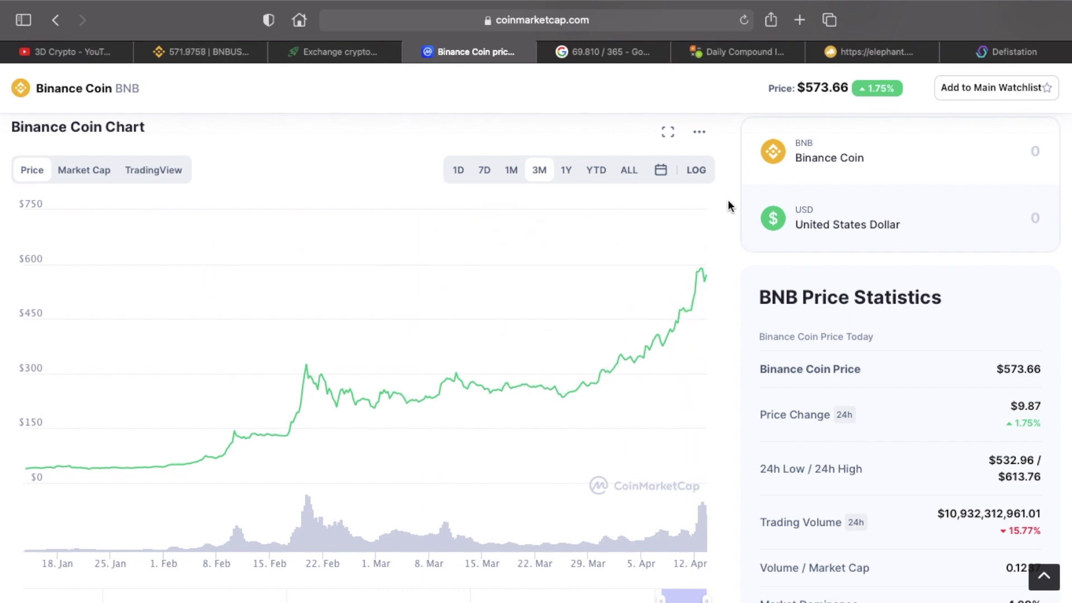
{"action": "key", "text": "ctrl+Right"}
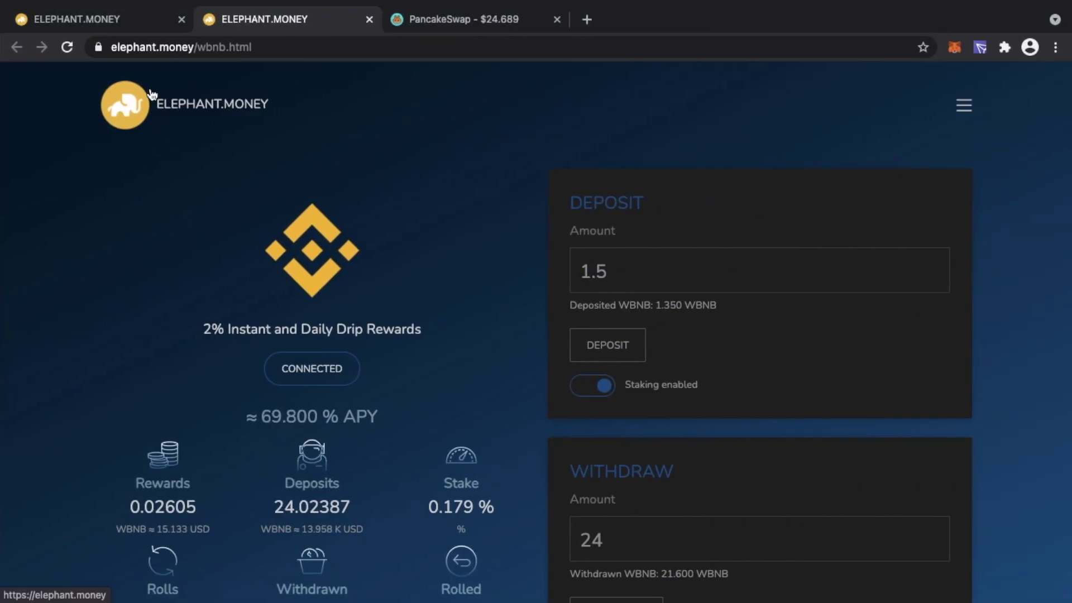
{"action": "left_click", "coordinate": [128, 25]}
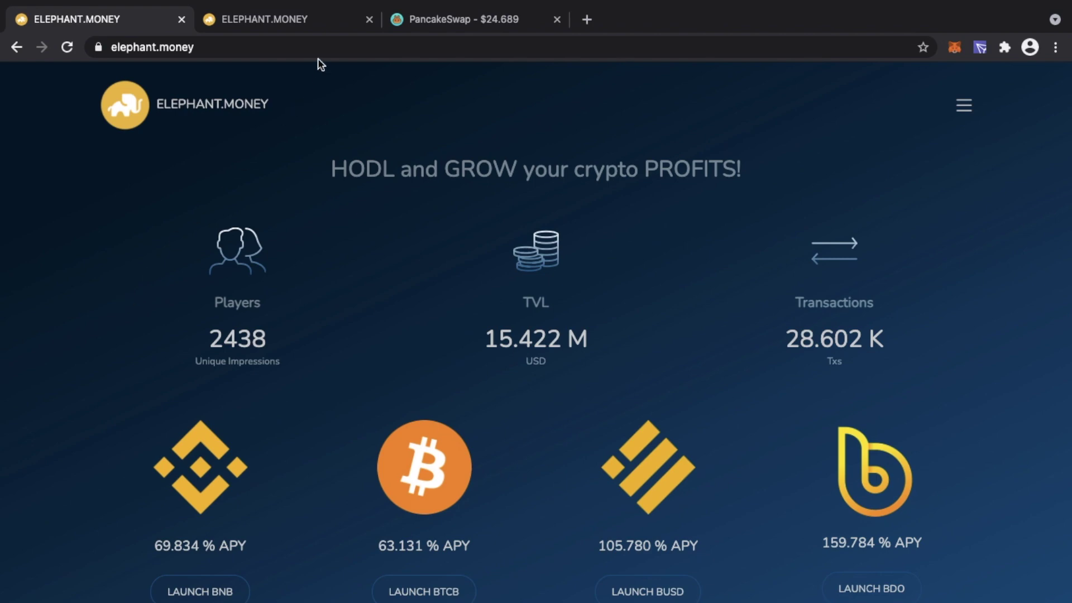
{"action": "left_click", "coordinate": [306, 25]}
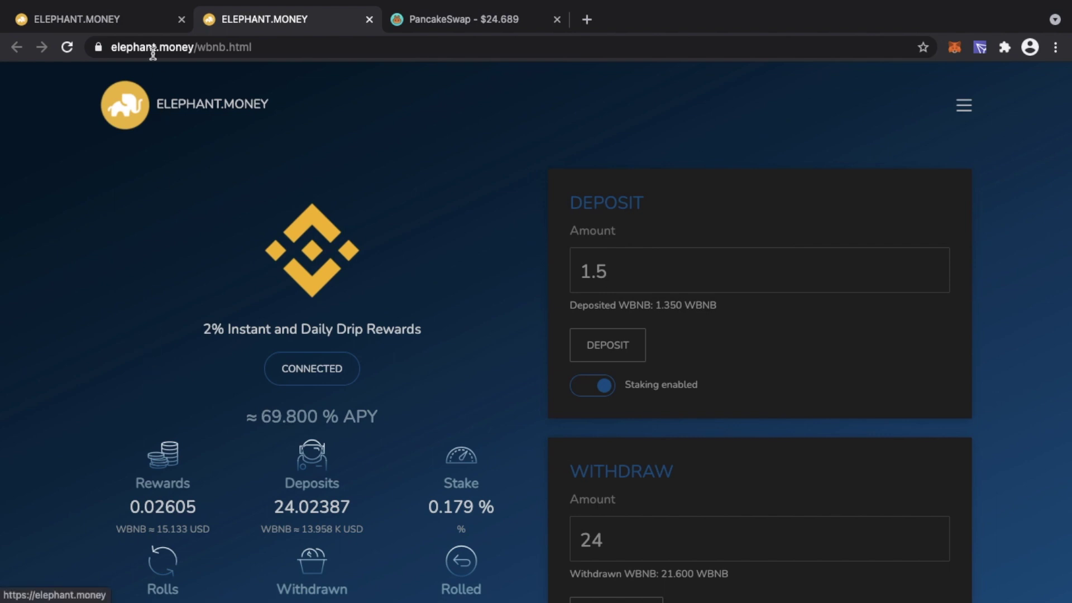
{"action": "left_click", "coordinate": [138, 20]}
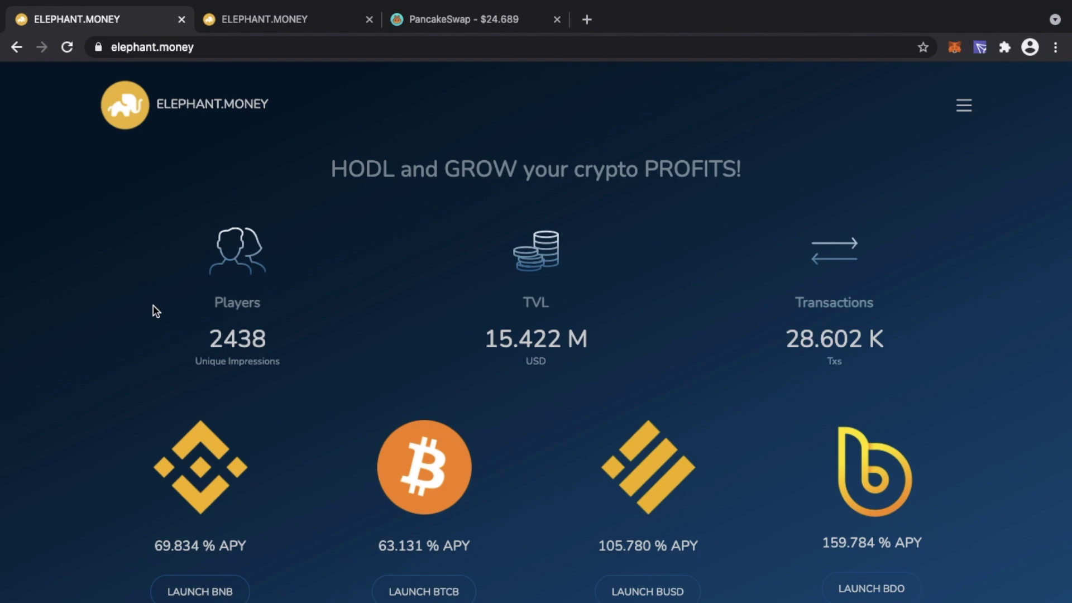
Switch to the 3D Crypto channel page on YouTube
{"action": "key", "text": "ctrl+Left"}
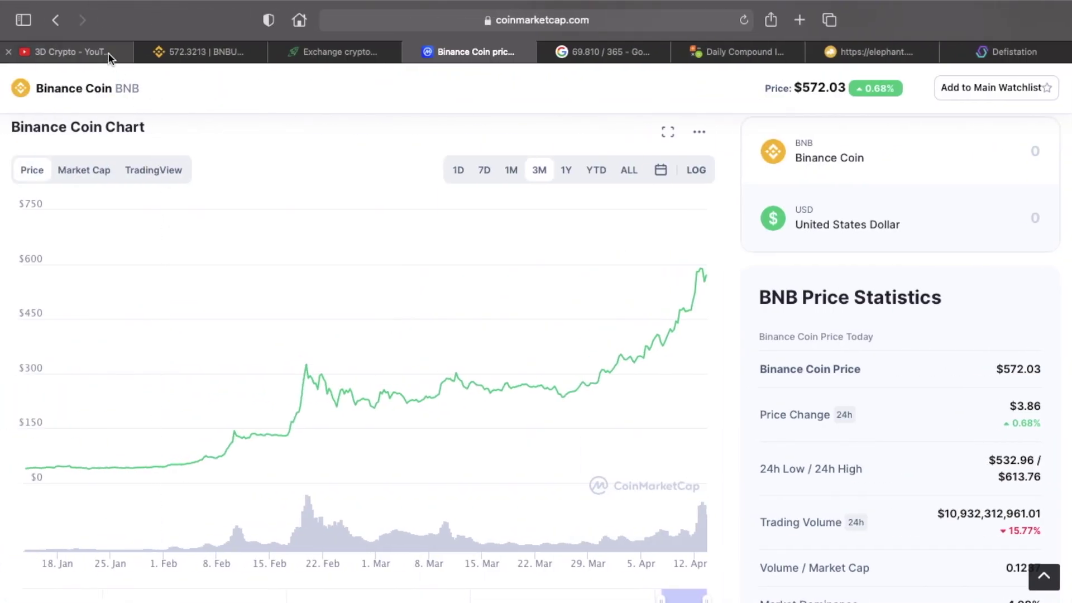
{"action": "left_click", "coordinate": [109, 53]}
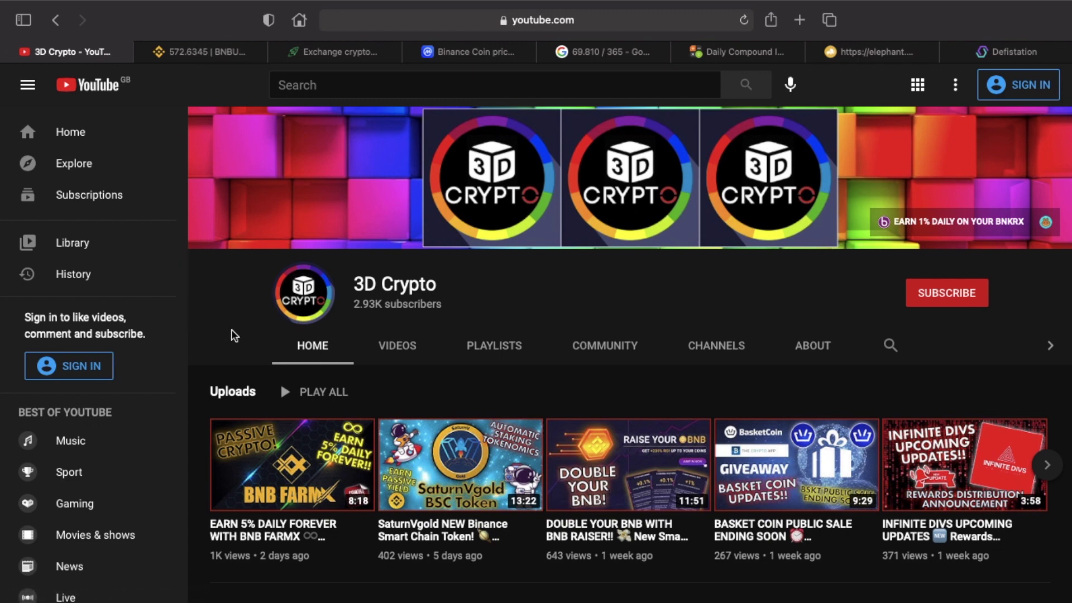